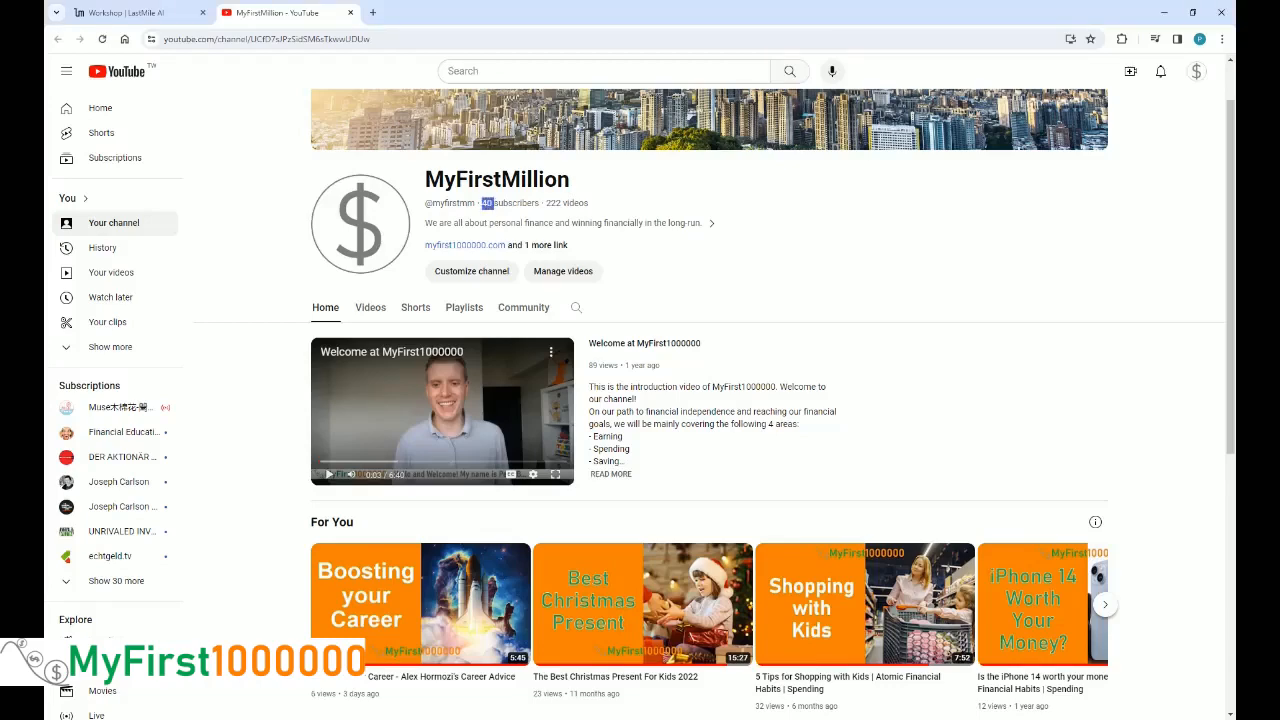
Open the channel's "Christmas Gifts for 2023 - Save a lot of Money - 16 Tips" video in a new browser tab and switch to it
left_click_drag(1228, 150, 1217, 427)
mouse_move(475, 318)
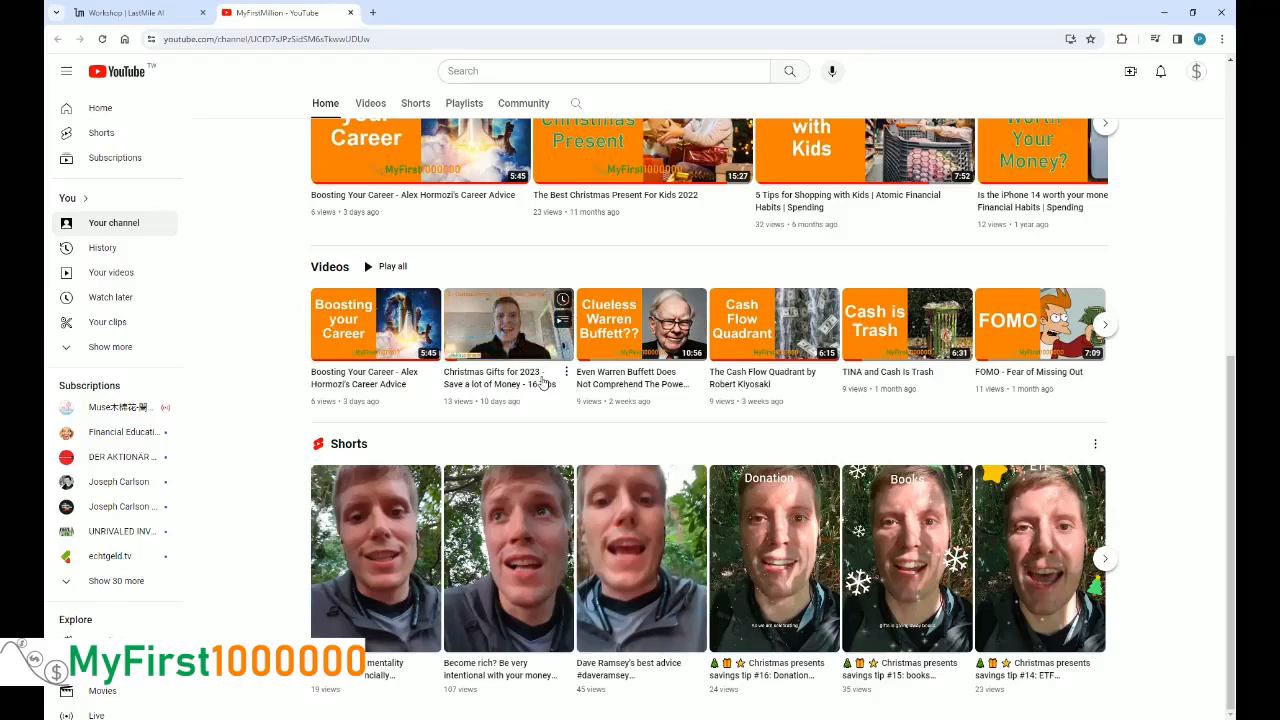
middle_click(518, 333)
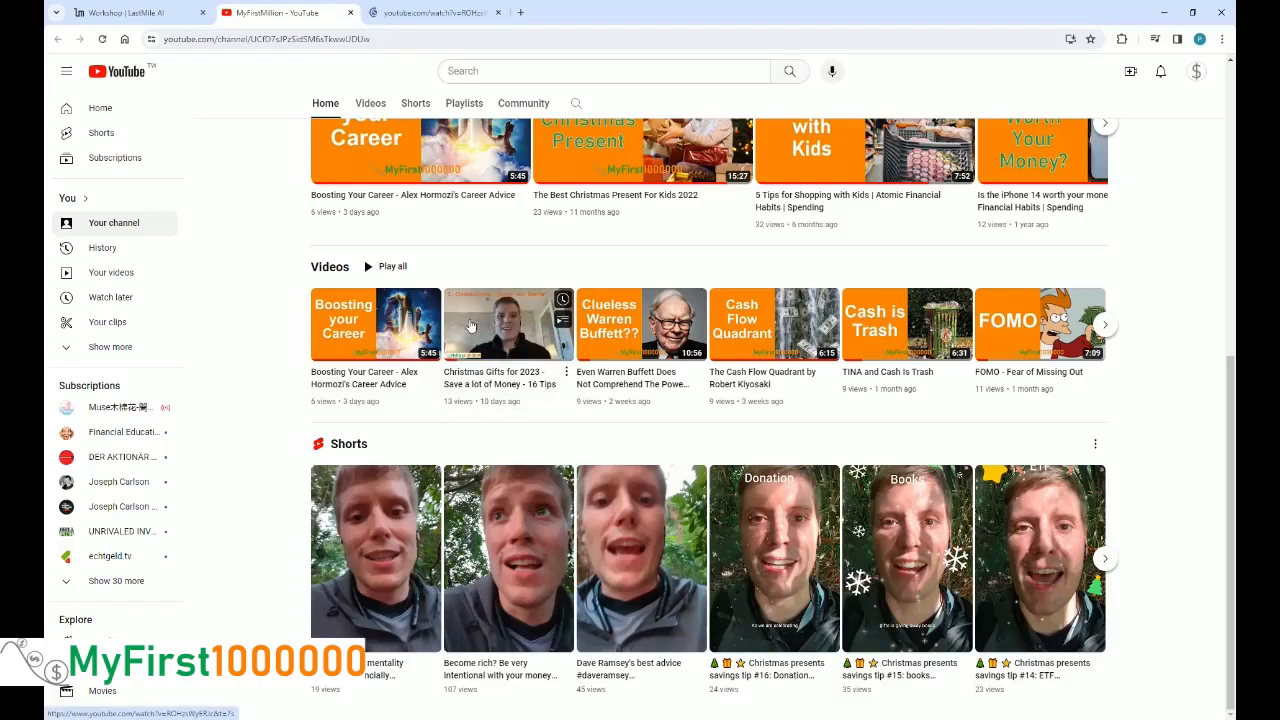
left_click(430, 12)
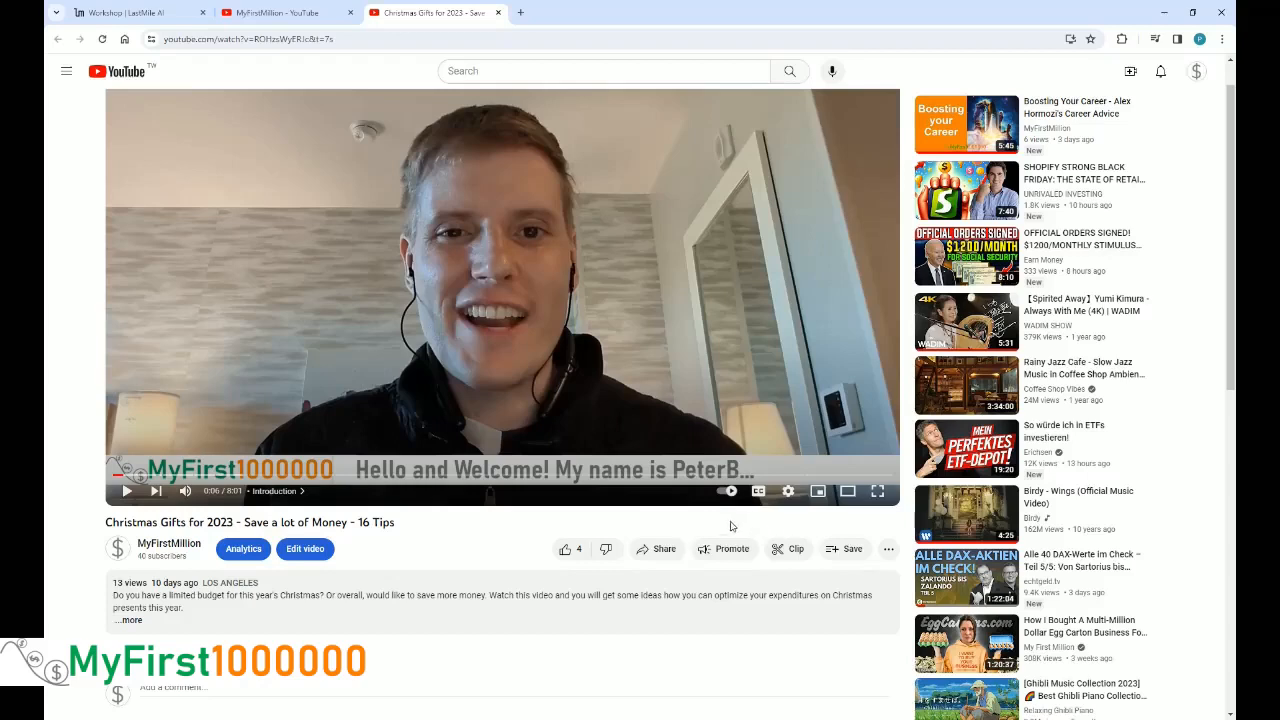
Expand the video description, show the transcript, and turn off its timestamps
left_click(129, 622)
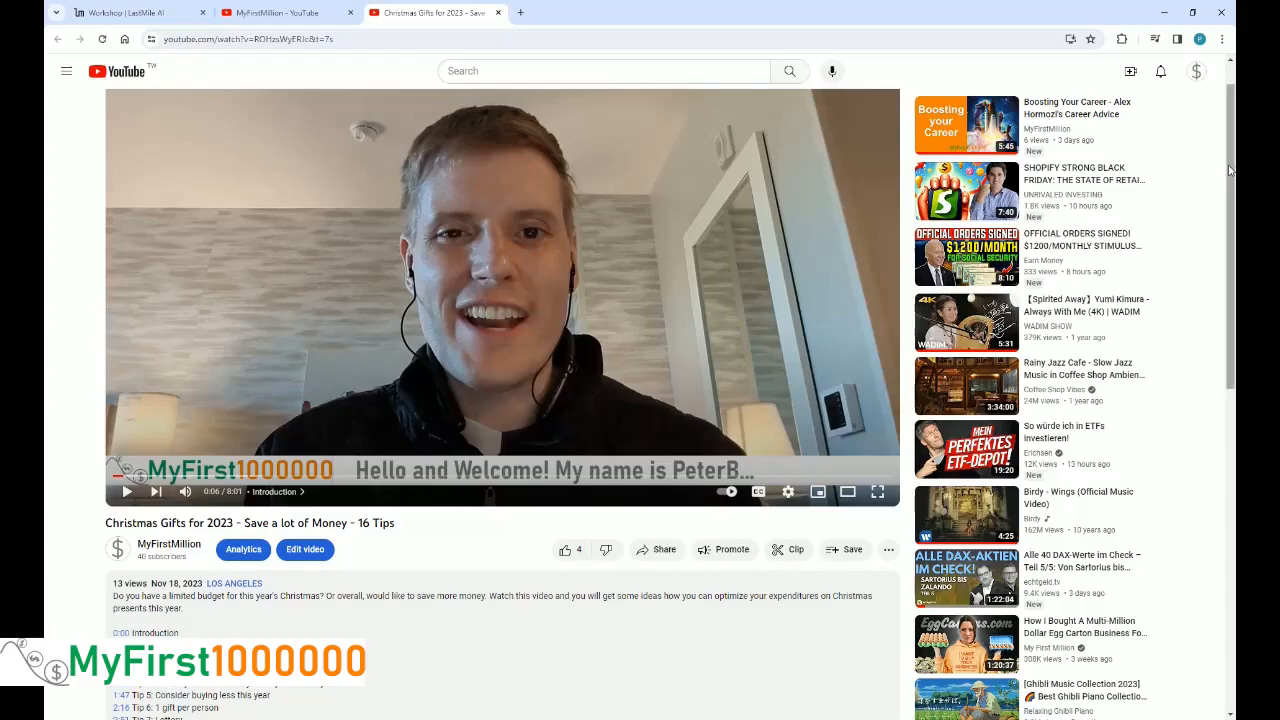
left_click_drag(1230, 170, 1200, 515)
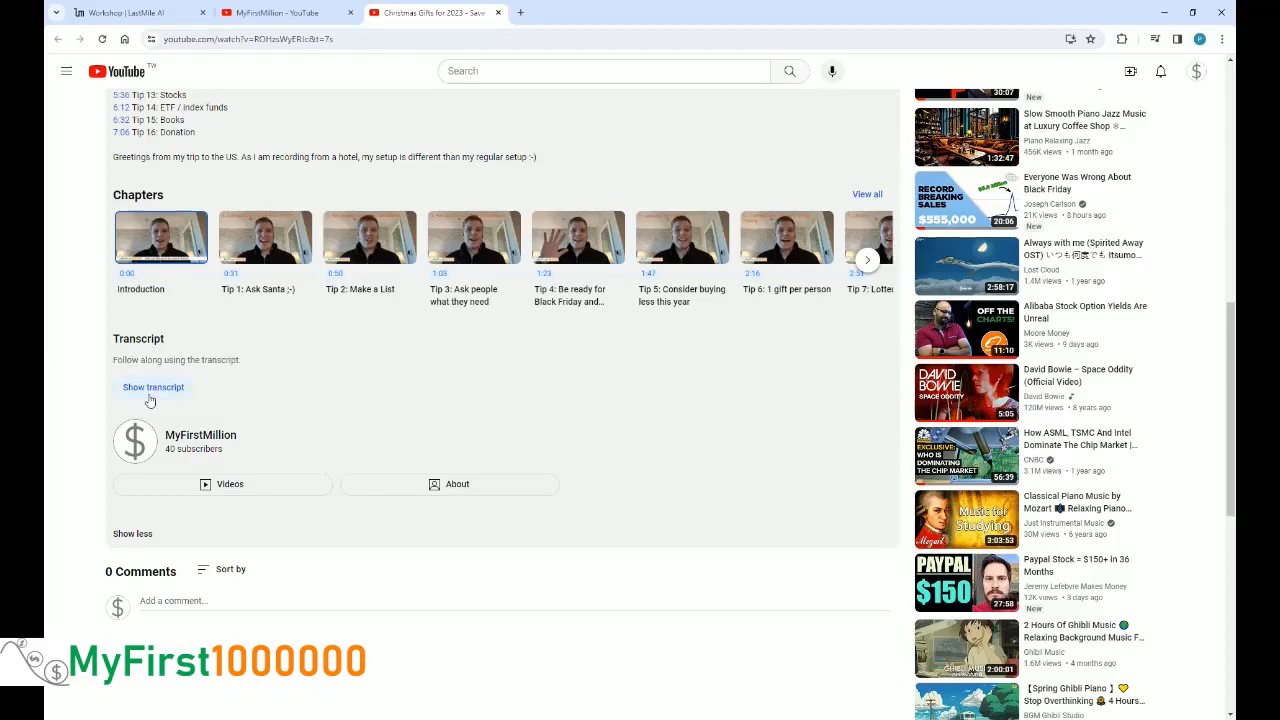
left_click(150, 388)
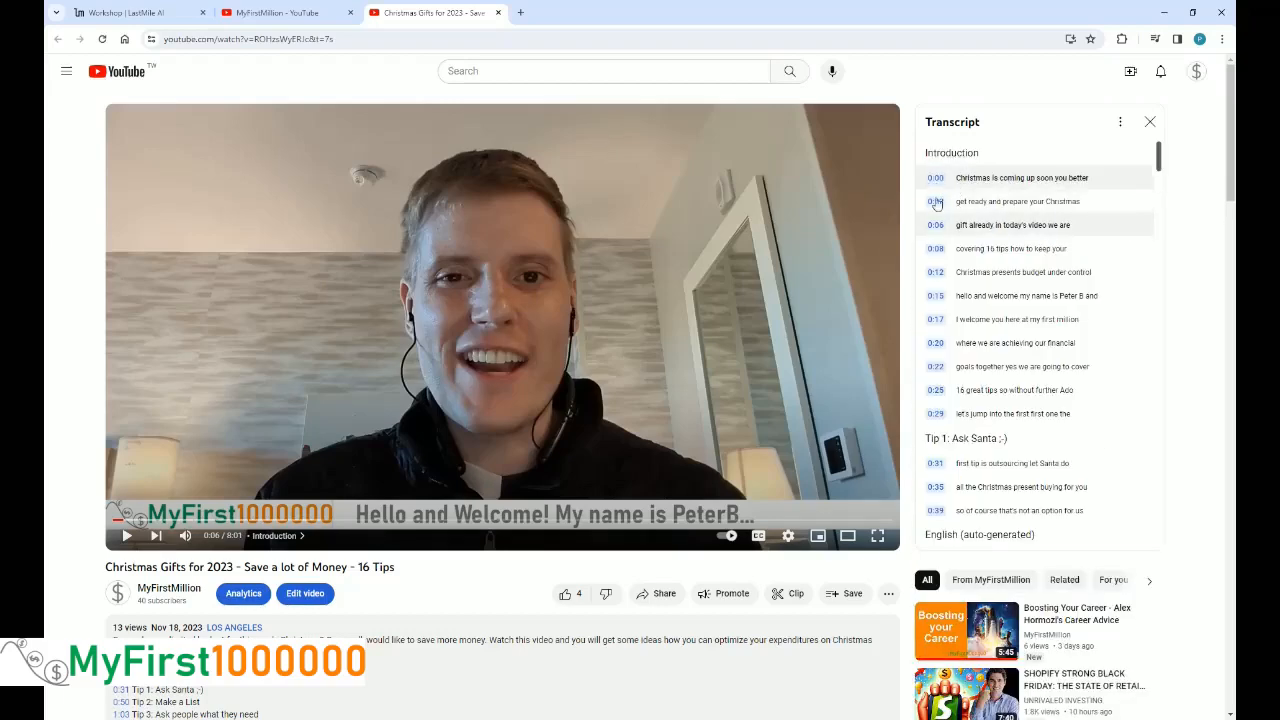
left_click(1118, 123)
left_click(1134, 155)
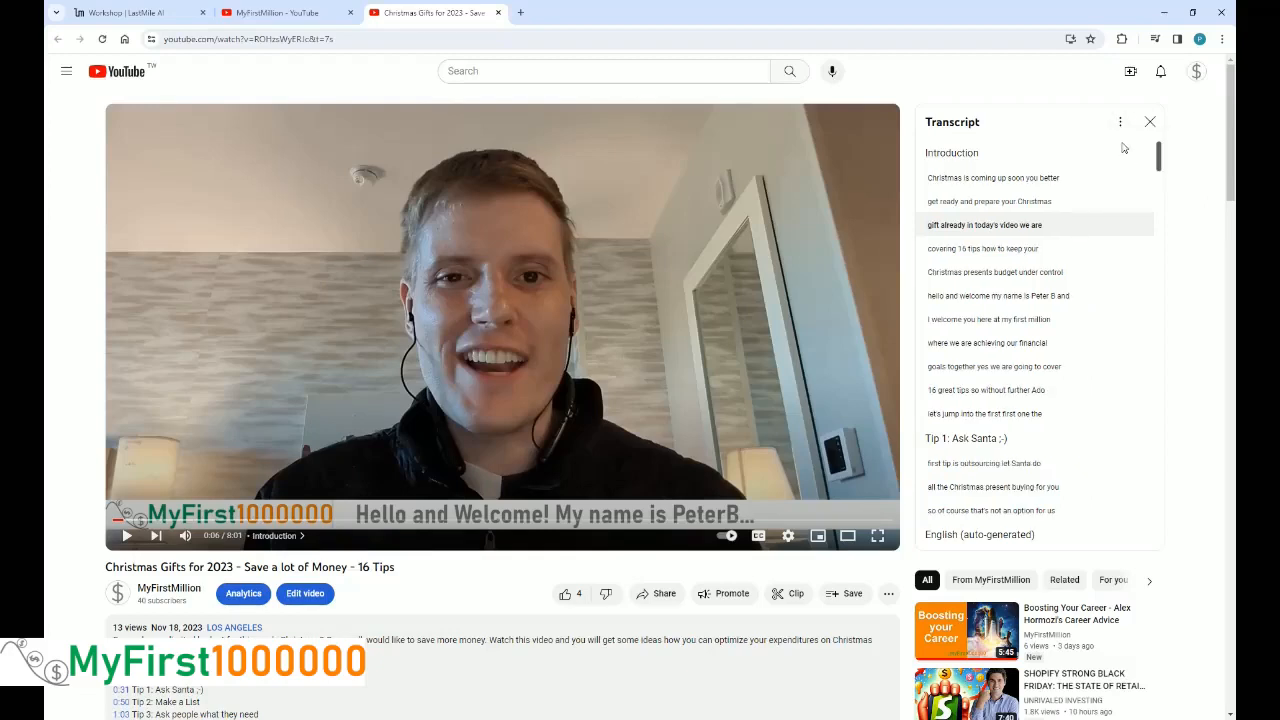
left_click(1120, 124)
left_click(1042, 166)
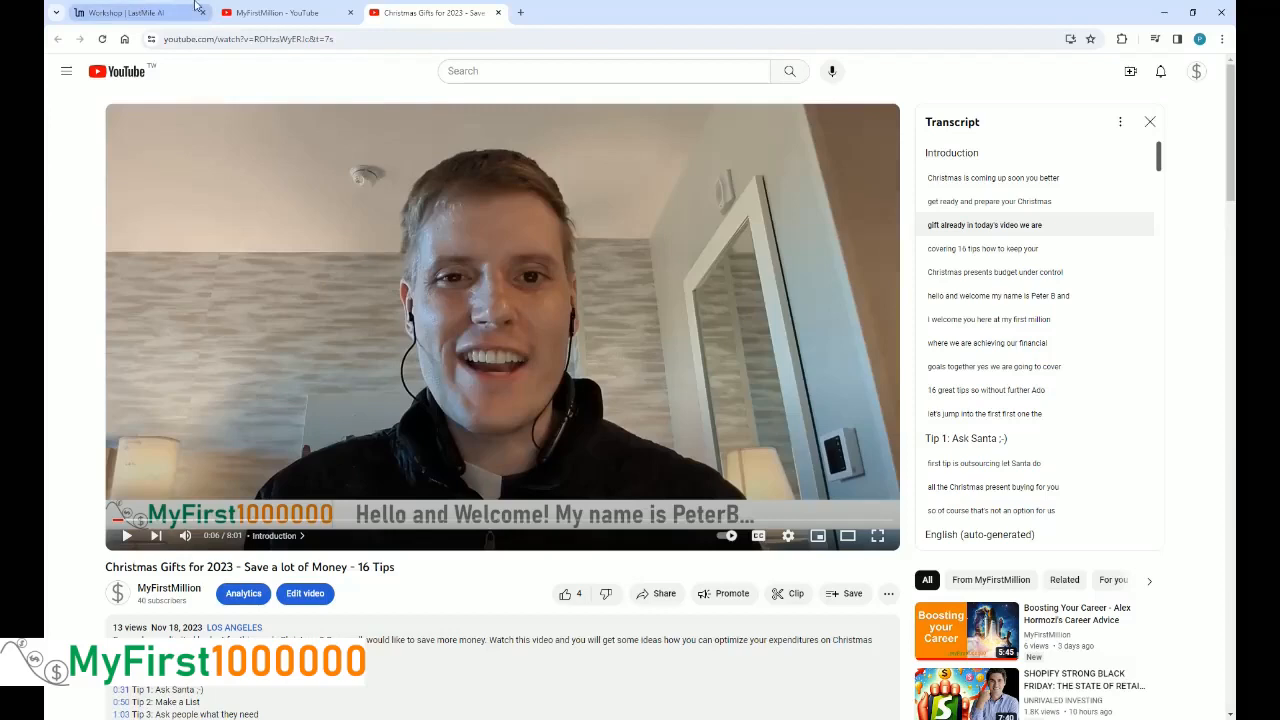
Switch to the untitled LastMile AI workbook and set its first cell's model to GPT-4
left_click(140, 16)
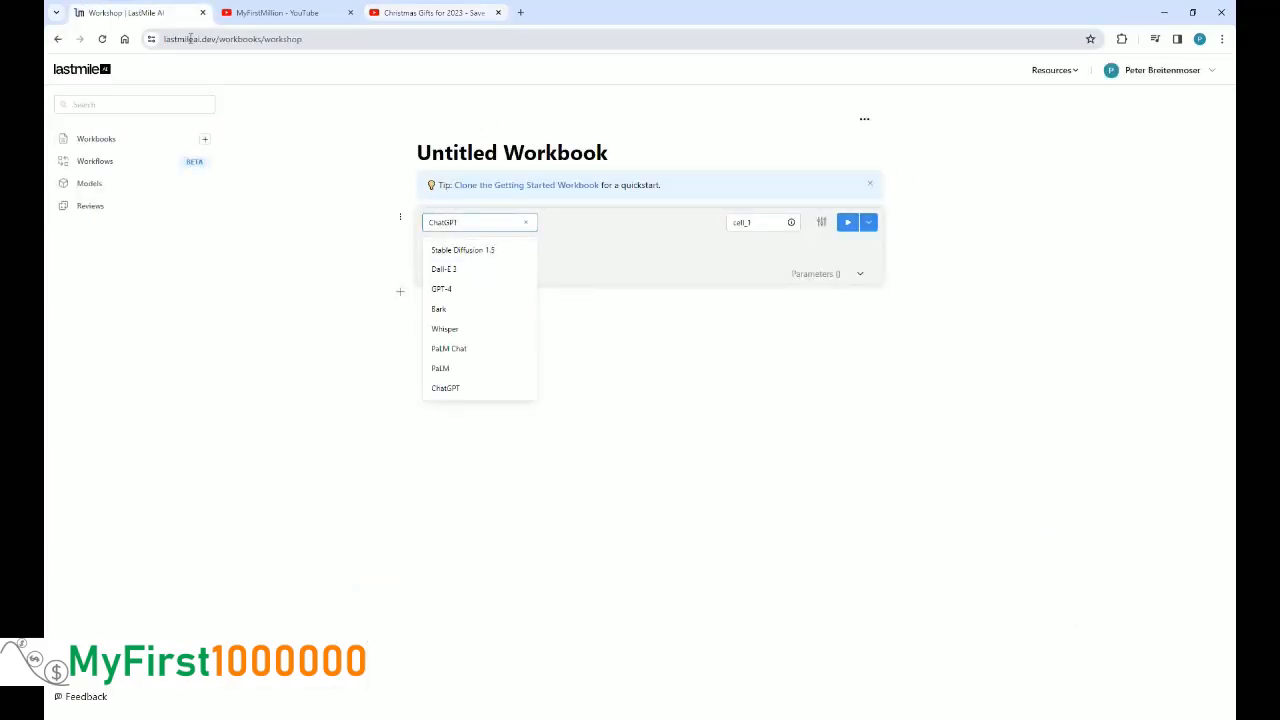
left_click(379, 168)
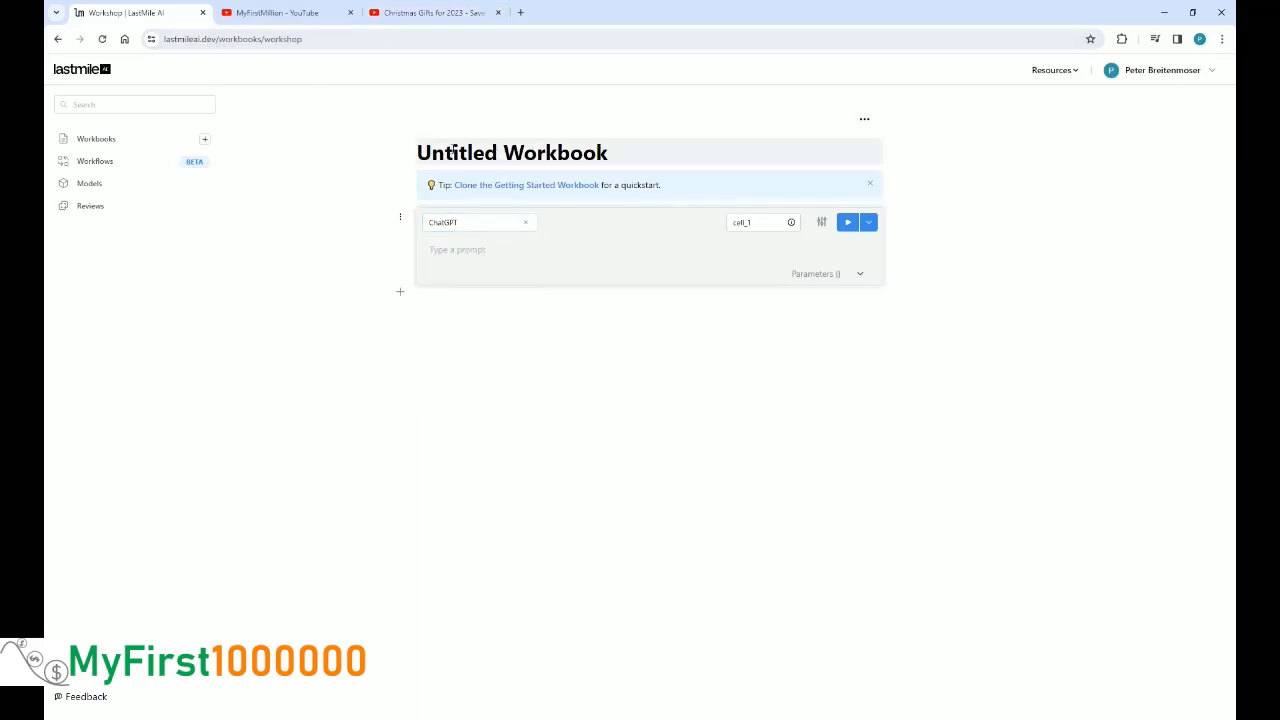
left_click(502, 222)
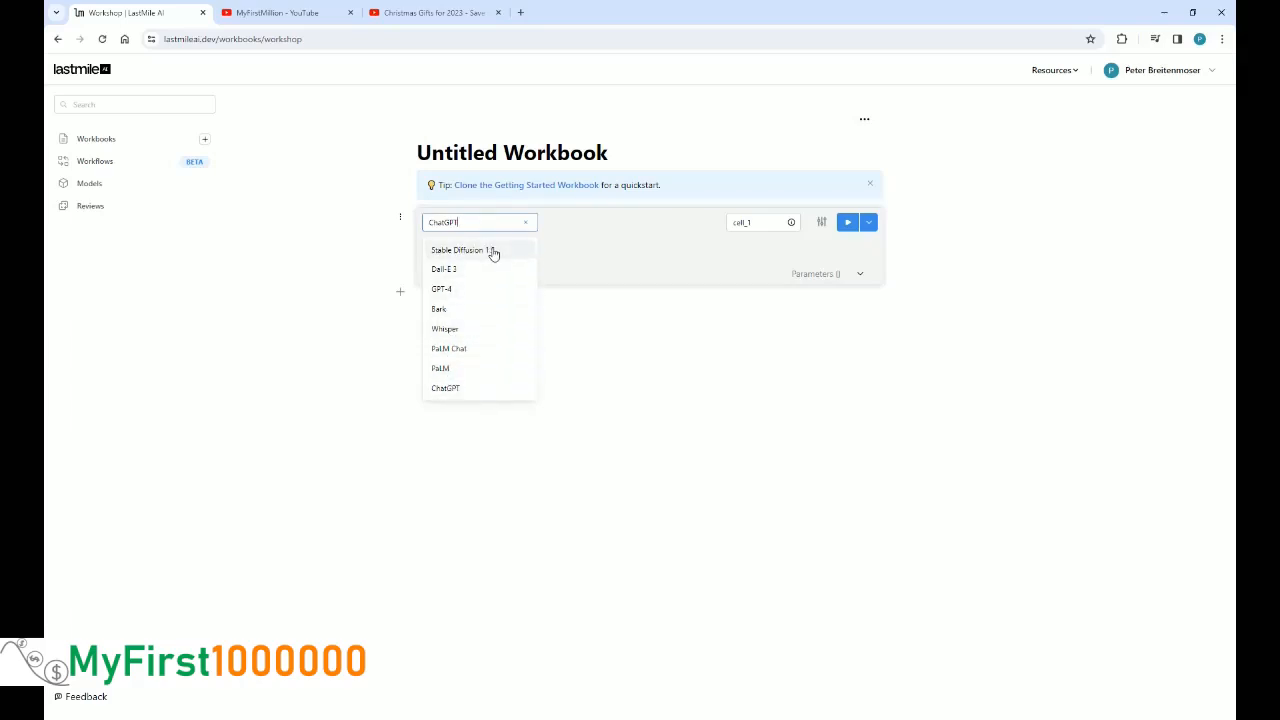
left_click(575, 240)
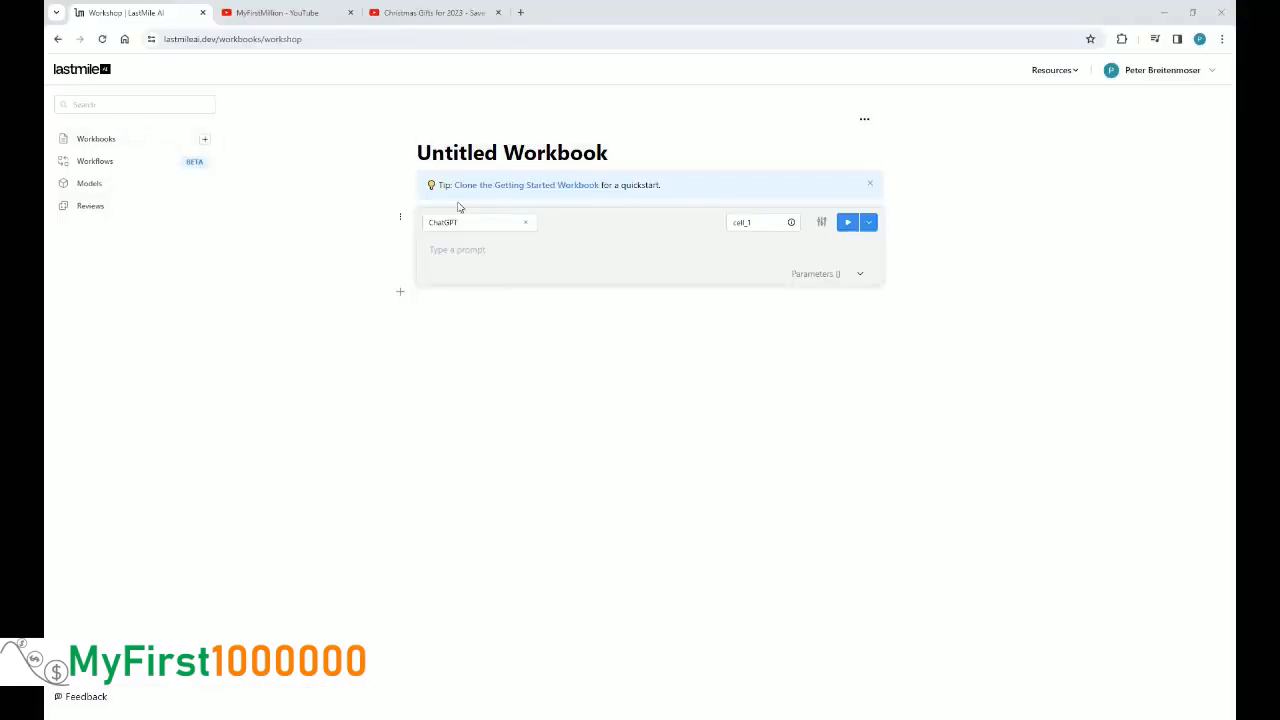
left_click(207, 140)
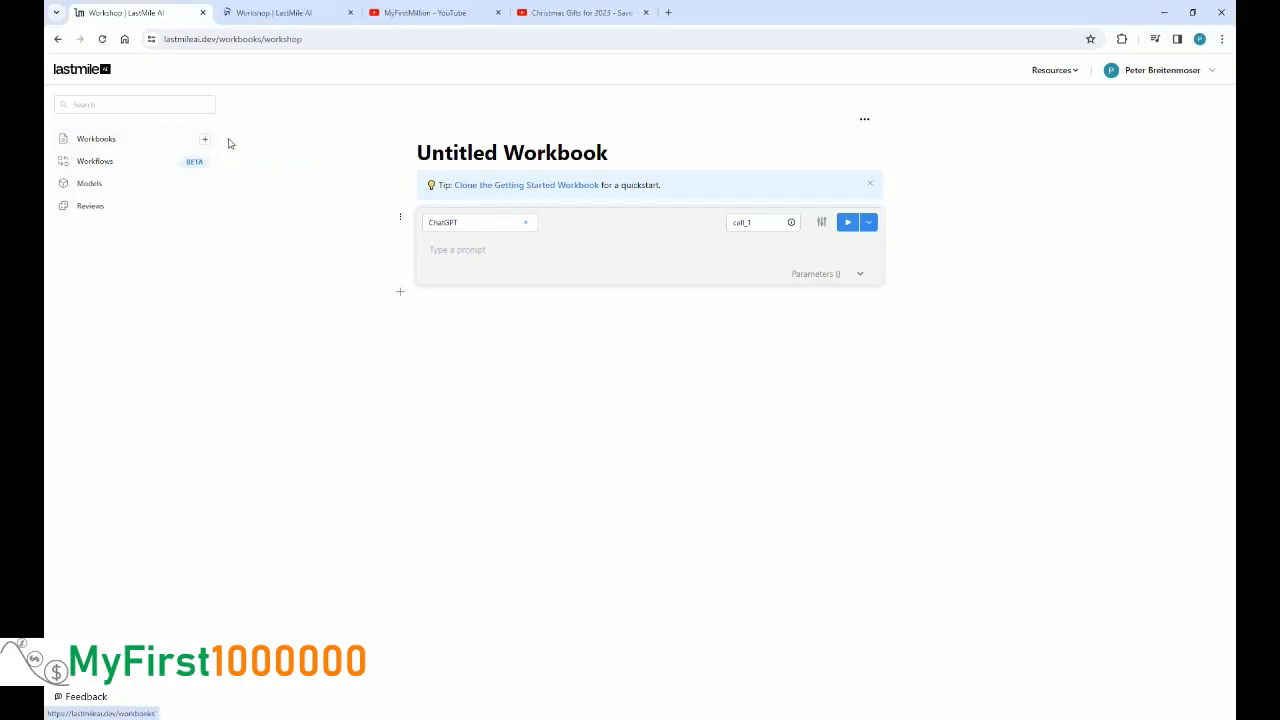
left_click(461, 247)
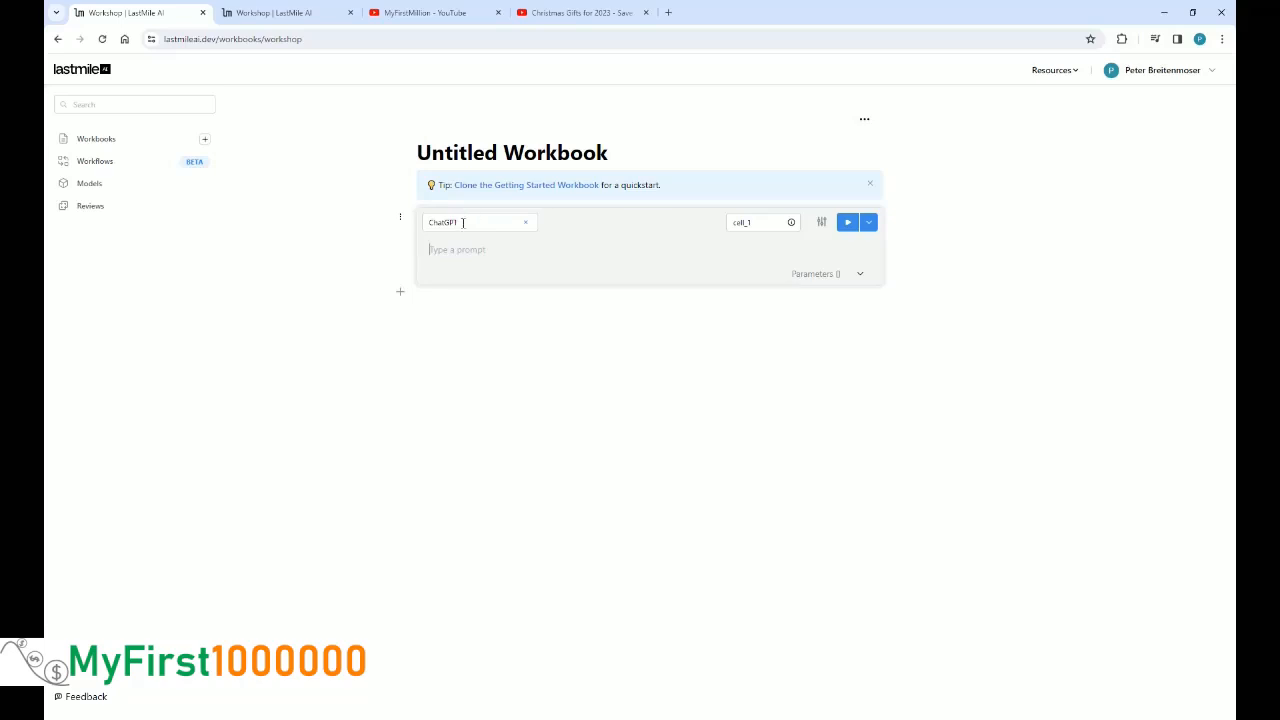
left_click(463, 222)
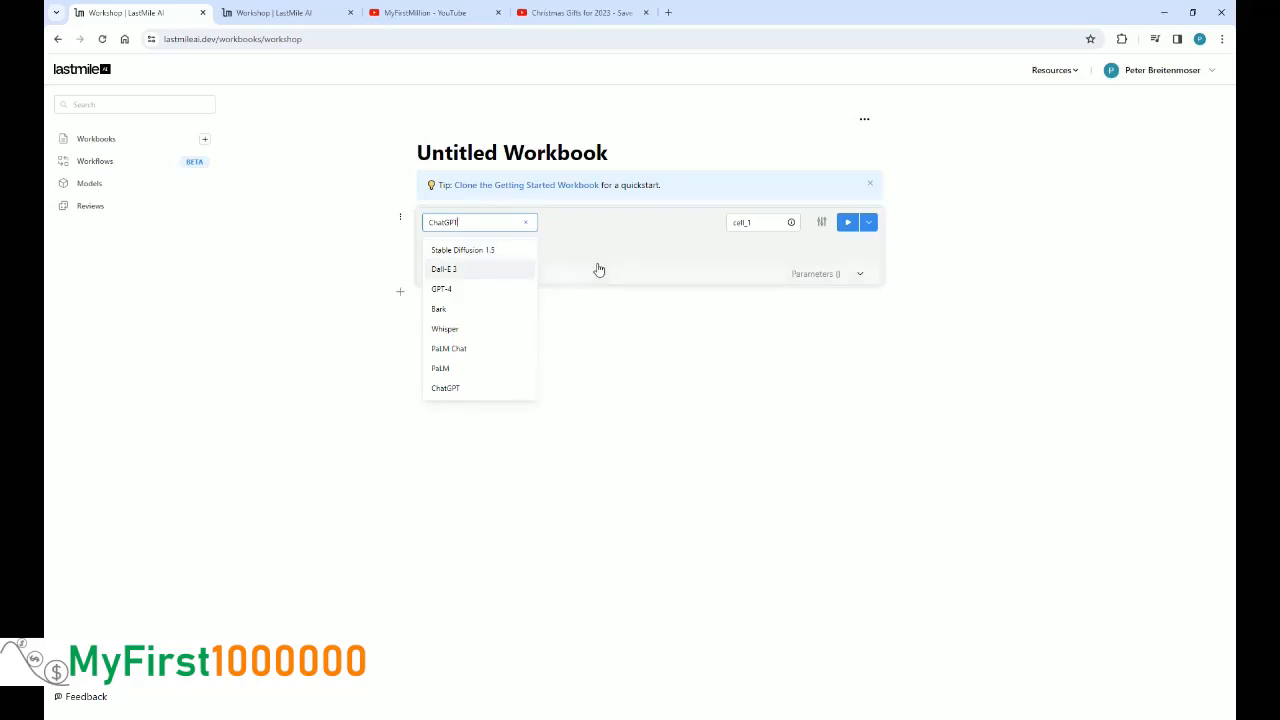
left_click(464, 291)
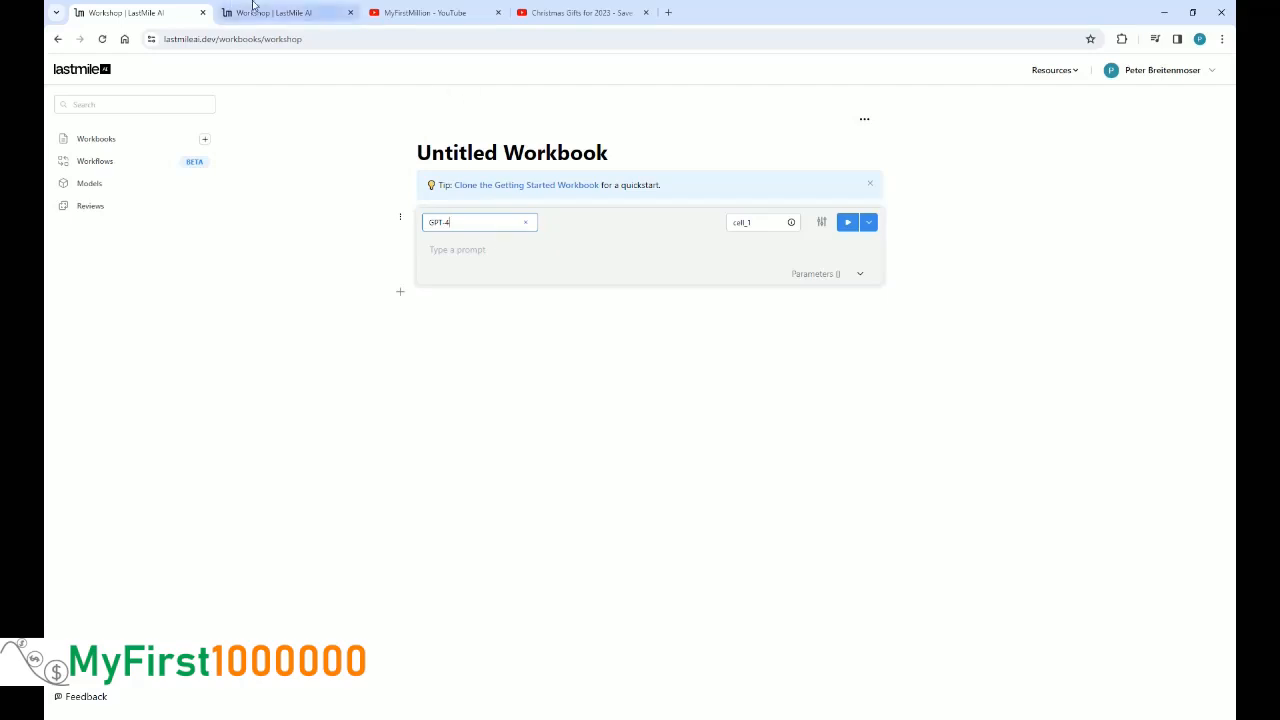
Switch back to the YouTube video and copy its entire transcript without timestamps
left_click(573, 12)
left_click_drag(936, 180, 975, 319)
left_click(925, 181)
left_click_drag(983, 458, 1020, 534)
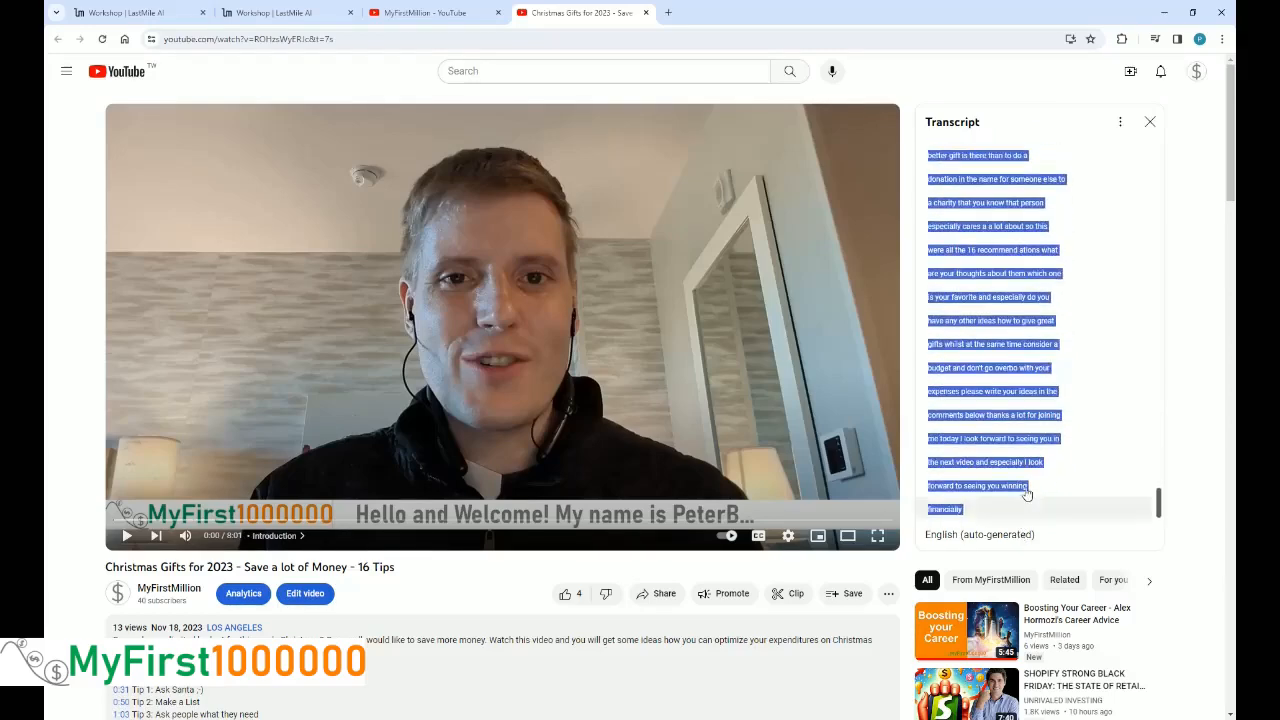
right_click(1002, 446)
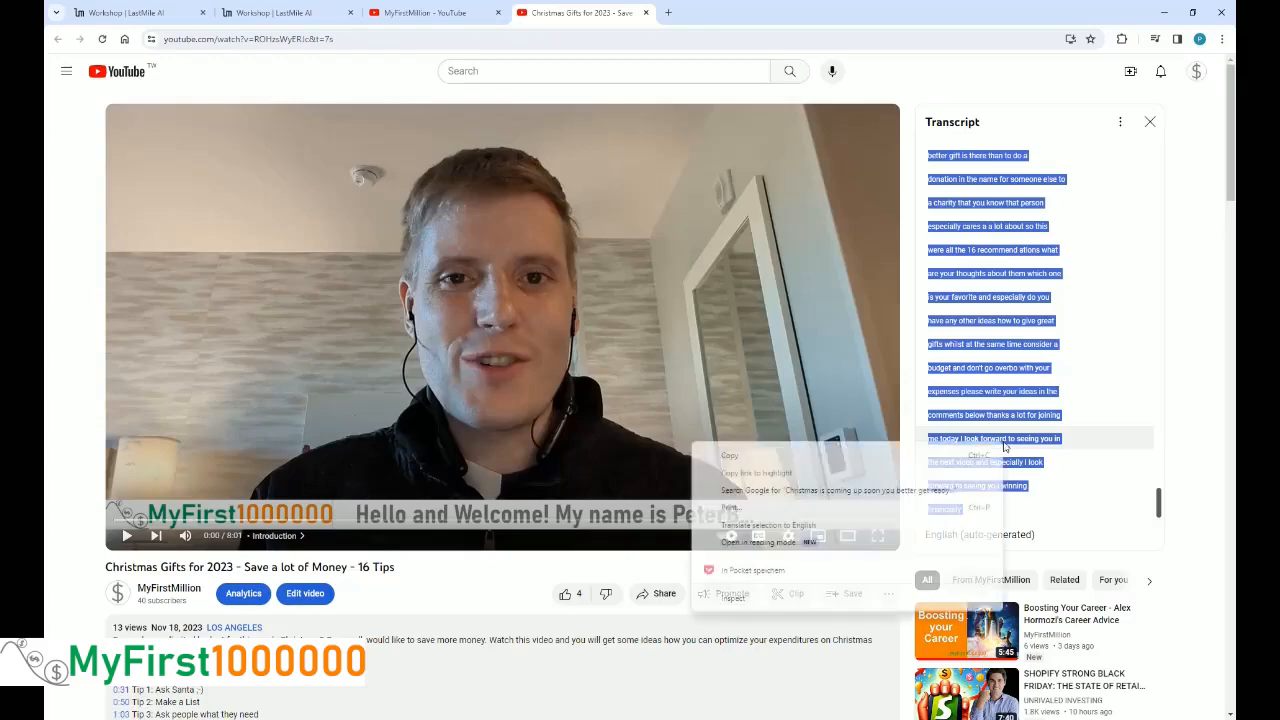
left_click(750, 458)
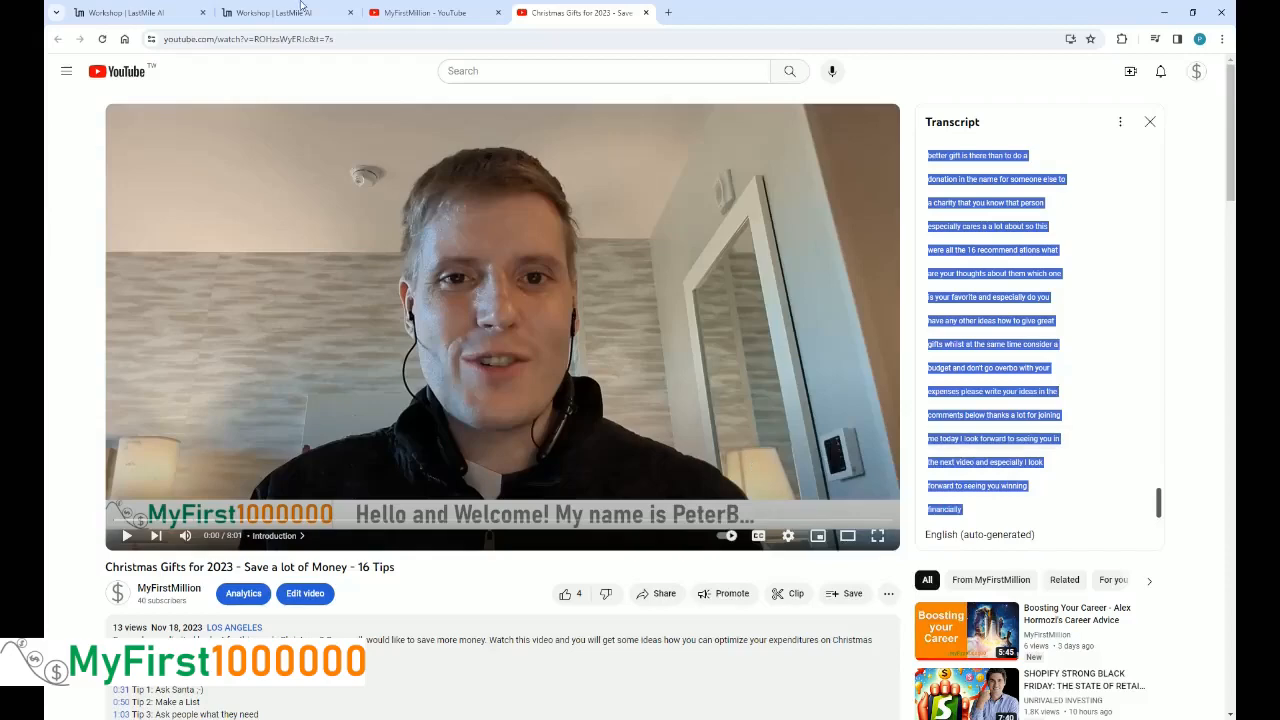
Return to the LastMile AI workbook and title it "YouTube transcript to Blog post", leaving the description empty
left_click(130, 12)
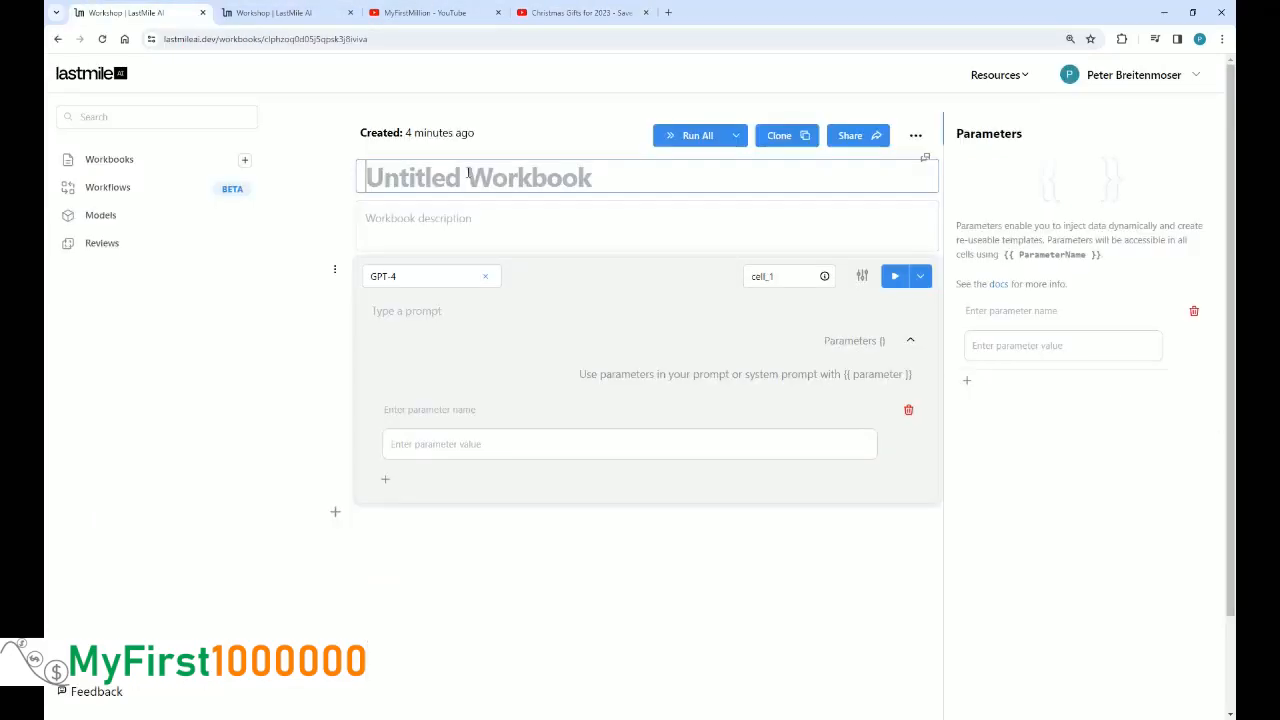
type("You")
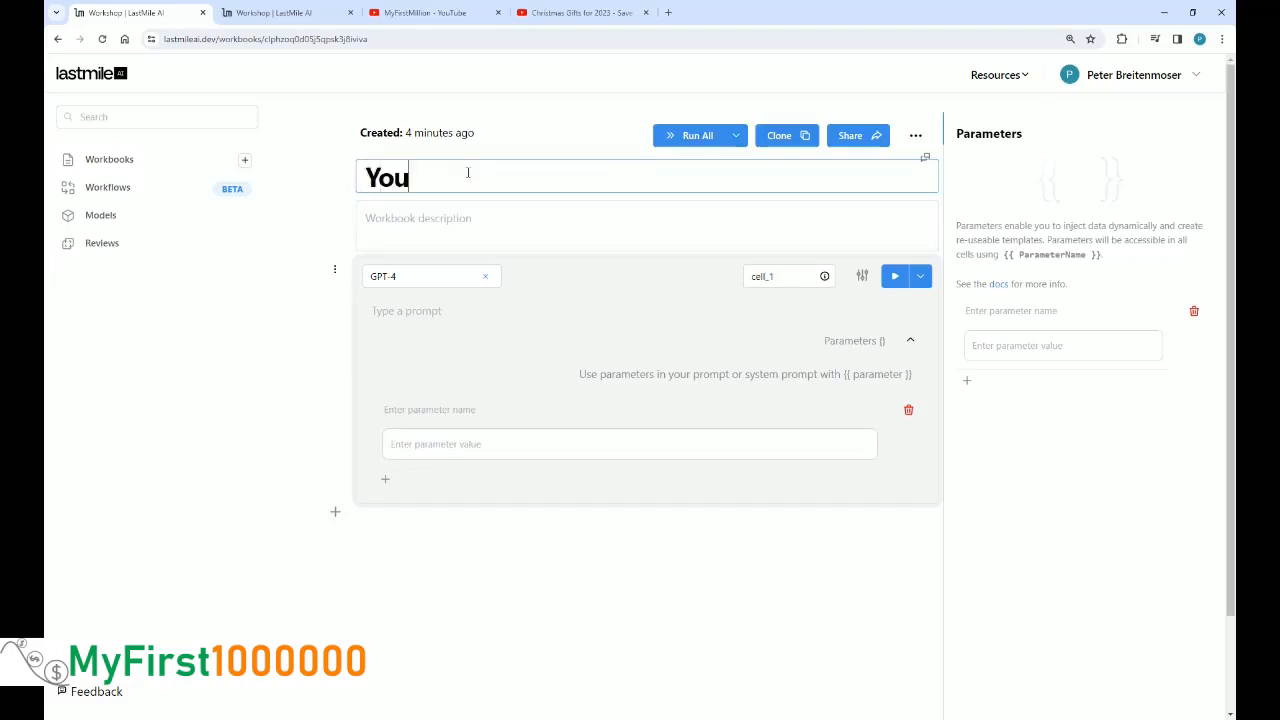
type("Tube t")
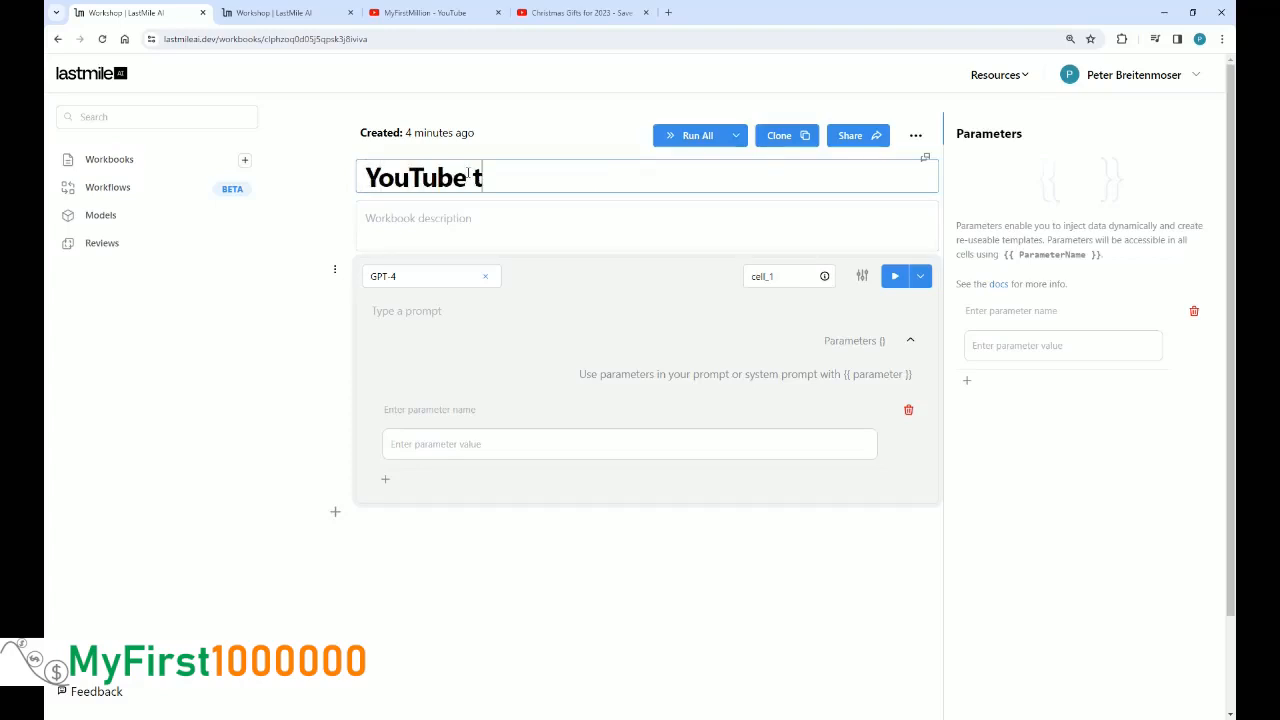
type("ranscript to ")
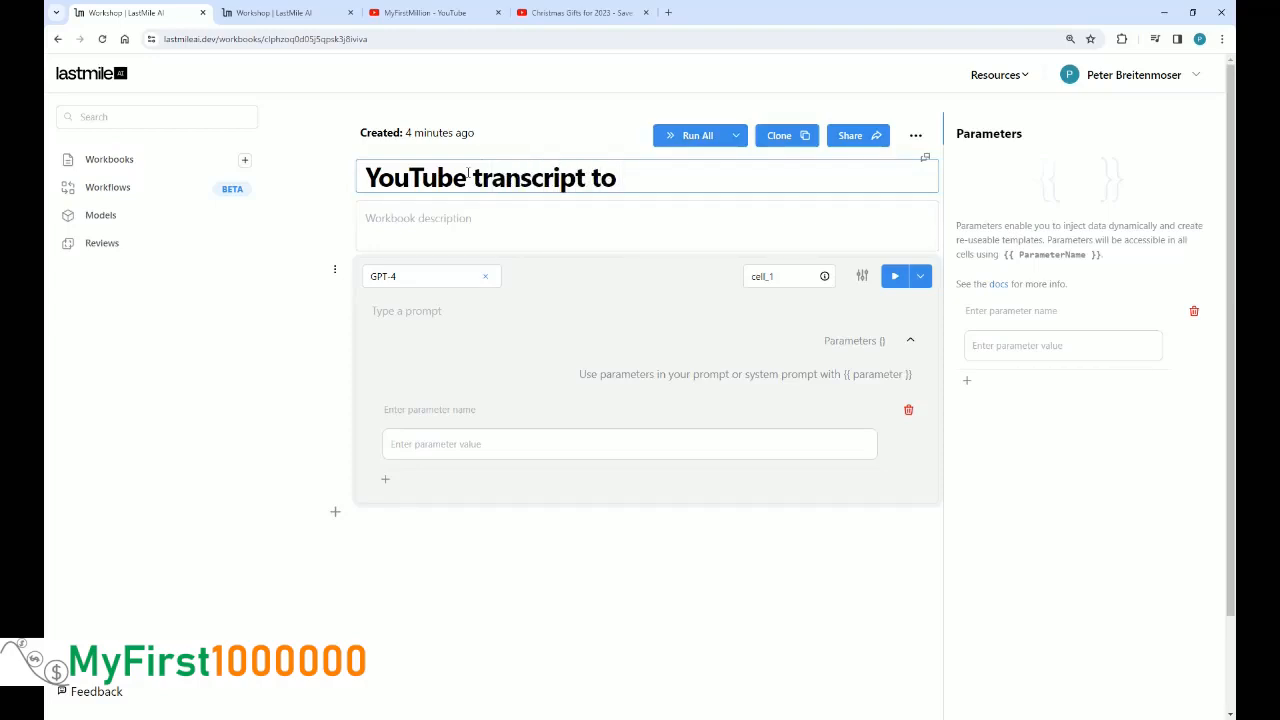
type("Blog post")
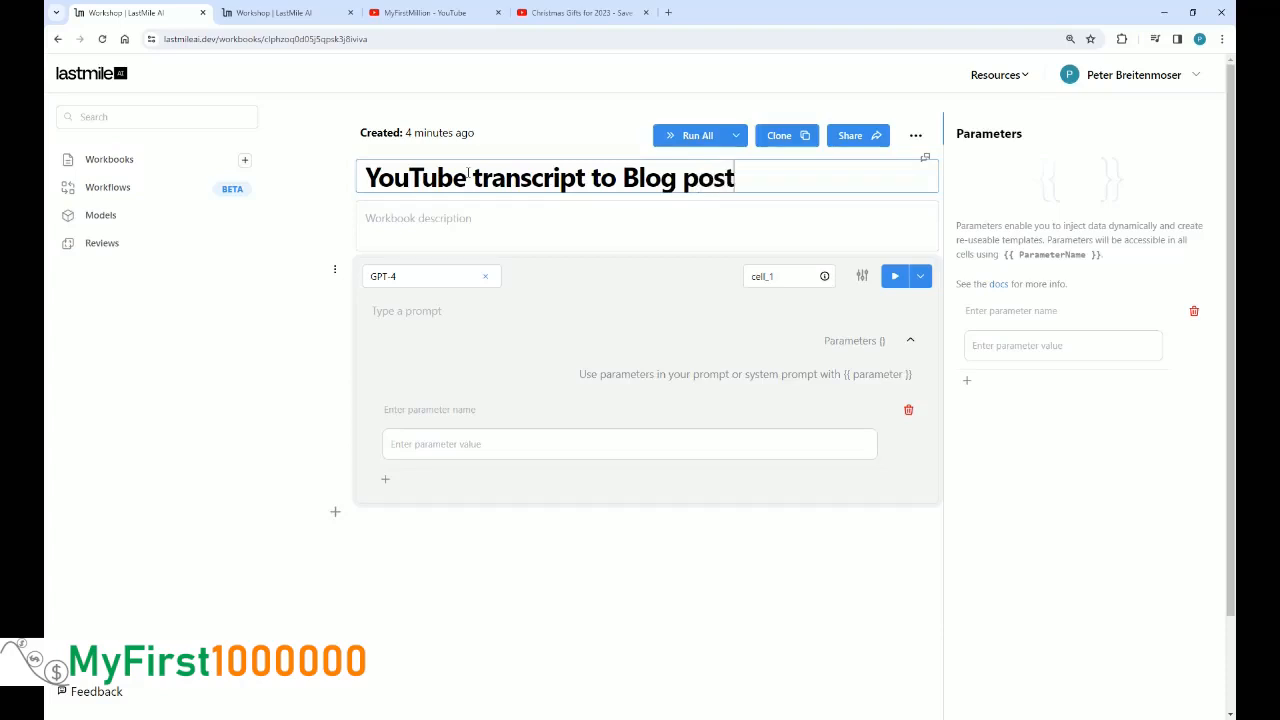
left_click(443, 222)
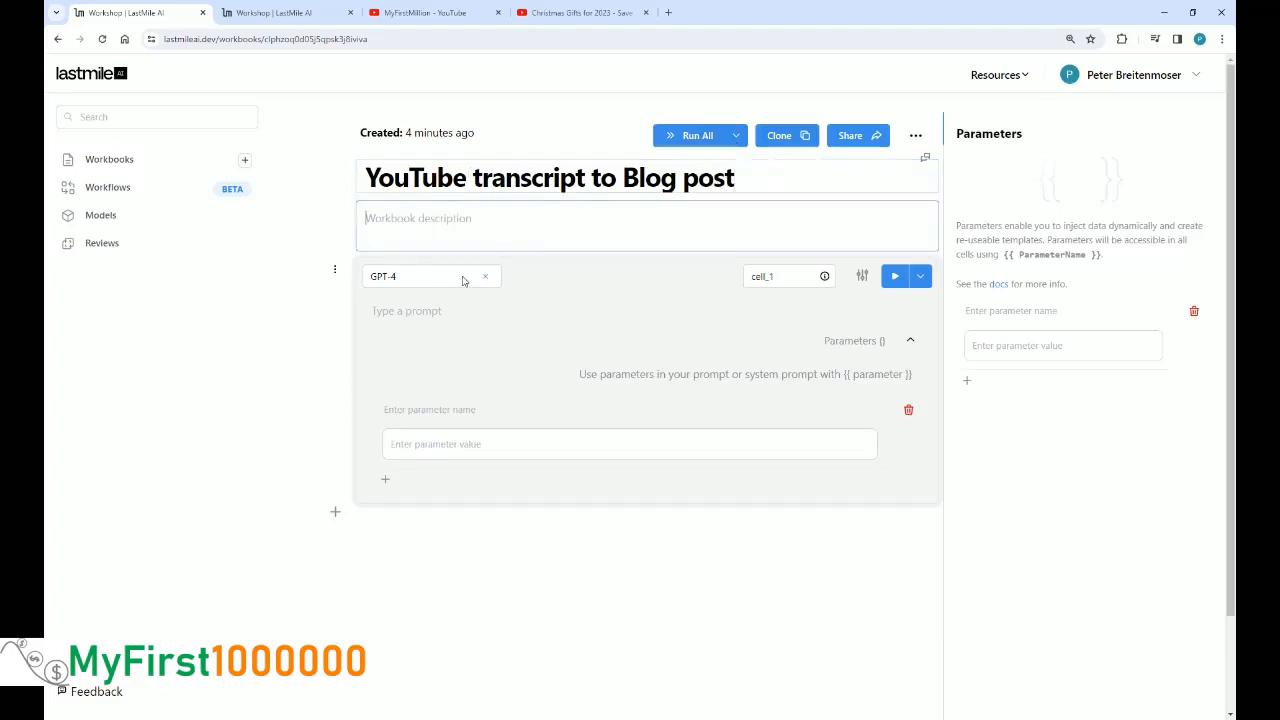
left_click(405, 312)
Select GPT-4 again for the first cell, paste the copied transcript as its prompt, and check the text from the beginning
left_click(411, 217)
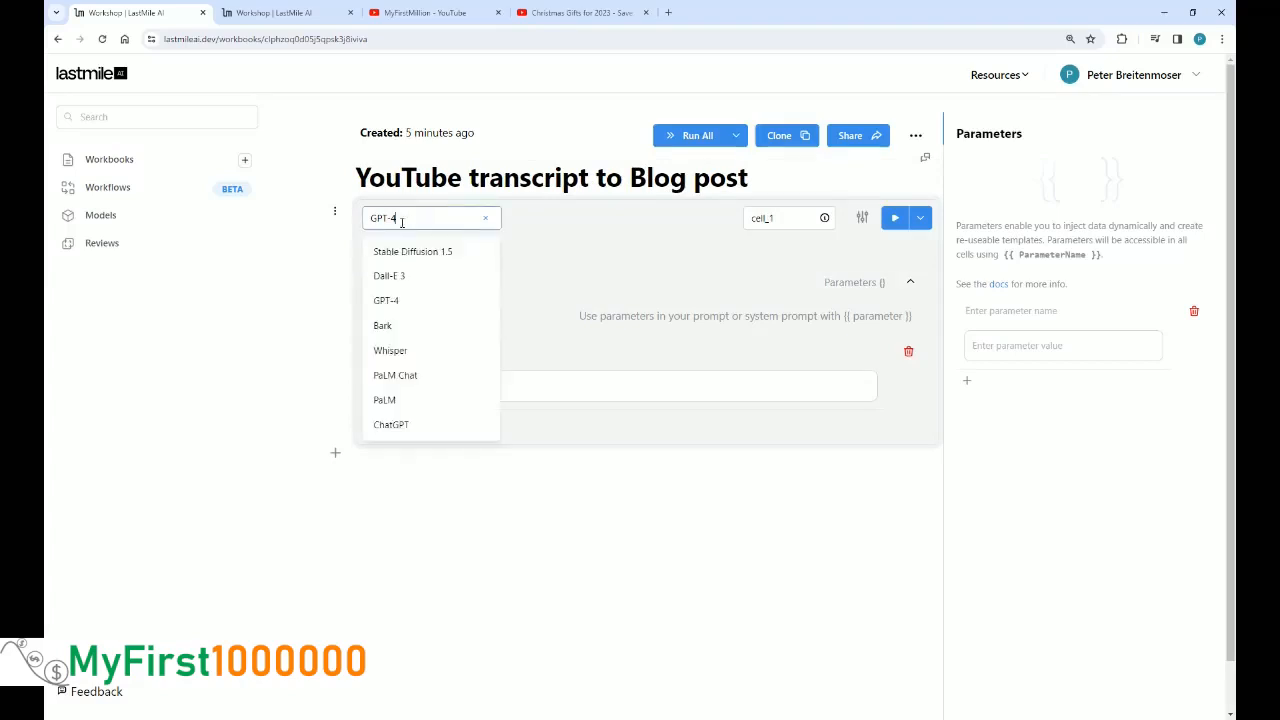
left_click(400, 302)
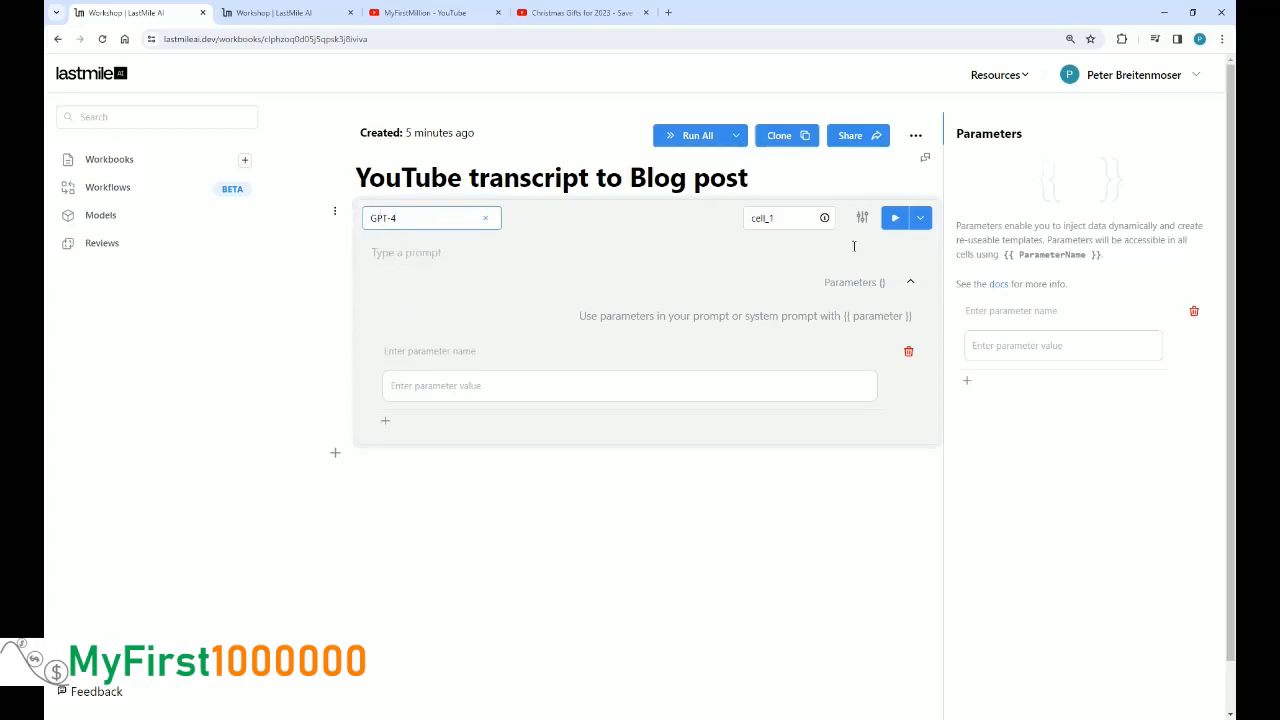
left_click(423, 253)
key("ctrl+v")
scroll(453, 280, "up", 20)
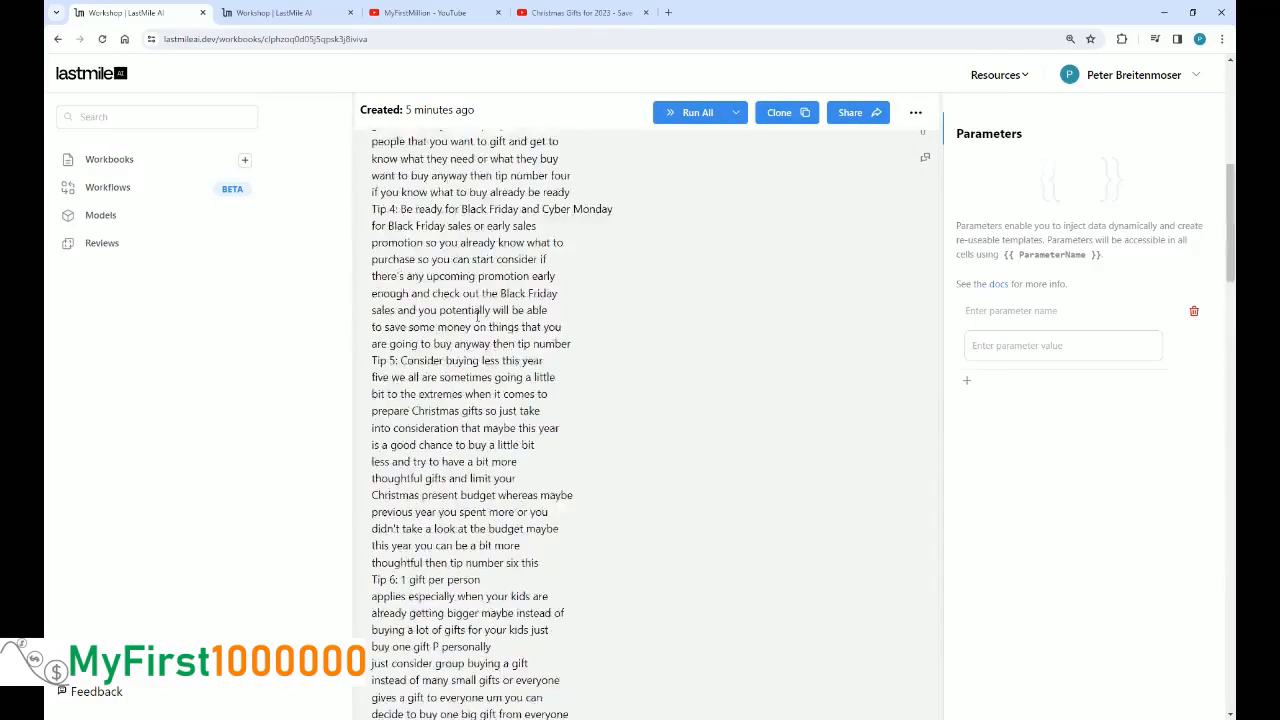
scroll(477, 318, "up", 6)
scroll(411, 258, "down", 3)
scroll(423, 260, "up", 3)
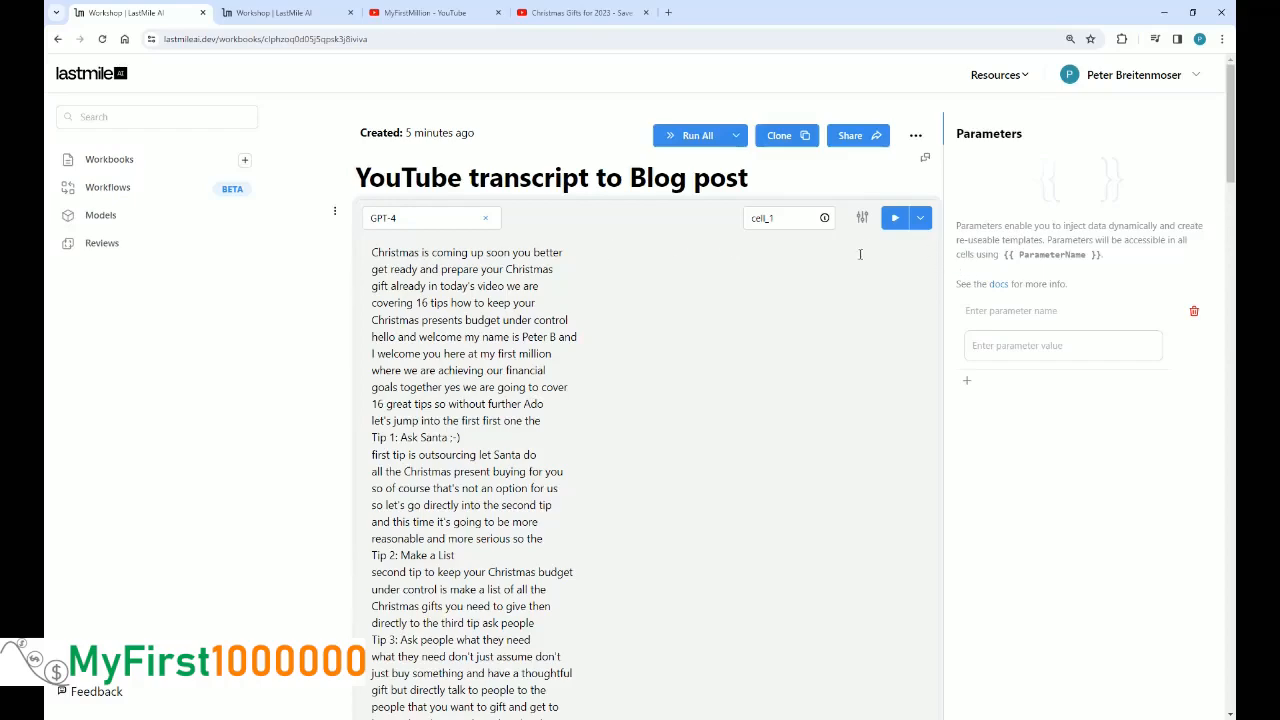
left_click(862, 218)
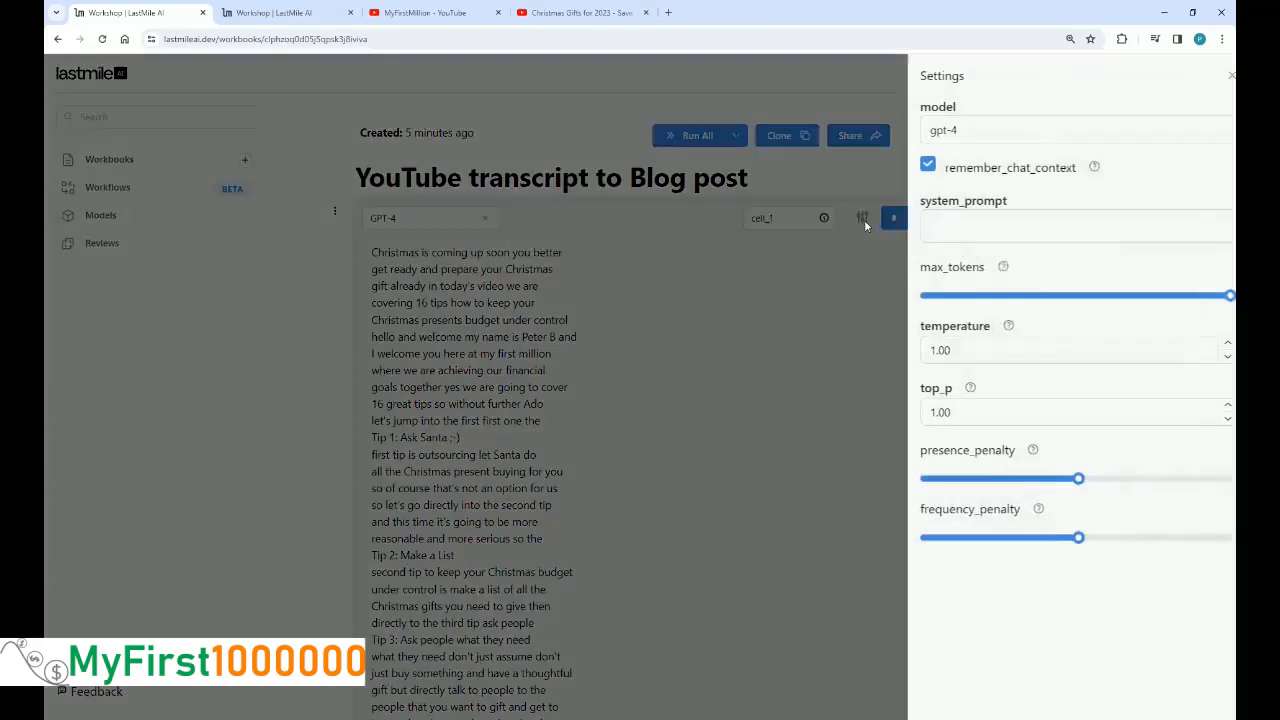
left_click(708, 306)
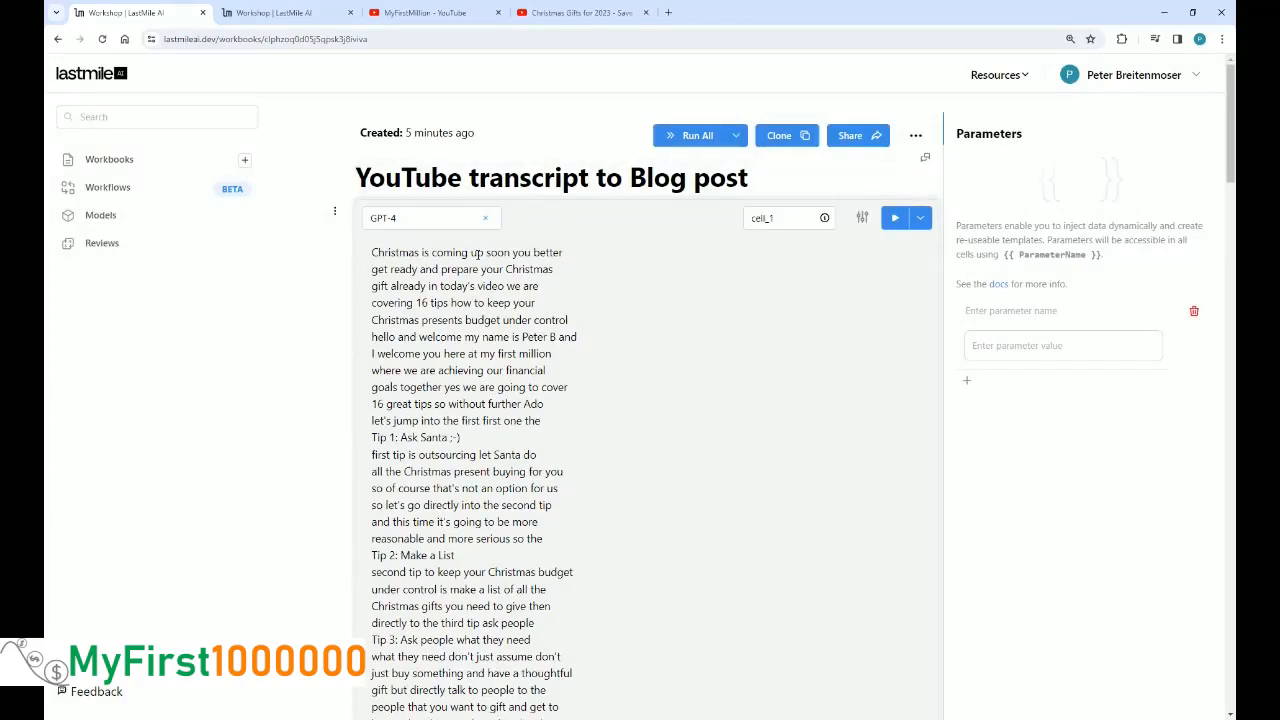
left_click_drag(432, 252, 457, 622)
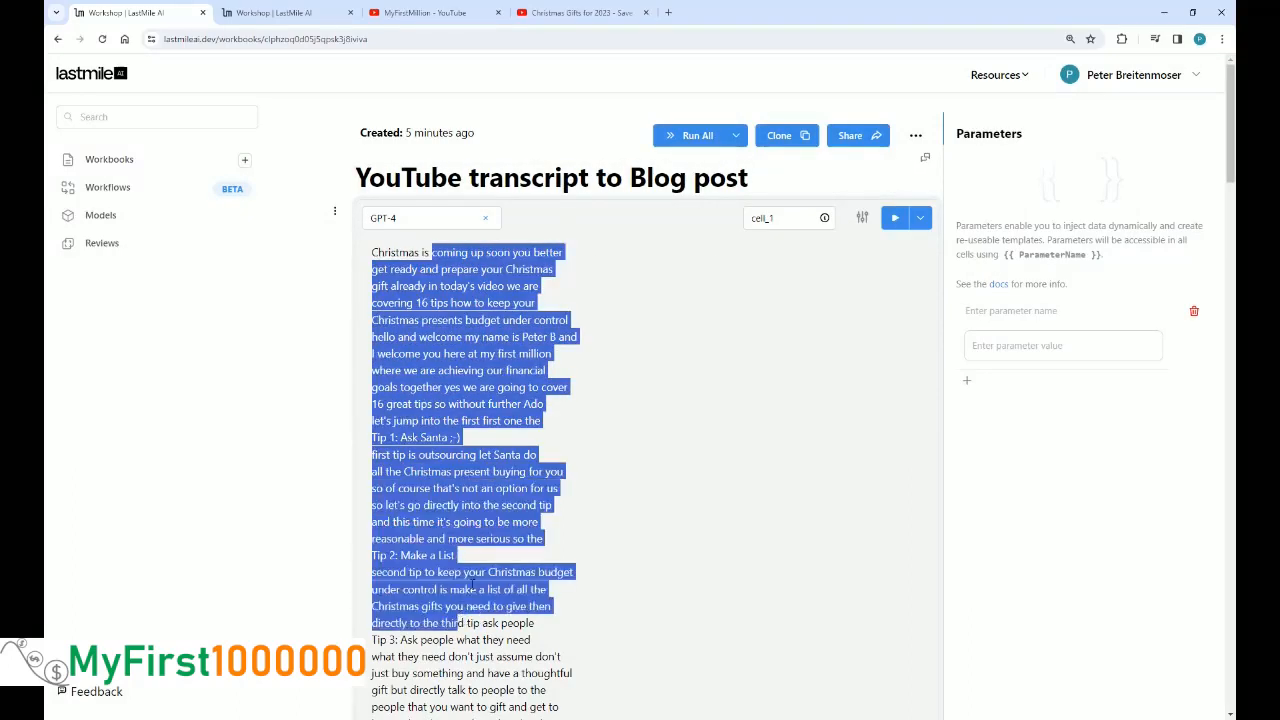
Open the first cell's settings and begin its system prompt with "You are content writer for a personal finance magazine."
left_click(861, 219)
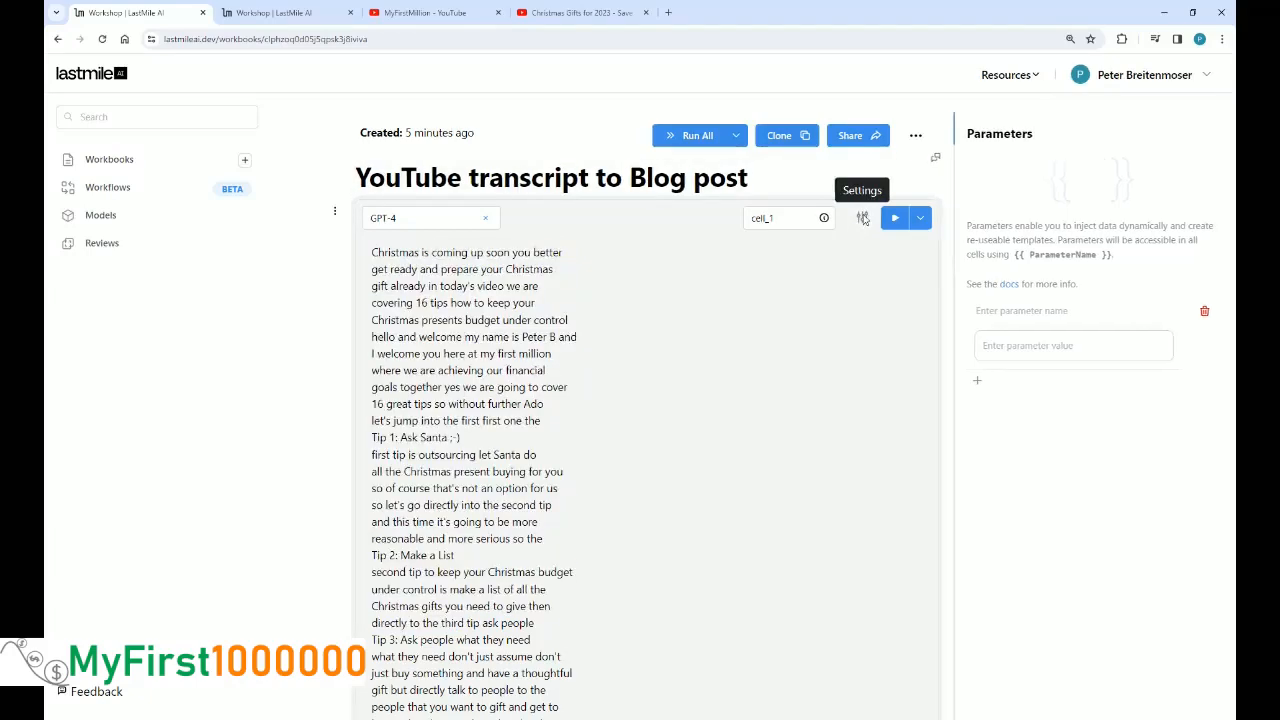
left_click(934, 224)
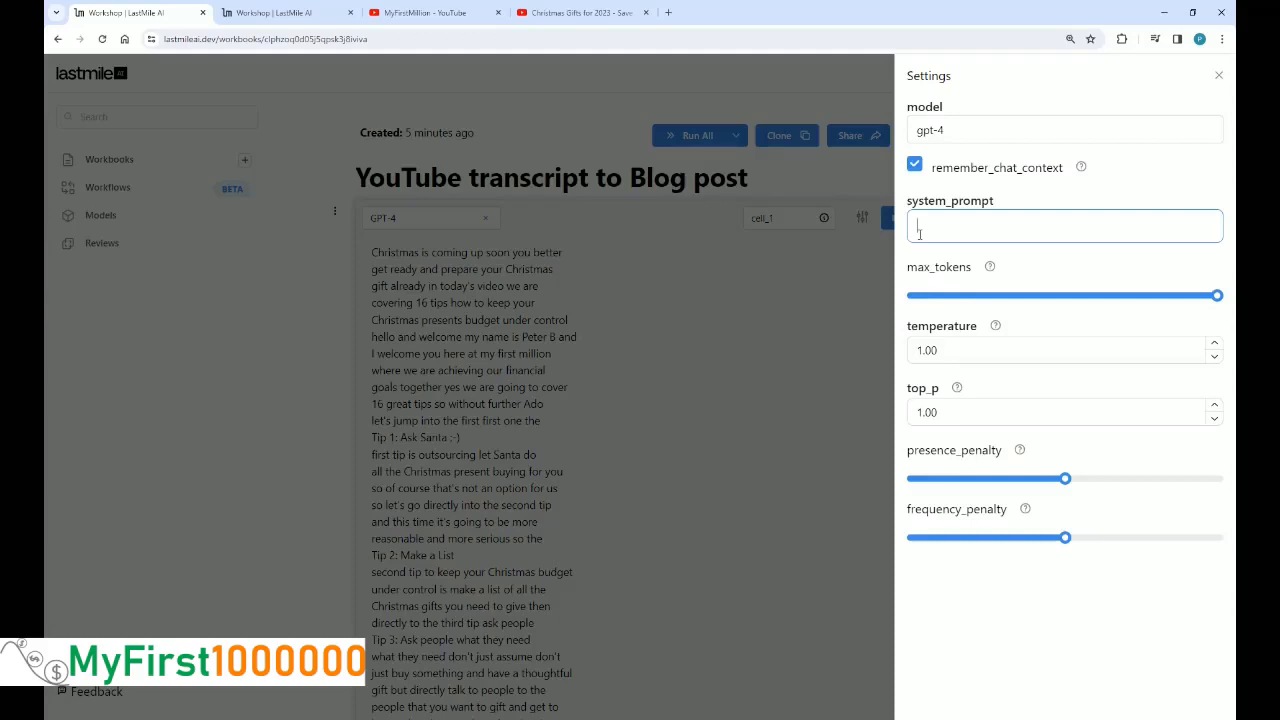
type("You are content writer for a person")
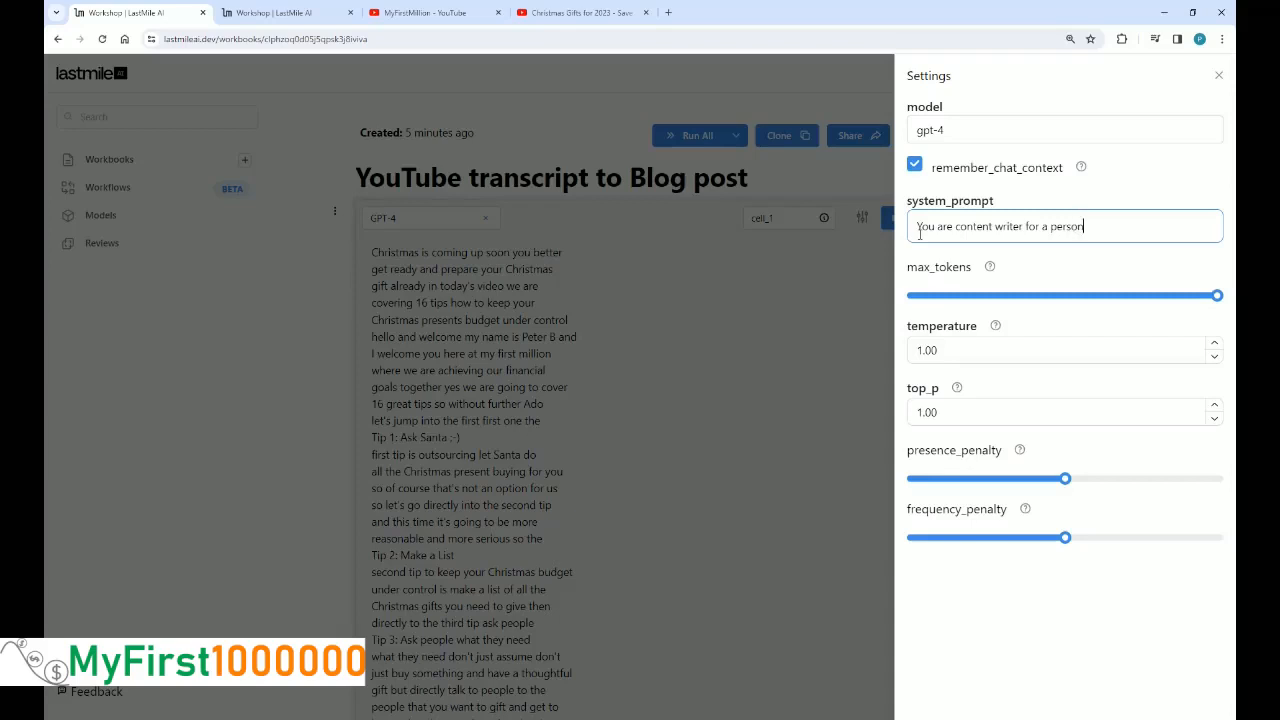
type("al finance ma")
type("gazin")
type("e")
type(". C")
Continue the system prompt with "Based on the following transcript, please wirte a blog post." and begin a new line
type("Based on t")
type("he following tra")
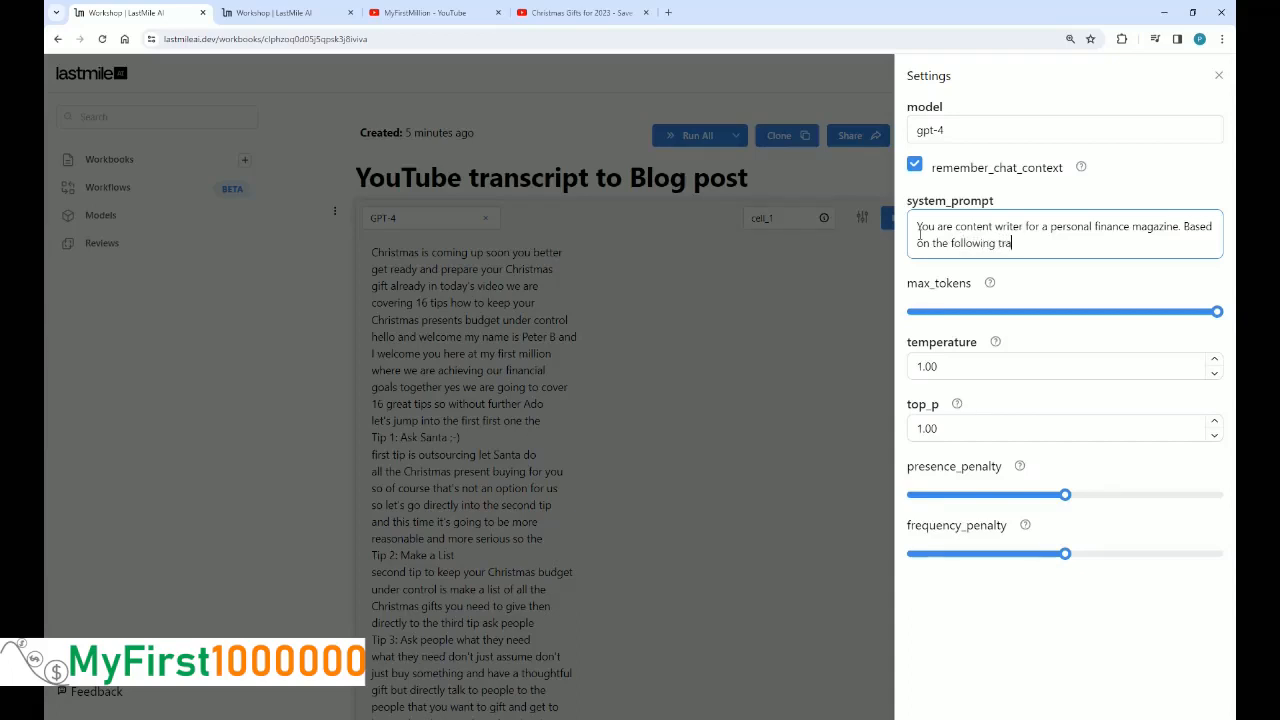
type("nscript  please wirte a blog p")
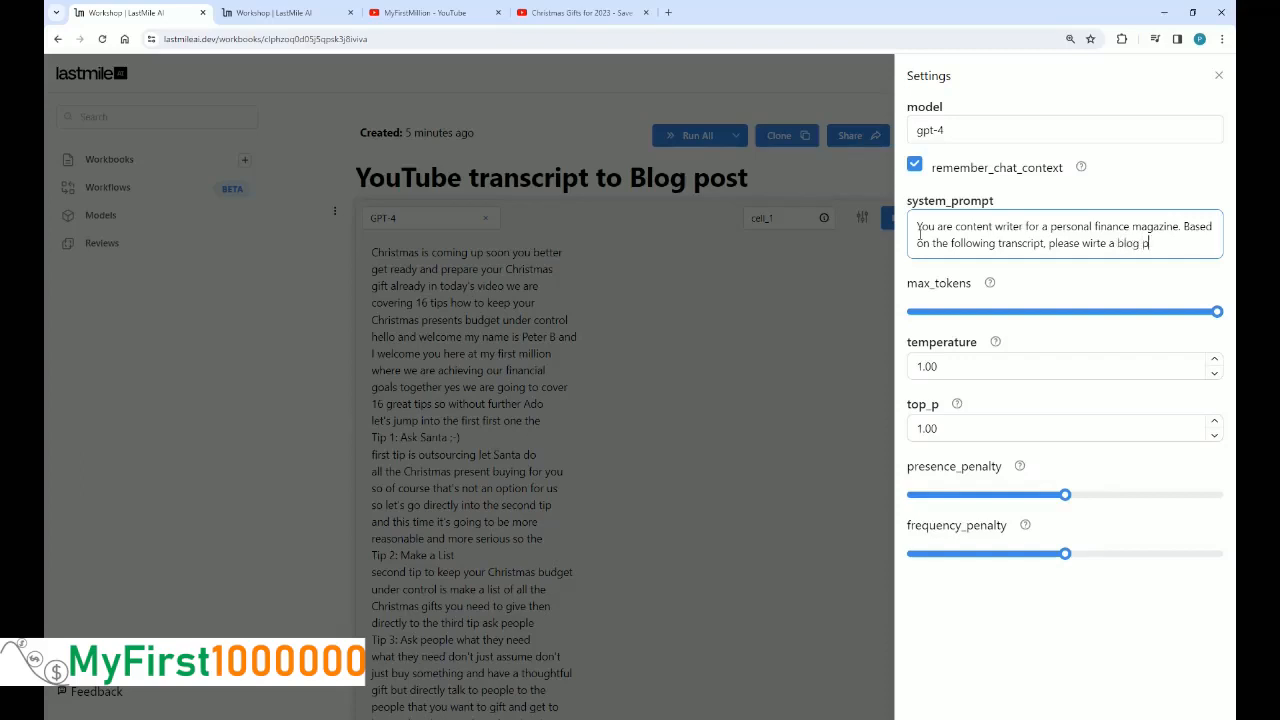
type("ost ma")
key("BackSpace")
key("BackSpace")
key("Return")
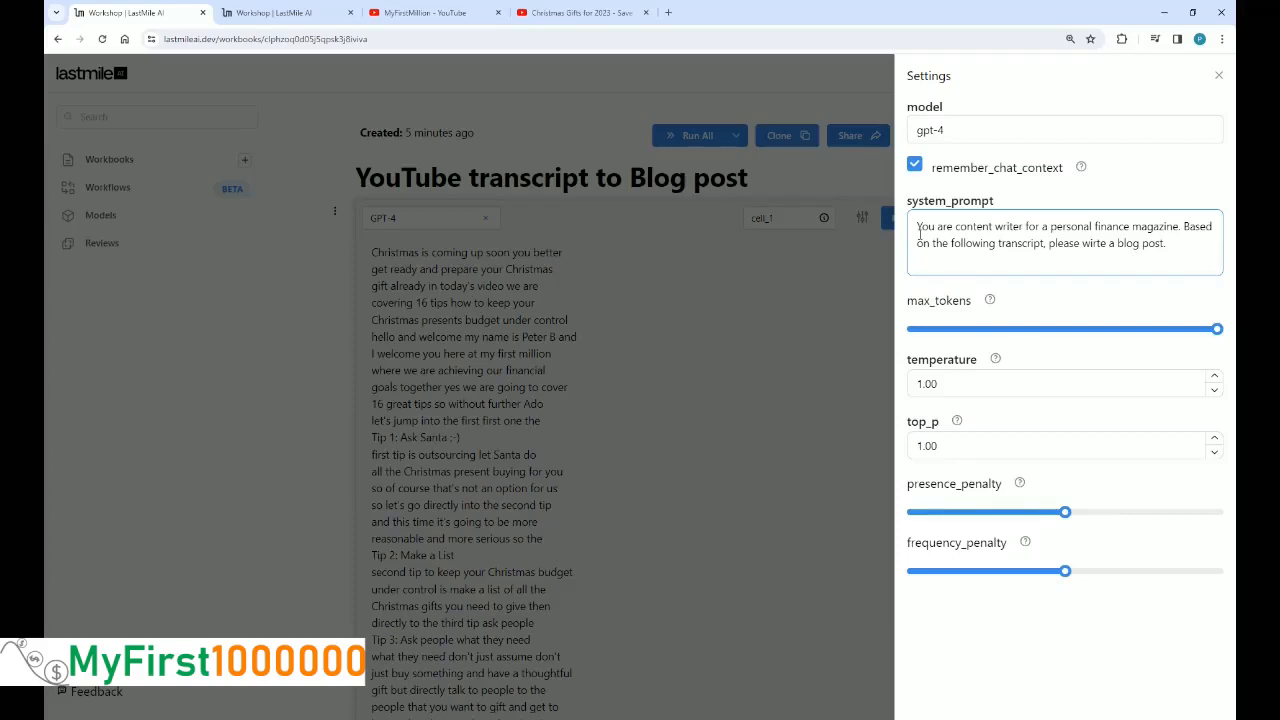
Add the instruction "Make sure to add a title to the blog post." as the system prompt's second line
type("dd a")
key("BackSpace")
key("BackSpace")
key("BackSpace")
key("BackSpace")
key("BackSpace")
type("Make sure to add a title to the blog p")
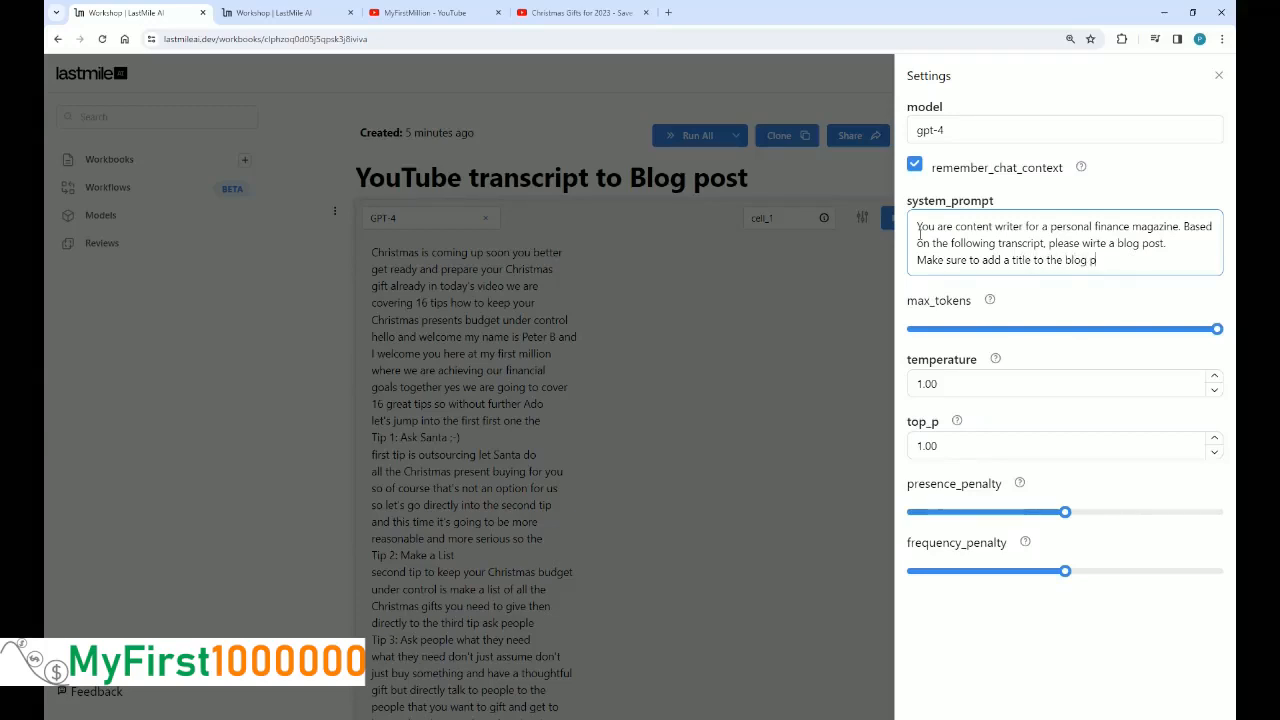
type("ost.")
Append "Use a friendly, approachable, but still professional style." to the system prompt and, on a new line, "Please include a reference to the Youtube video."
type("Usa")
key("BackSpace")
type("e a friendly , approac")
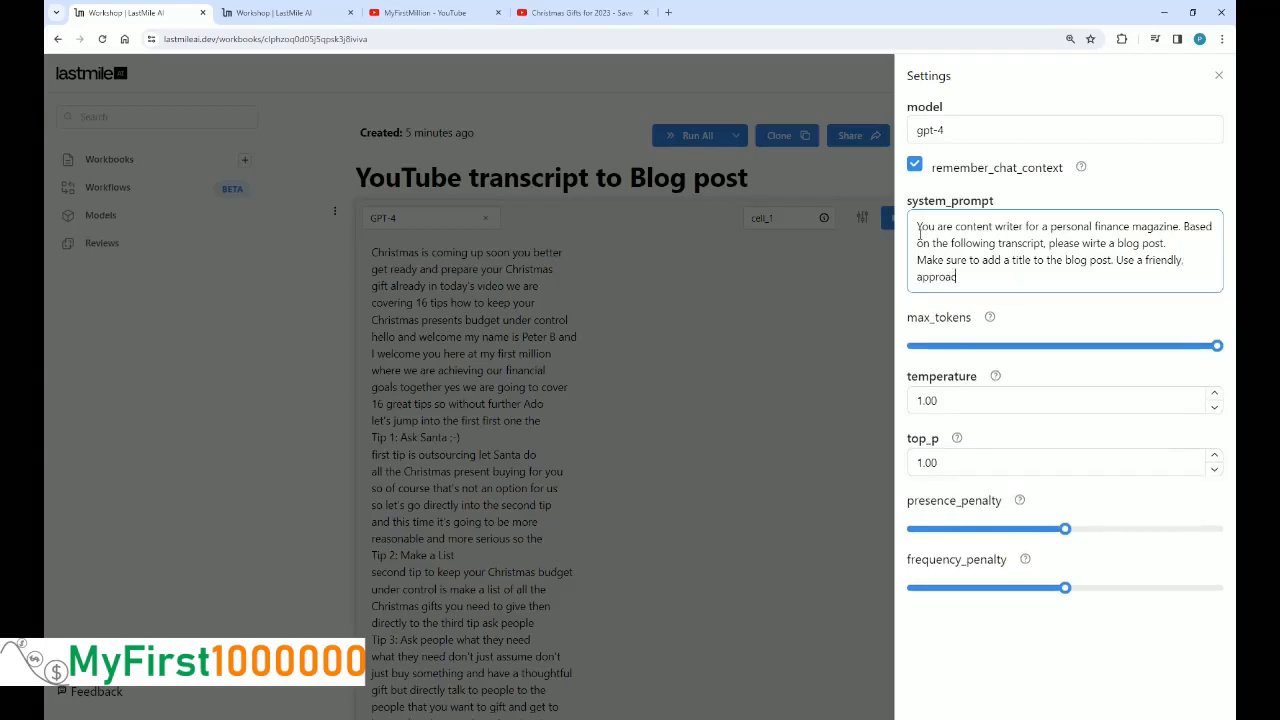
type("hable, but still professional sti")
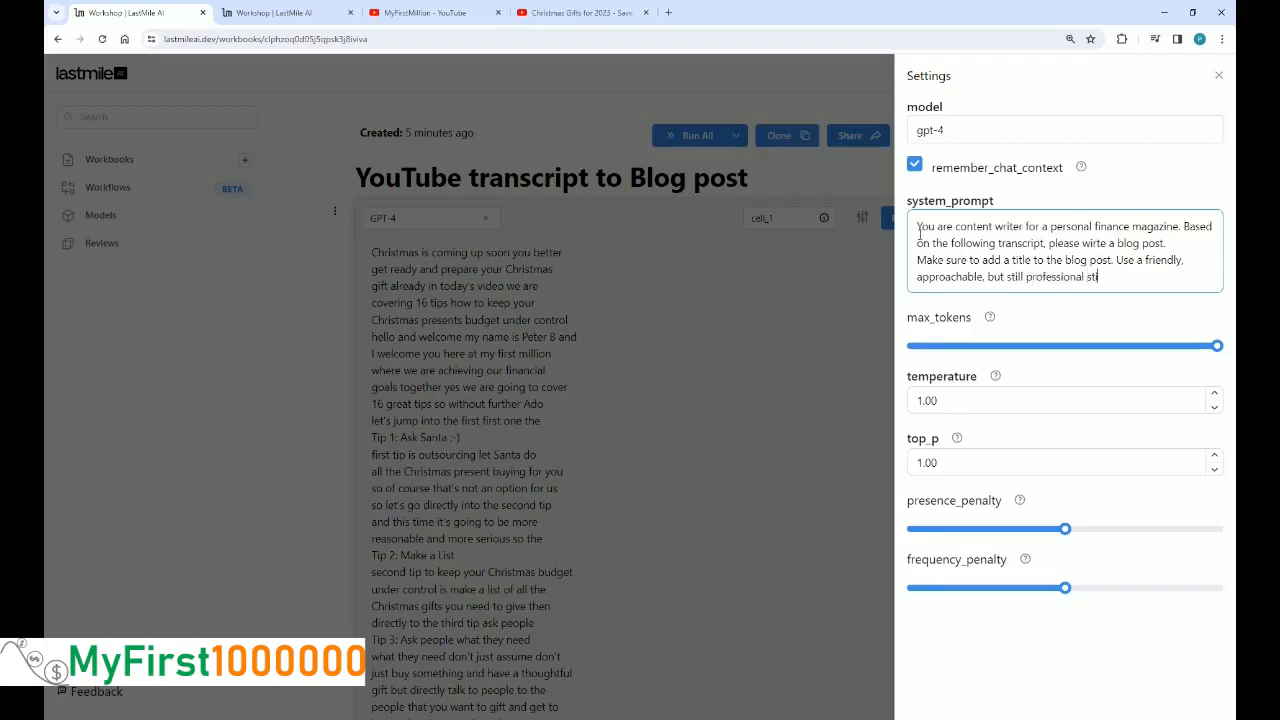
key("BackSpace")
type("yle.")
key("Return")
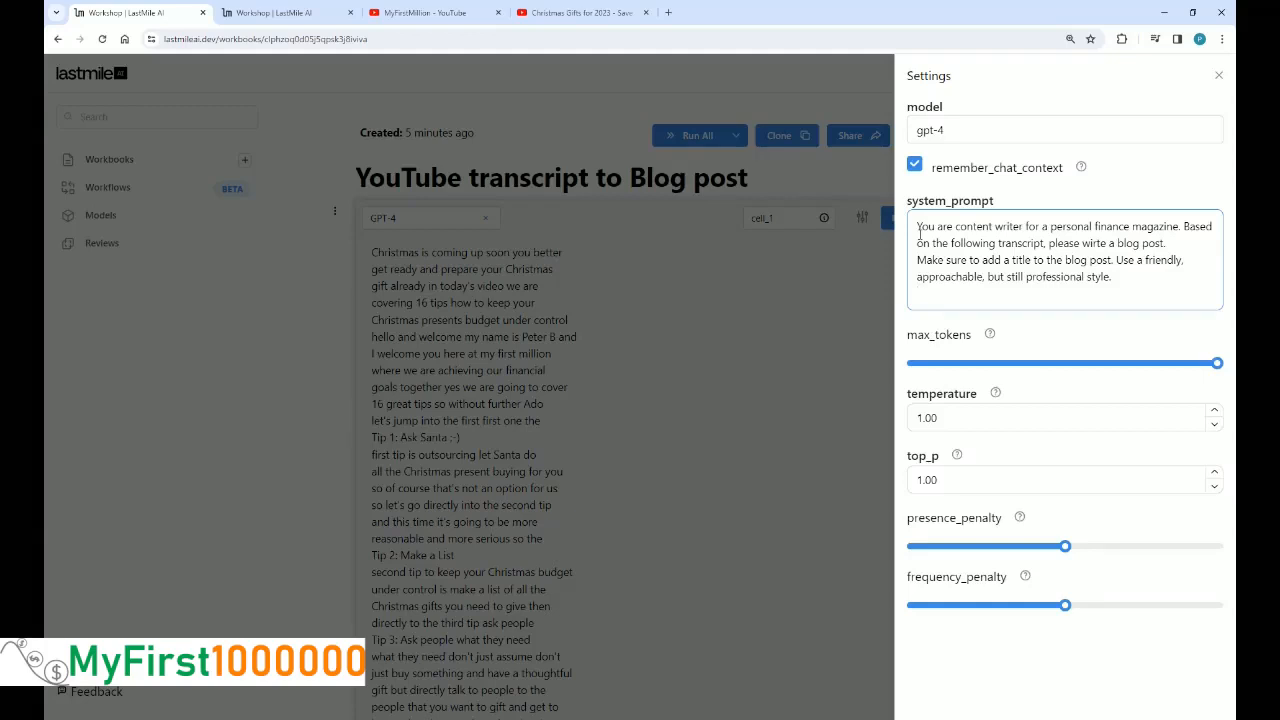
type("Please include a reference f to the Youtube video.")
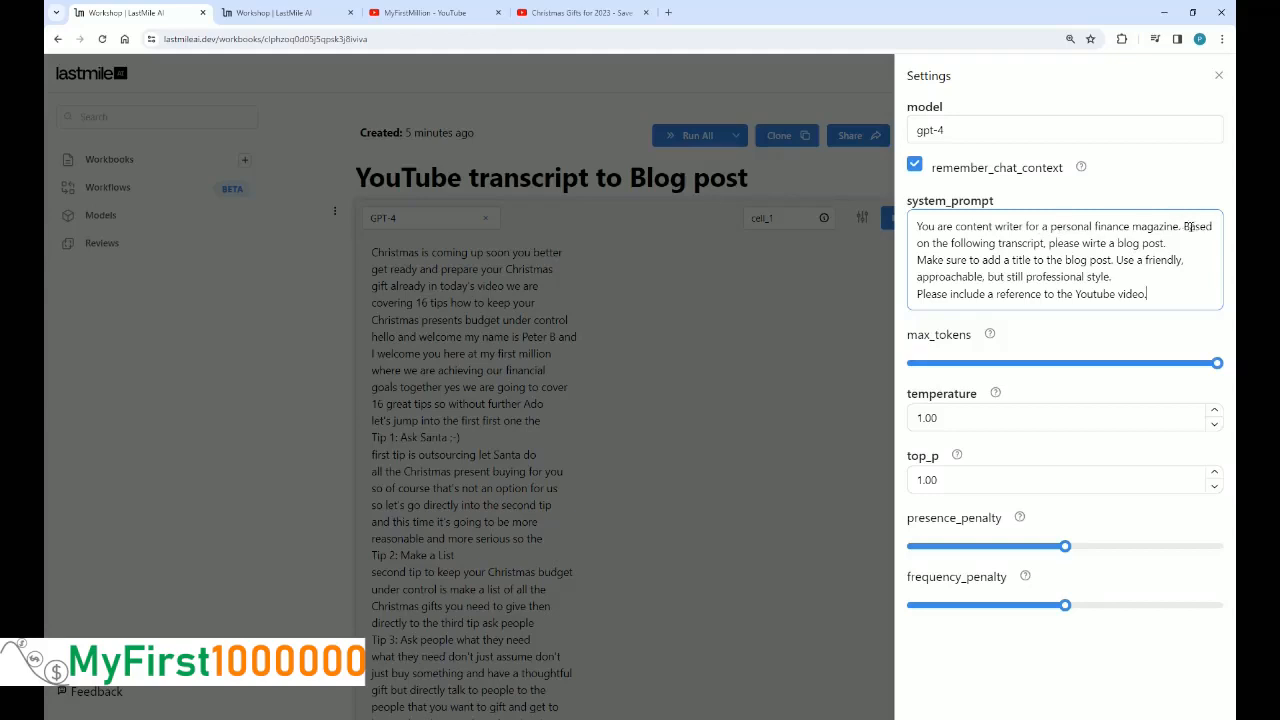
Insert "from one of your YouTube videos" after "following transcript" in the system prompt and close the cell settings
left_click(1046, 243)
type(",")
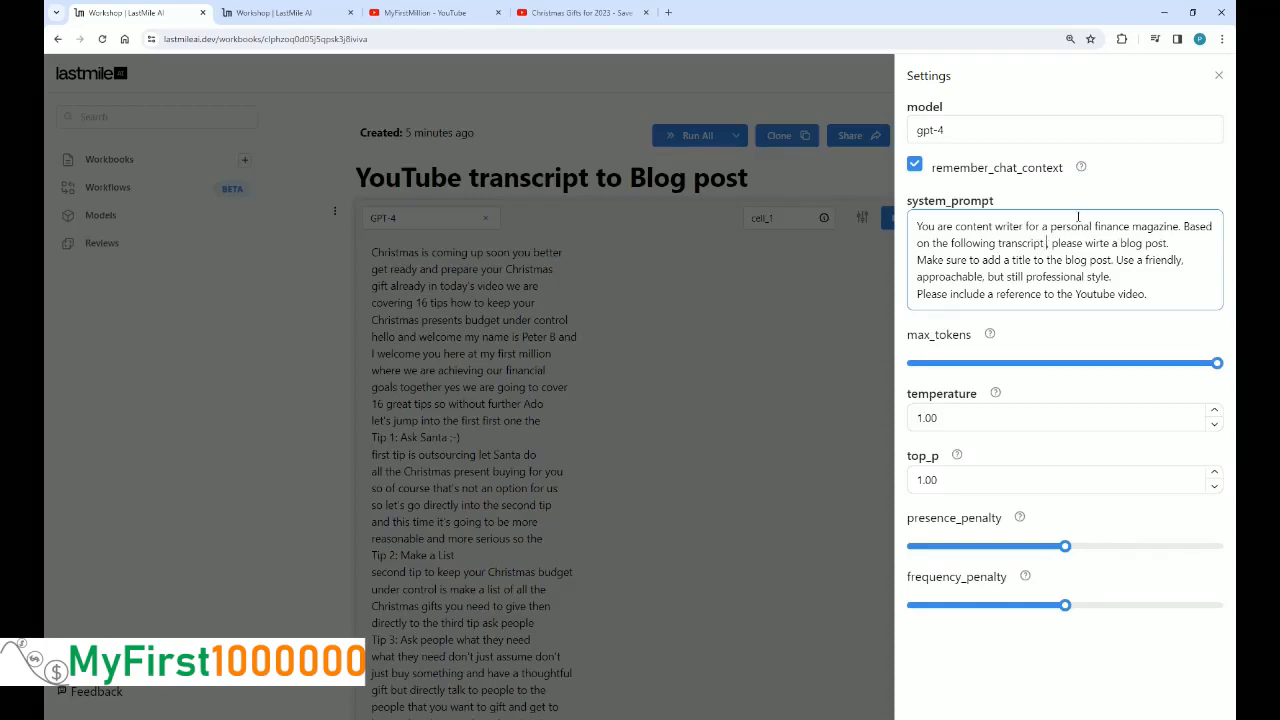
type(" from one")
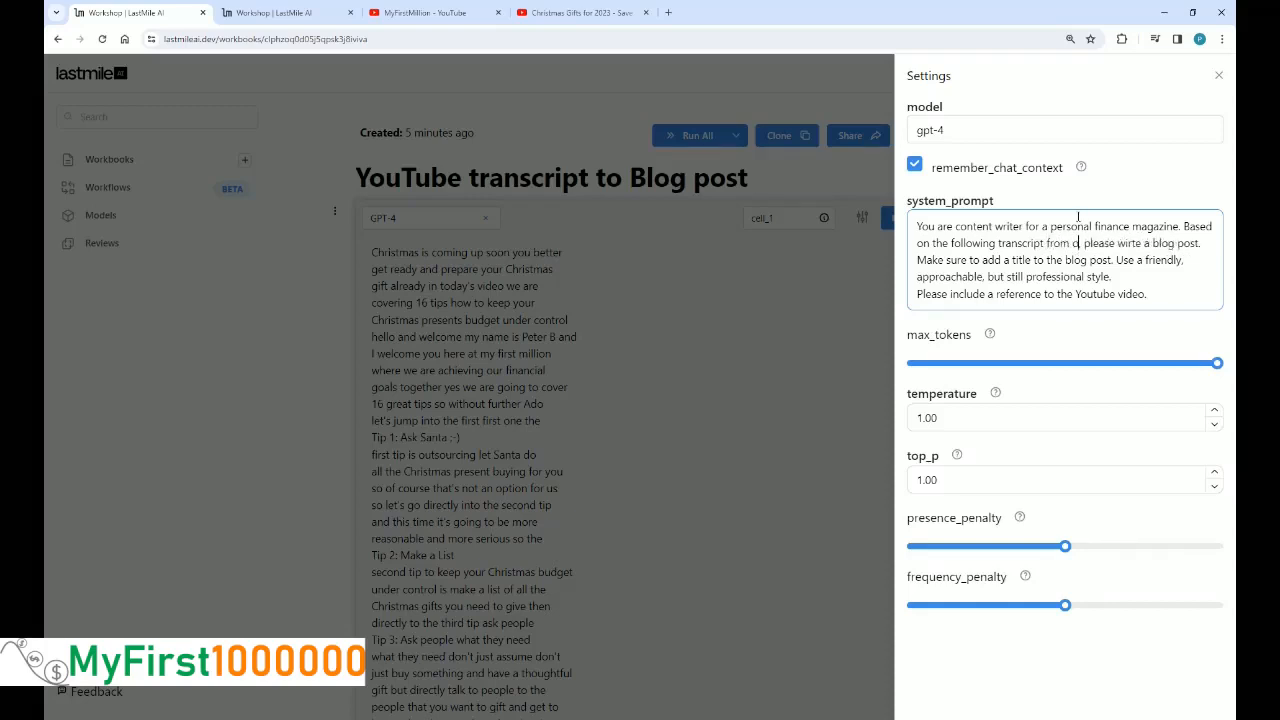
type(" of your")
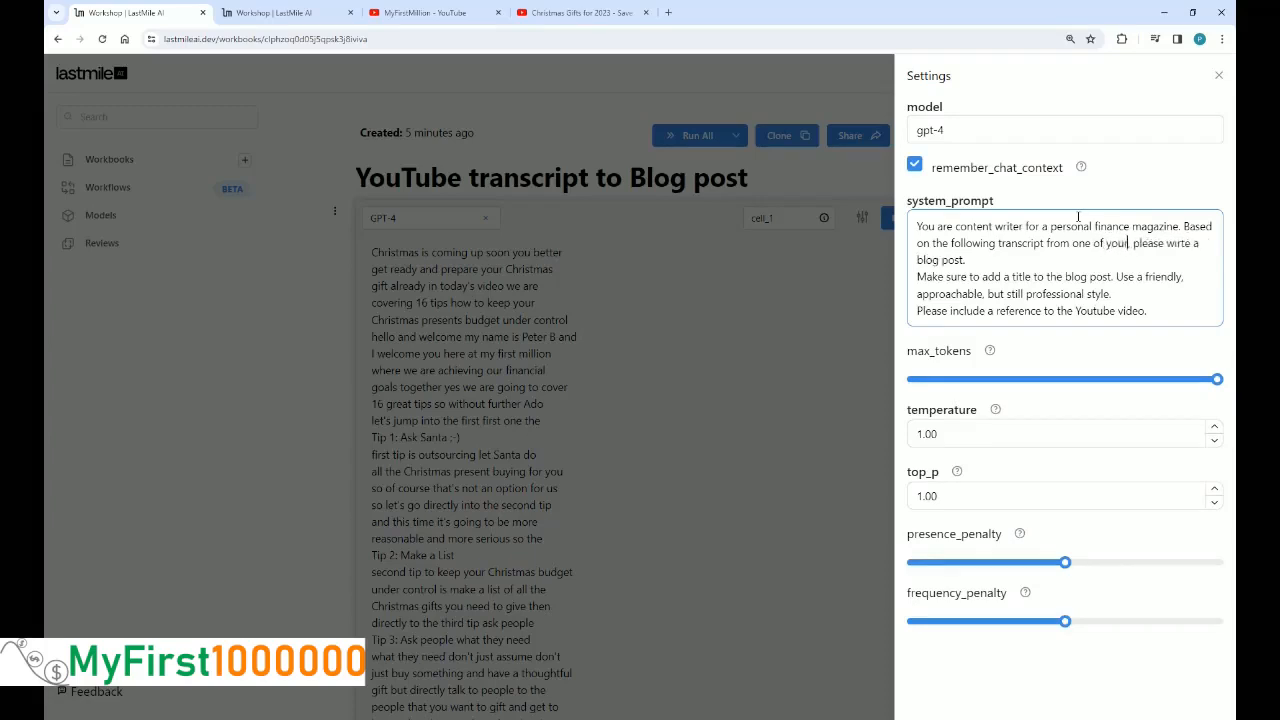
type(" YouTube videos")
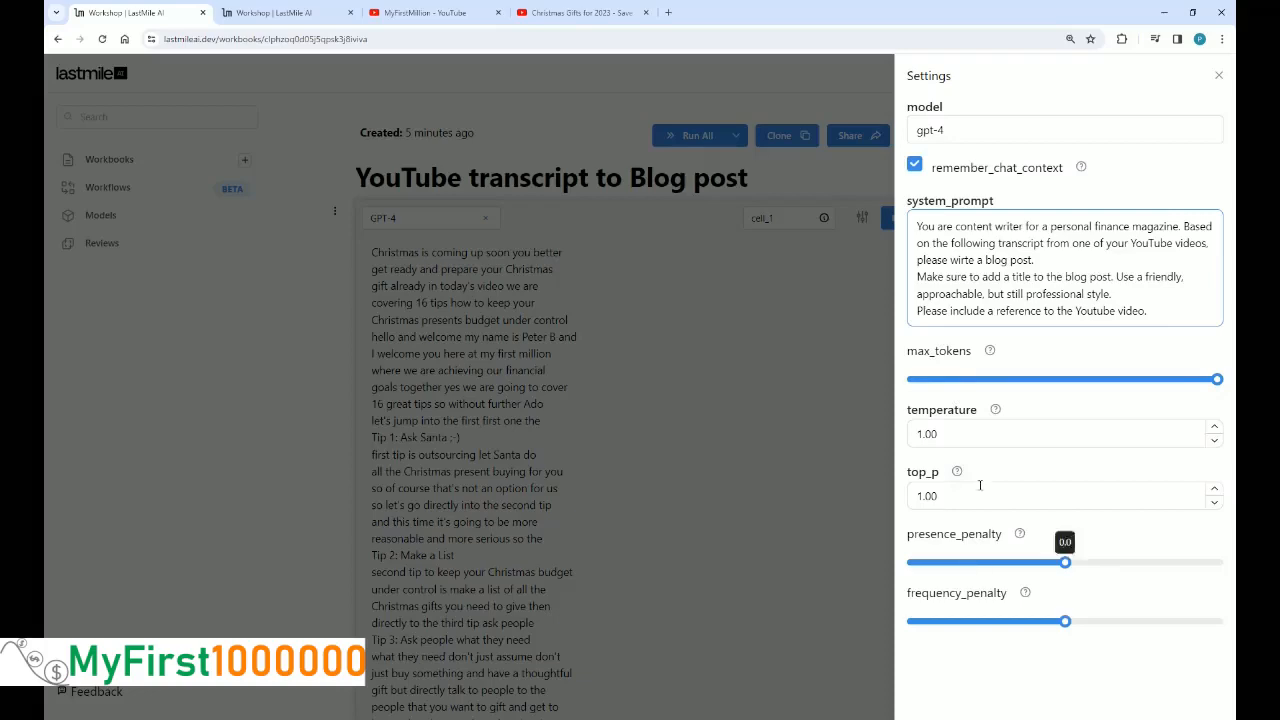
left_click(786, 375)
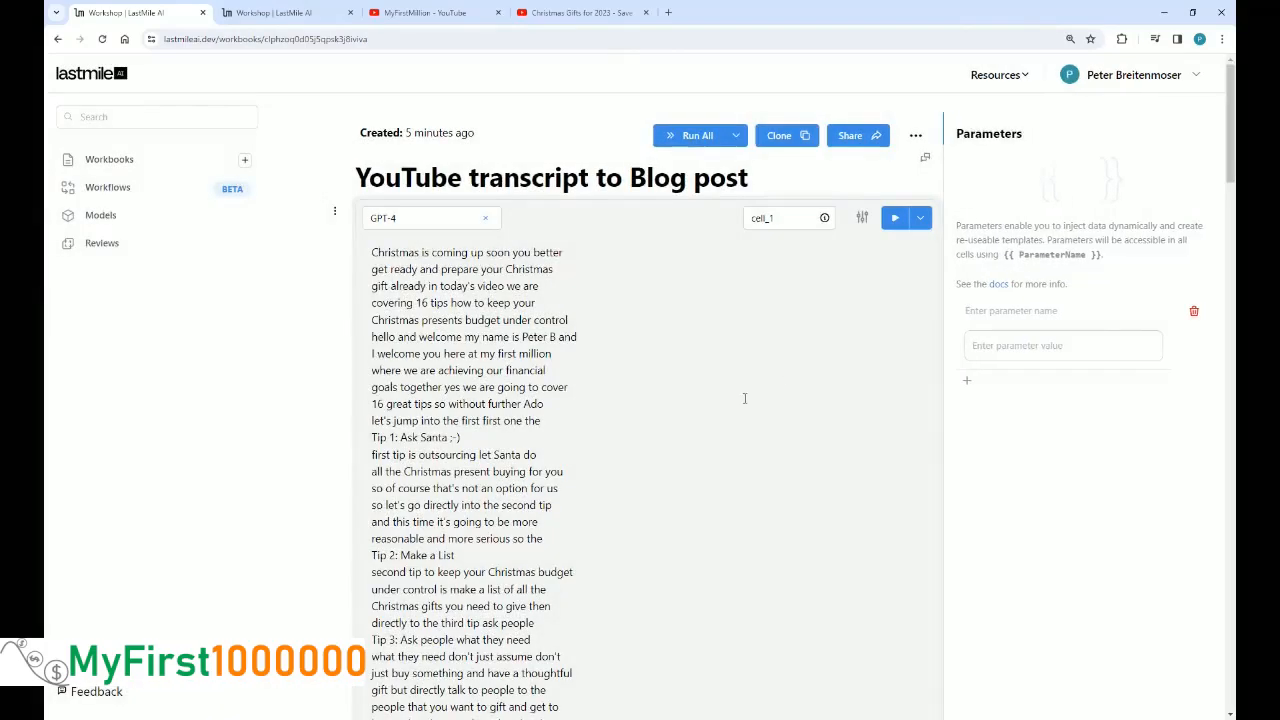
Run the first cell to generate the blog post from the pasted transcript
scroll(751, 366, "down", 1)
scroll(751, 366, "up", 1)
left_click(896, 222)
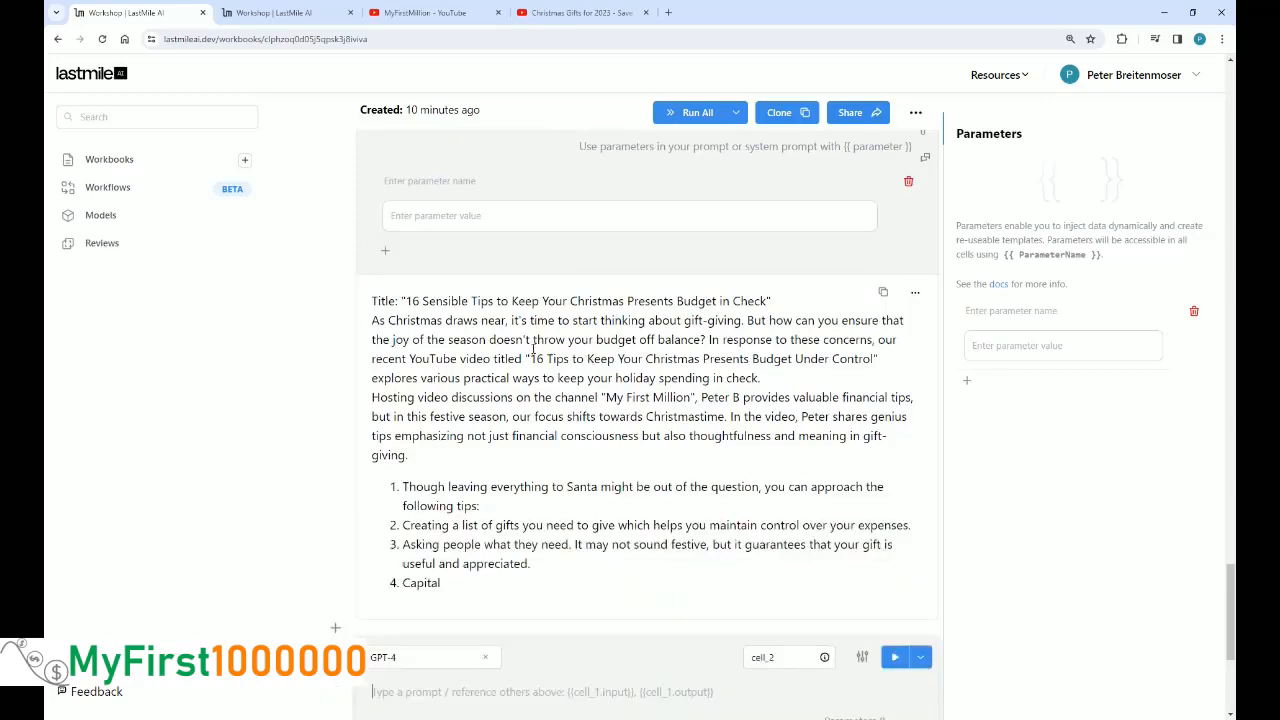
Read through the generated blog post, from its title and numbered tips to the closing reference to the video
left_click_drag(378, 301, 652, 302)
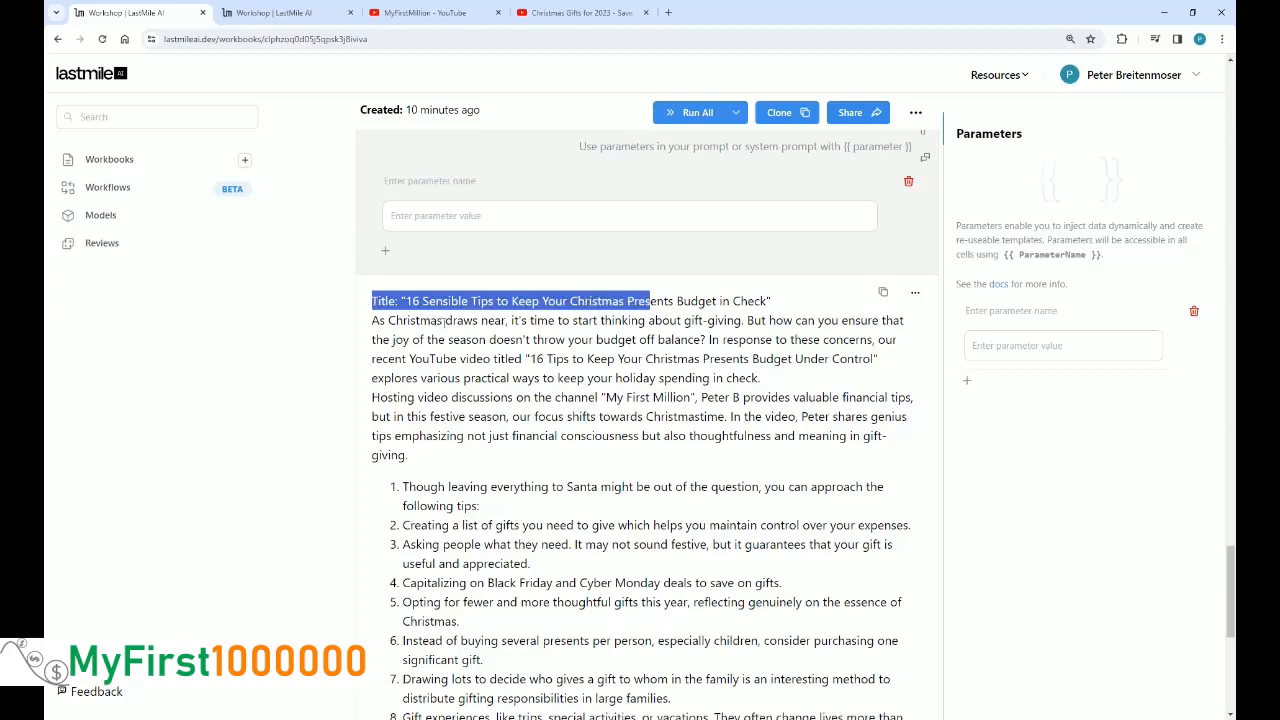
scroll(487, 363, "down", 1)
scroll(487, 363, "down", 2)
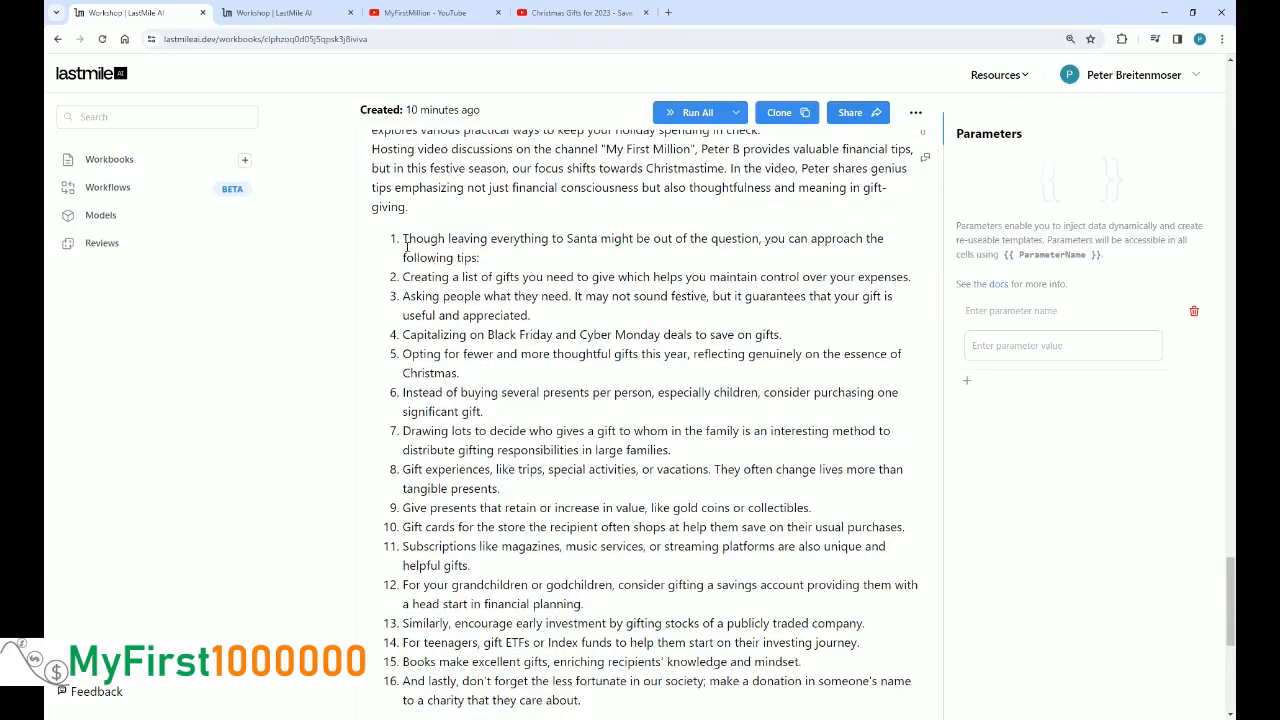
scroll(428, 244, "down", 1)
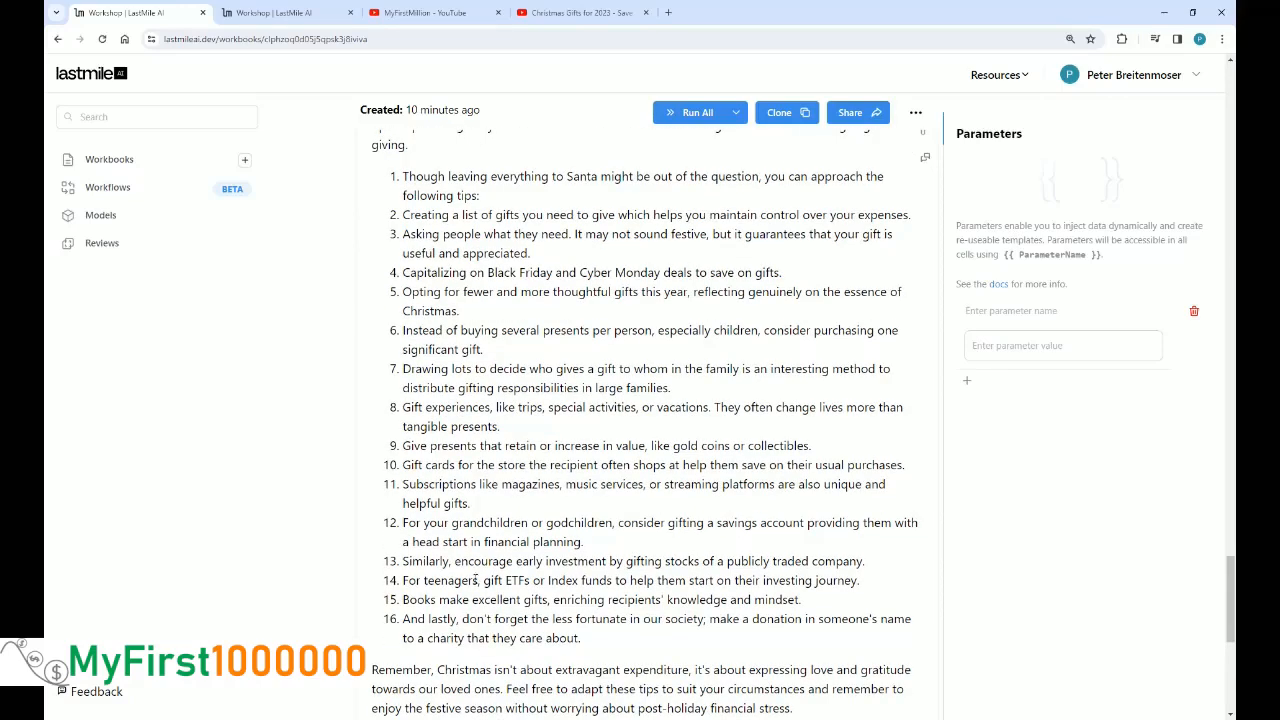
scroll(482, 568, "down", 2)
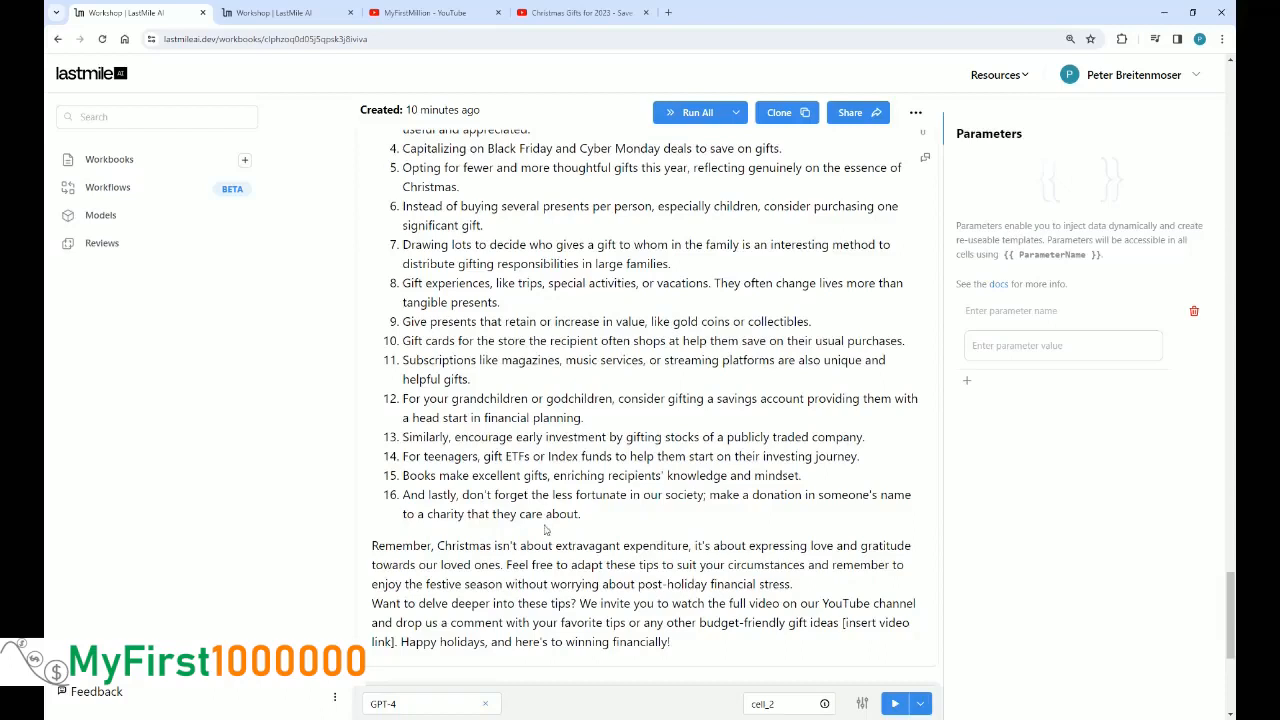
left_click_drag(748, 622, 447, 641)
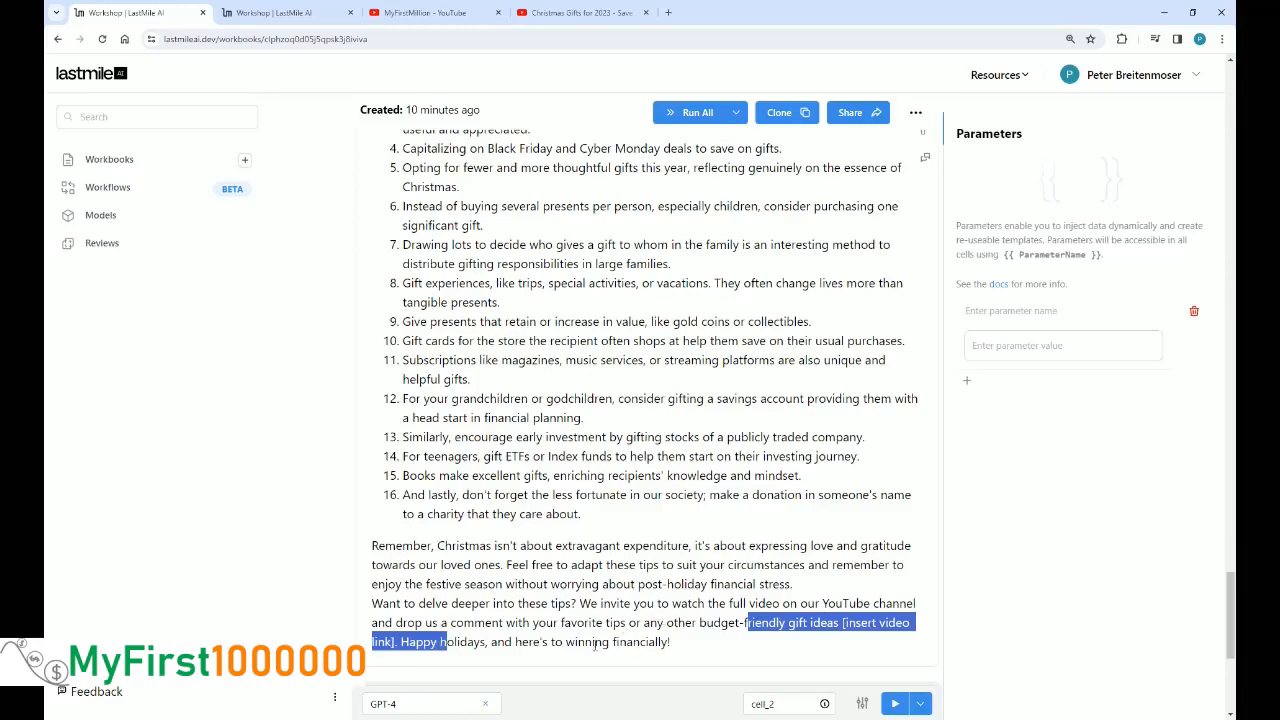
left_click(592, 643)
scroll(636, 535, "up", 4)
scroll(634, 533, "up", 1)
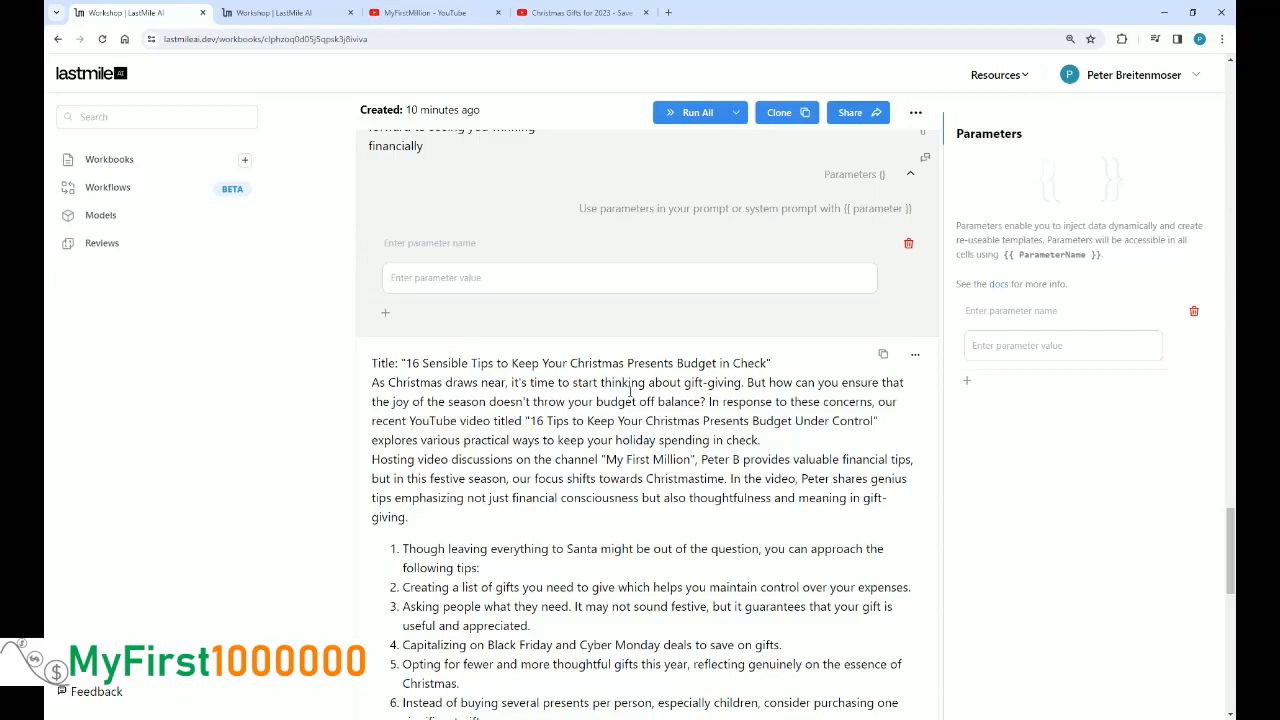
scroll(645, 401, "down", 7)
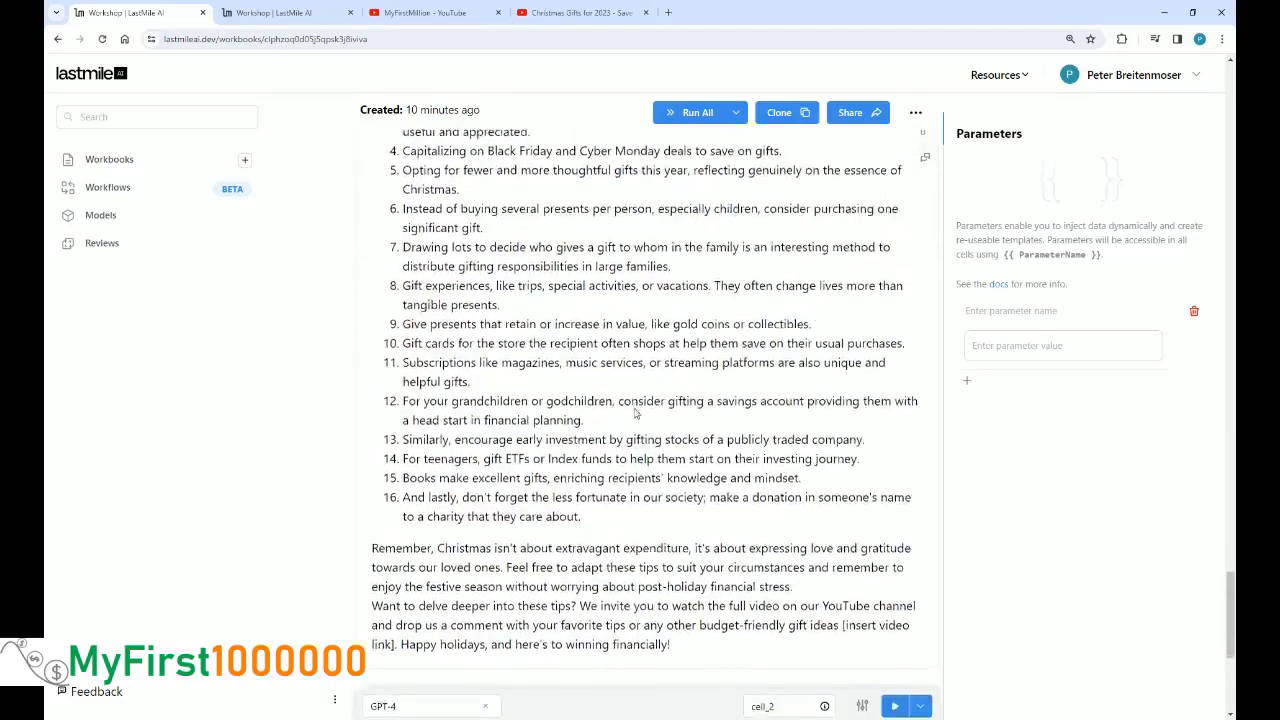
Check the name of the first cell above the transcript and review the output belonging to it
scroll(640, 400, "up", 12)
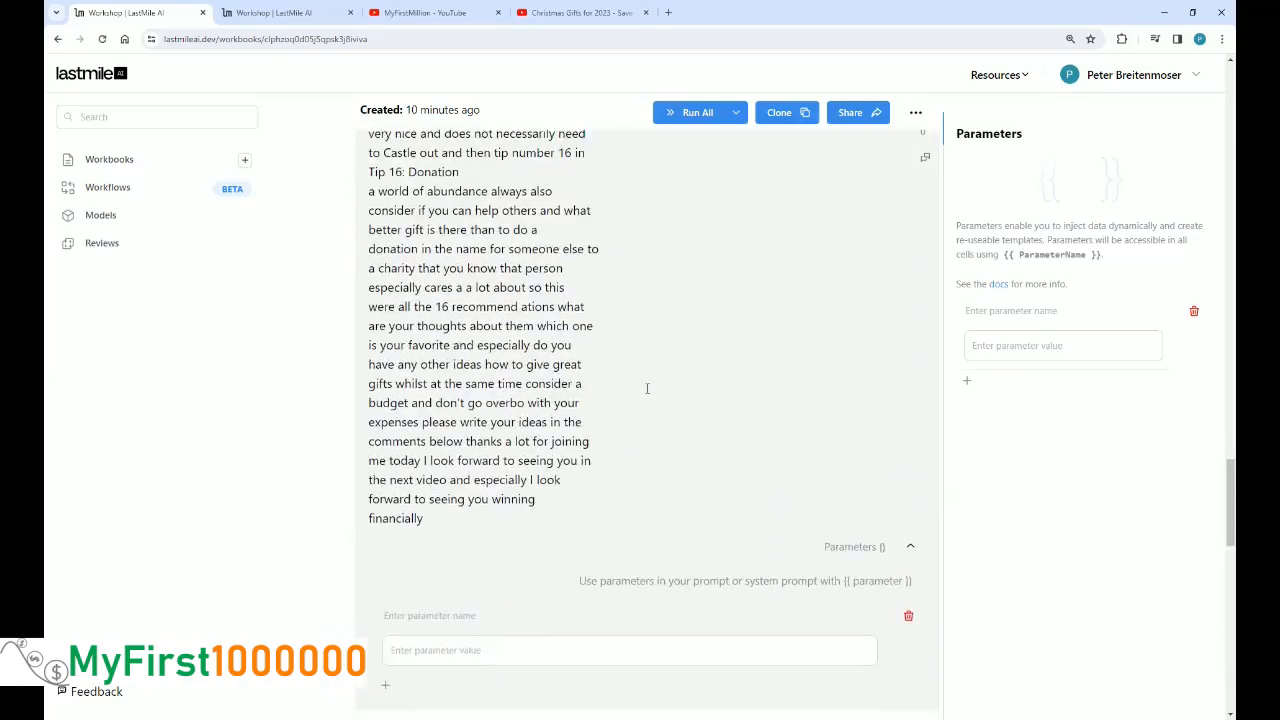
scroll(646, 395, "up", 15)
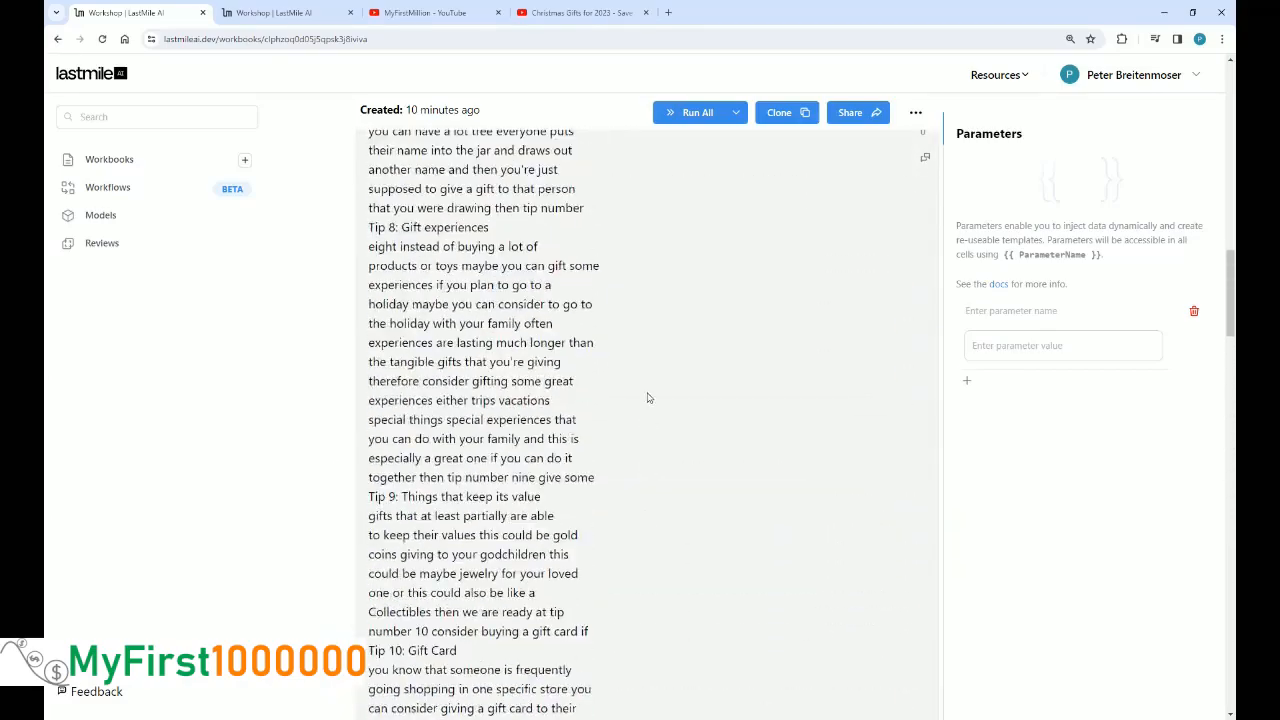
scroll(648, 398, "up", 10)
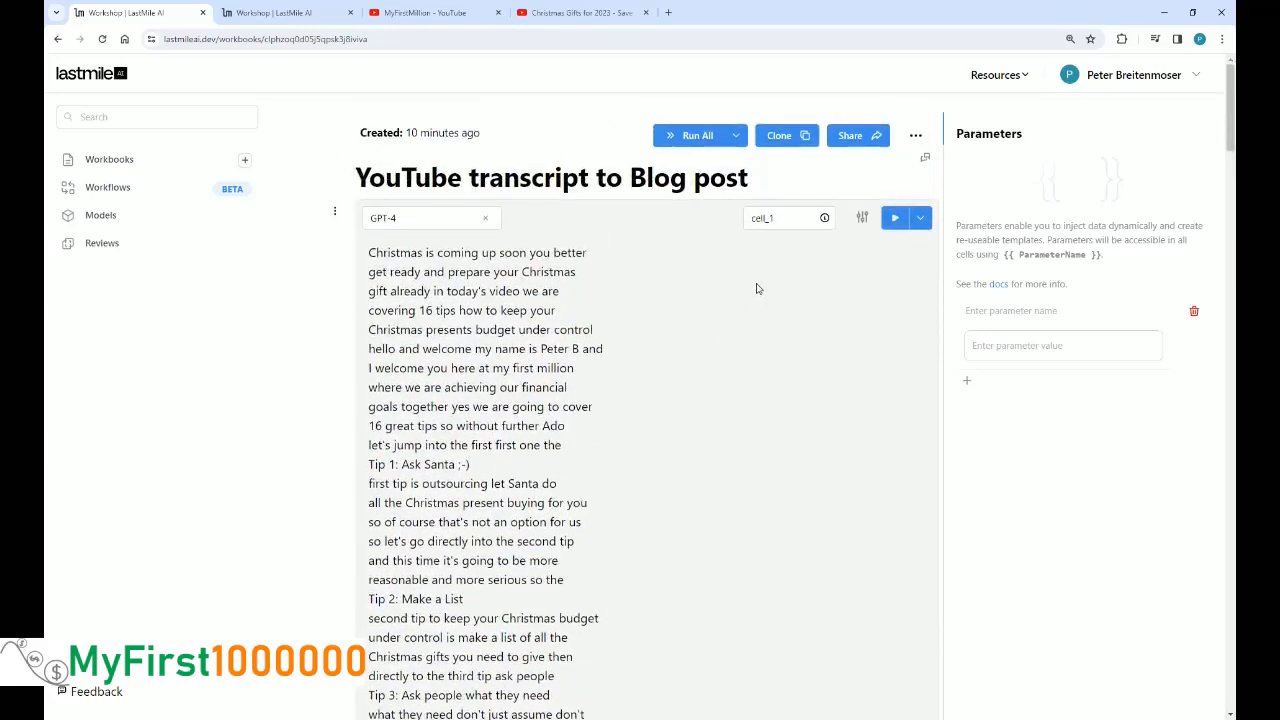
left_click(775, 217)
double_click(775, 217)
scroll(754, 291, "down", 20)
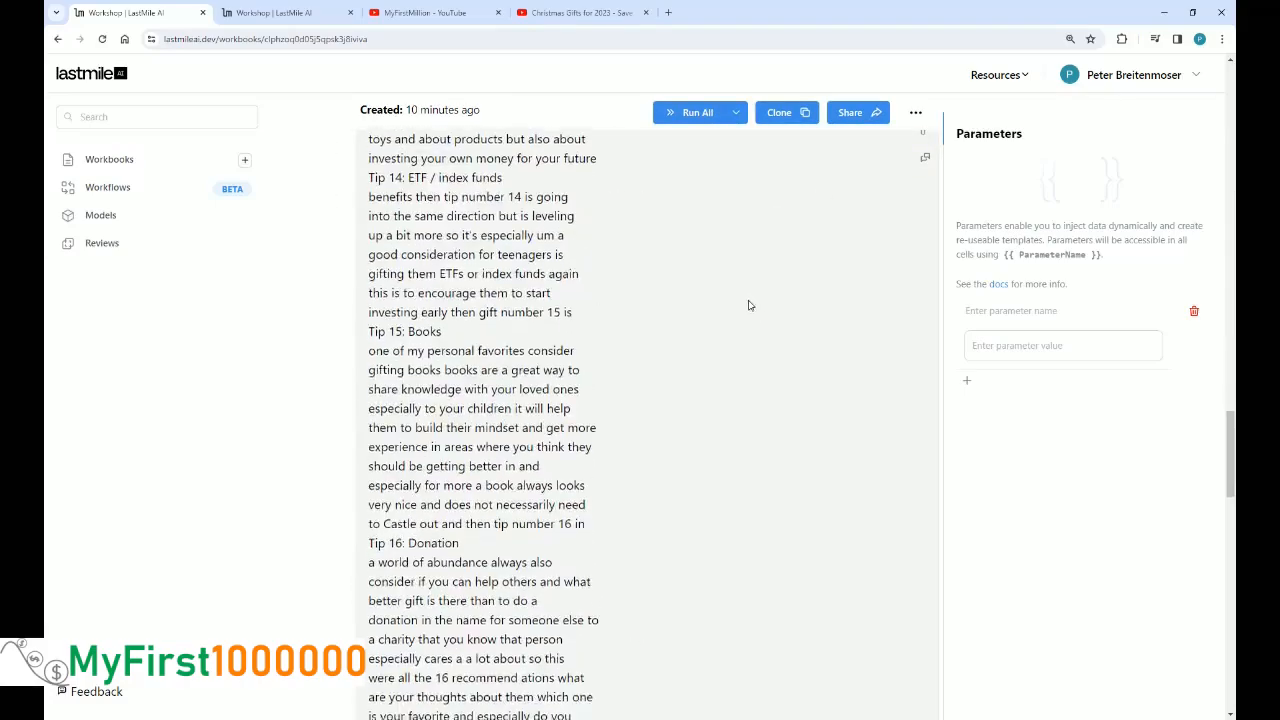
scroll(748, 305, "down", 10)
left_click_drag(511, 178, 567, 507)
scroll(383, 443, "down", 4)
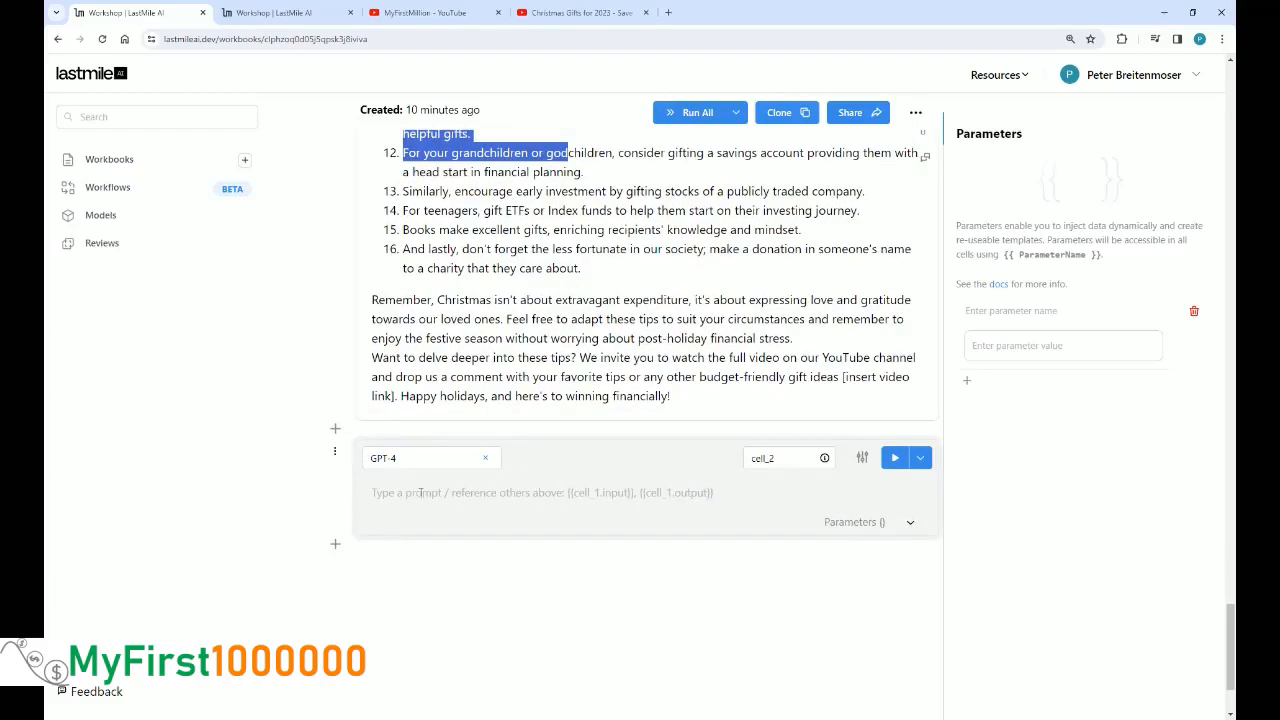
Enter "cell_1.output" as the prompt of the second GPT-4 cell to reference the generated blog post
left_click(381, 502)
type("cell_1")
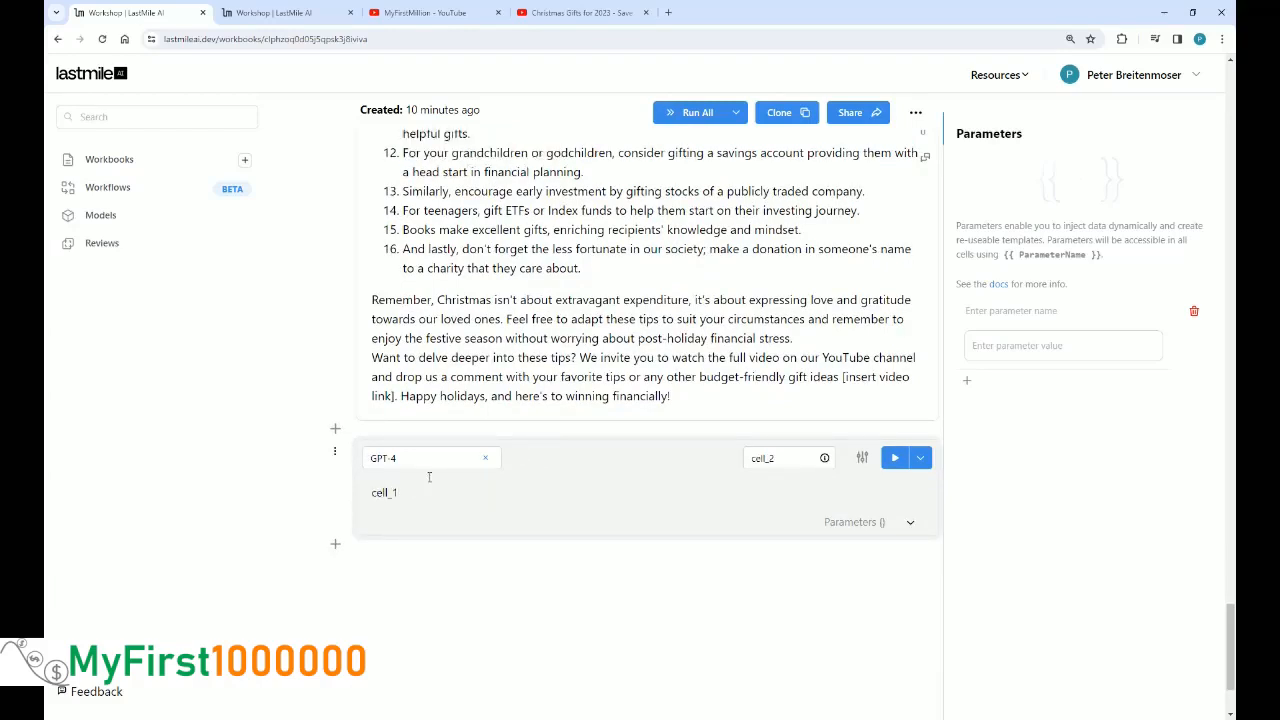
type(".")
type("outp")
key("BackSpace")
type("put")
left_click_drag(375, 492, 434, 505)
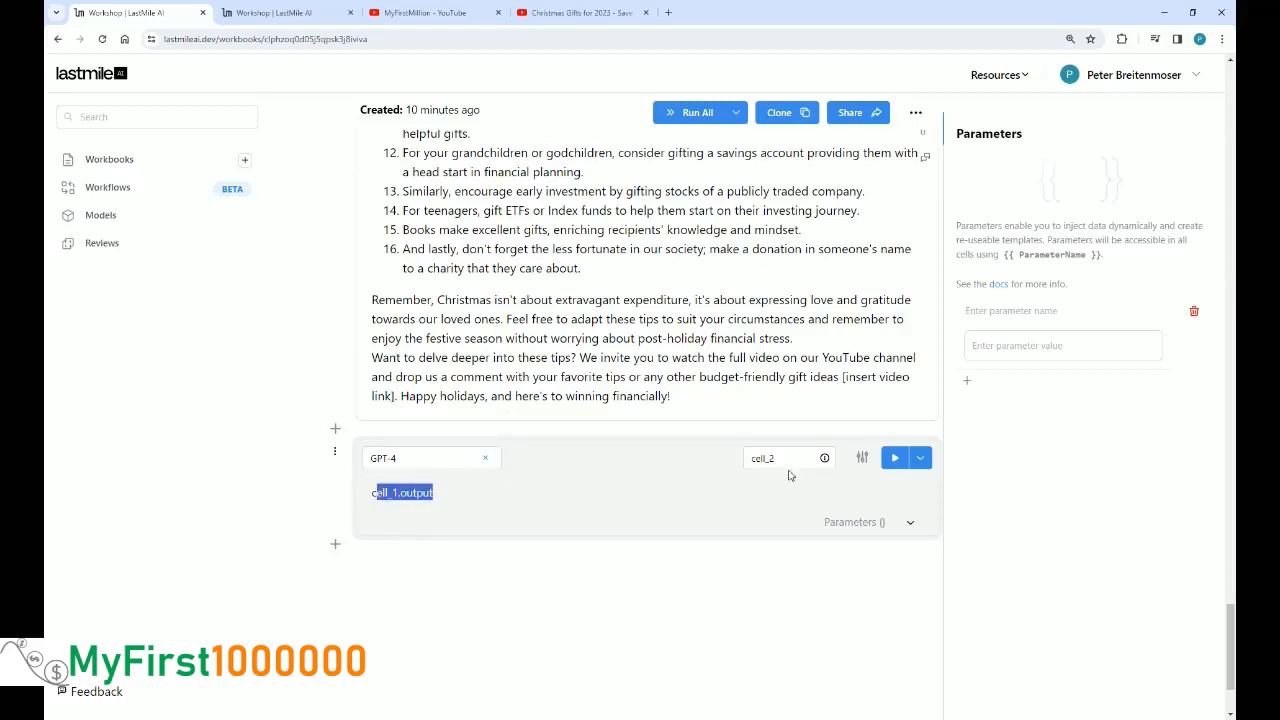
scroll(557, 287, "up", 4)
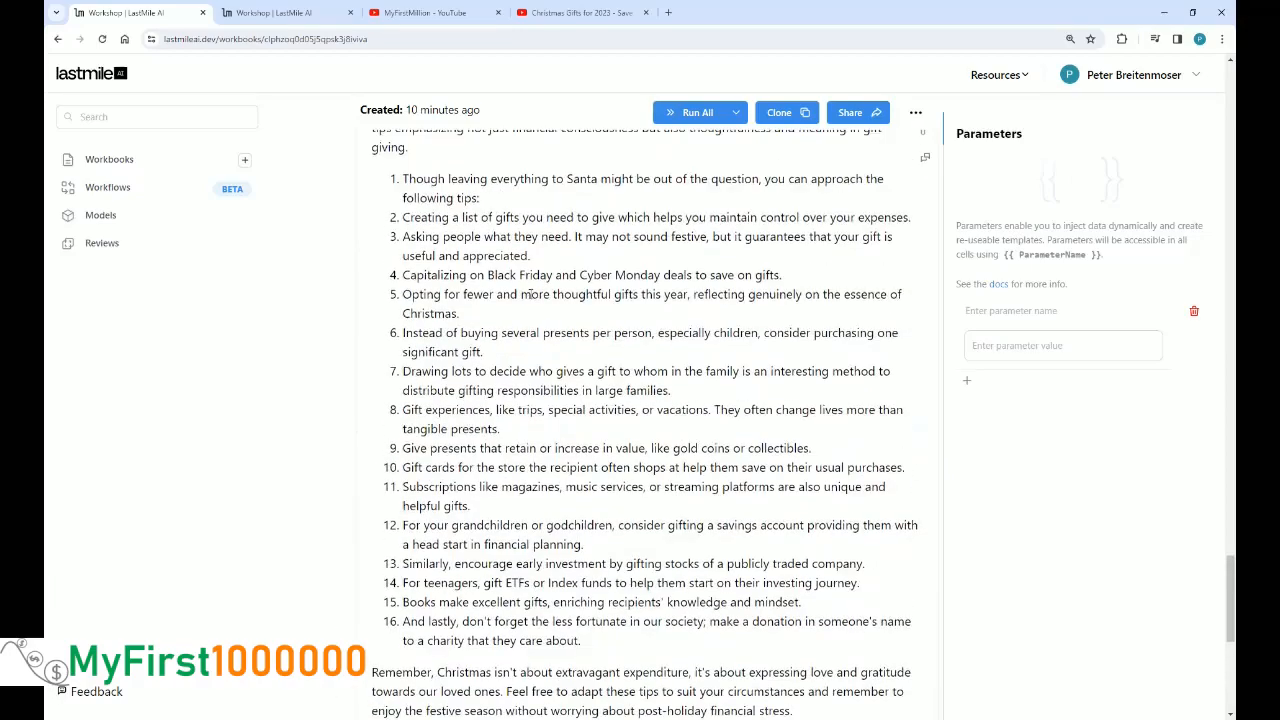
Replace the transcript-based writing instruction in the second cell's system prompt with "Translate the following blog post to German."
scroll(487, 261, "down", 2)
left_click_drag(480, 266, 500, 625)
scroll(500, 625, "down", 3)
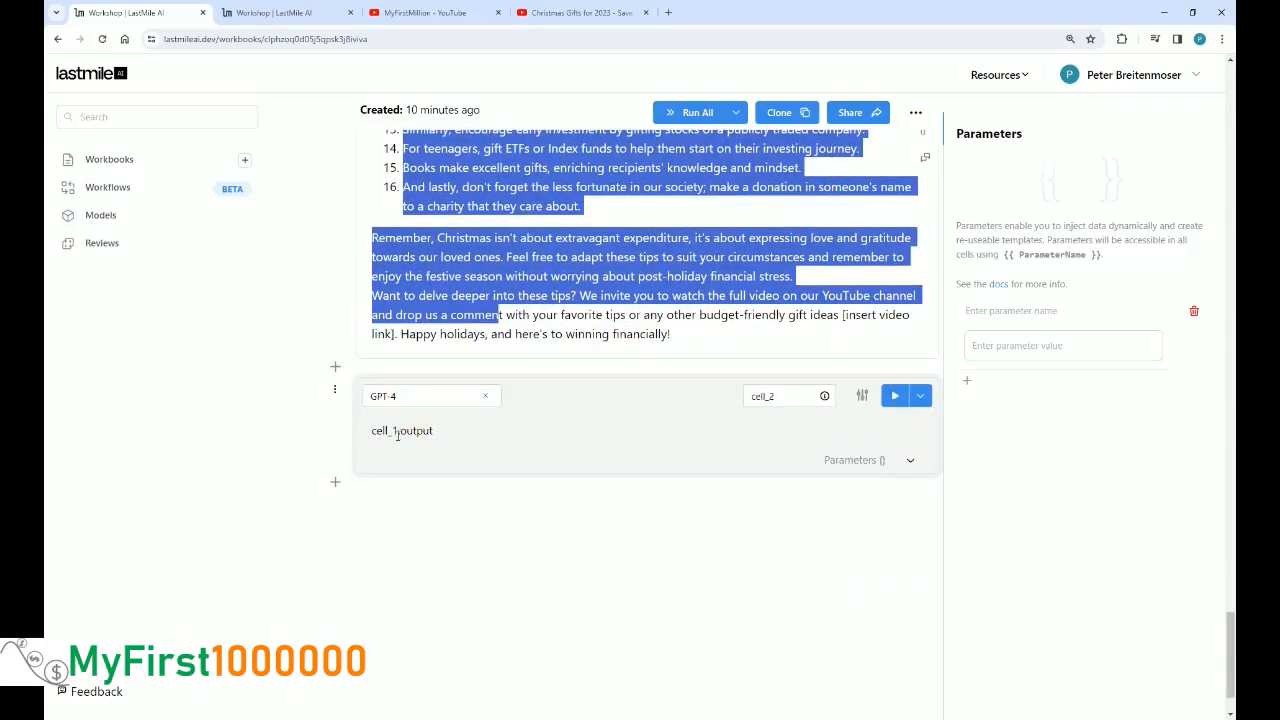
left_click(862, 396)
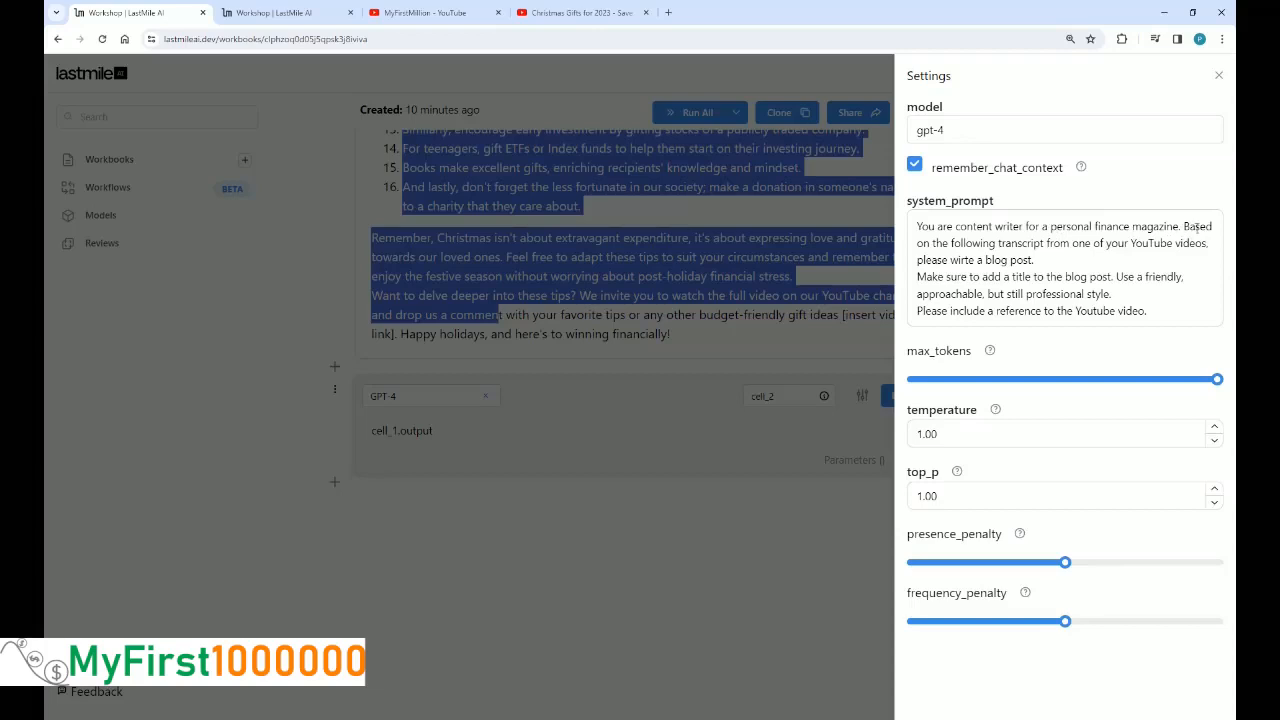
left_click(1184, 228)
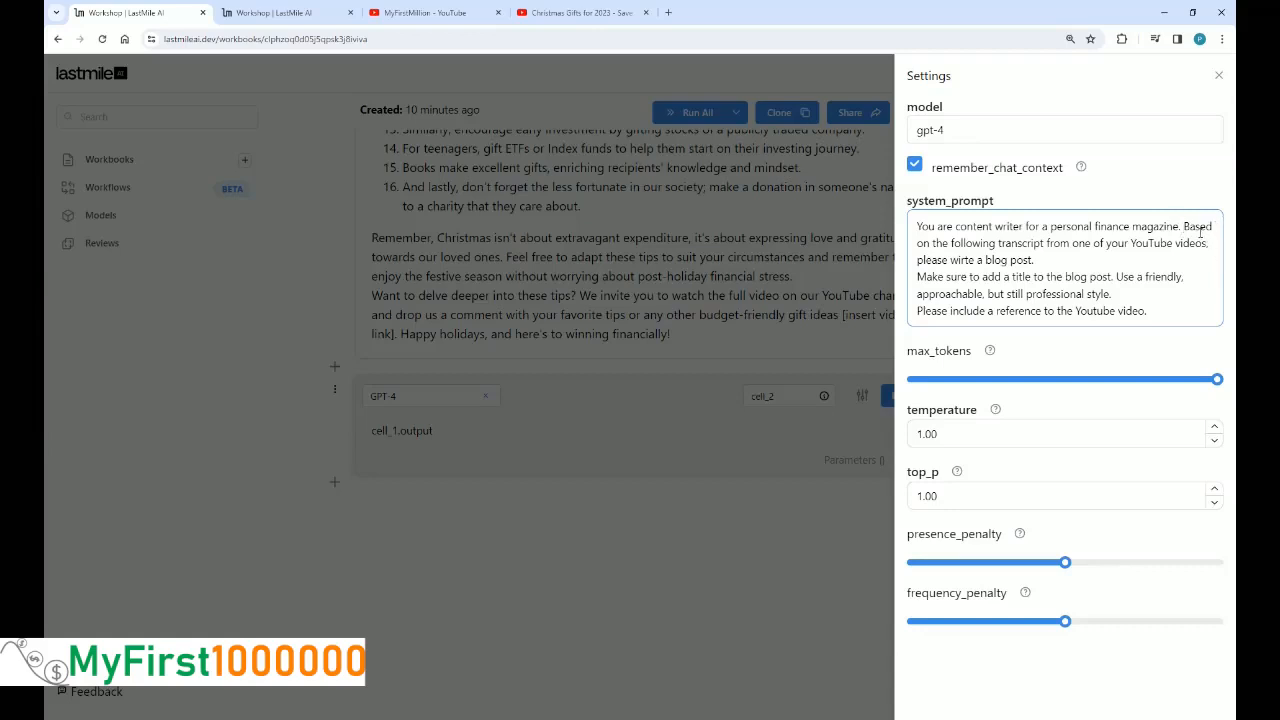
left_click(1184, 226)
left_click(1185, 222)
key("Return")
type("Translate the following")
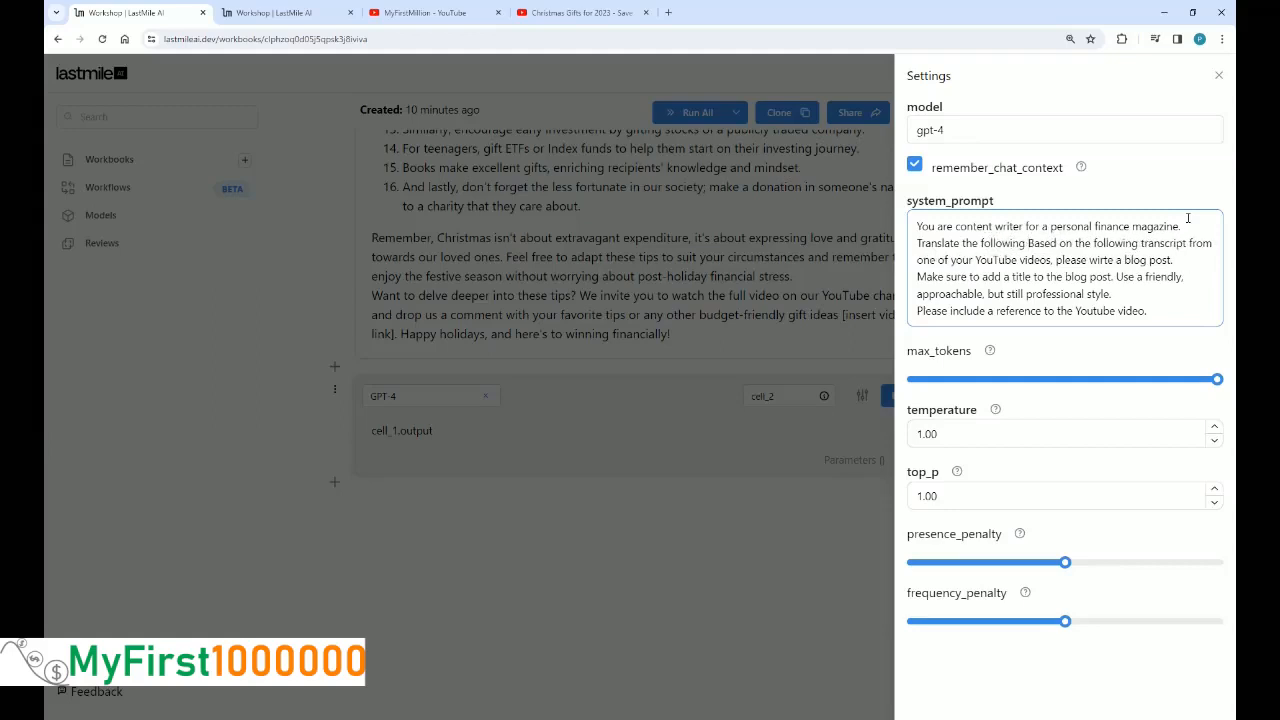
key("shift+Down")
key("shift+Right")
key("shift+Right")
key("shift+Right")
key("shift+Right")
key("shift+Right")
key("shift+Right")
key("shift+Right")
key("shift+Right")
key("shift+Right")
key("shift+Right")
key("shift+Right")
key("shift+Right")
key("shift+Right")
key("shift+Right")
key("shift+Right")
key("shift+Right")
key("shift+Right")
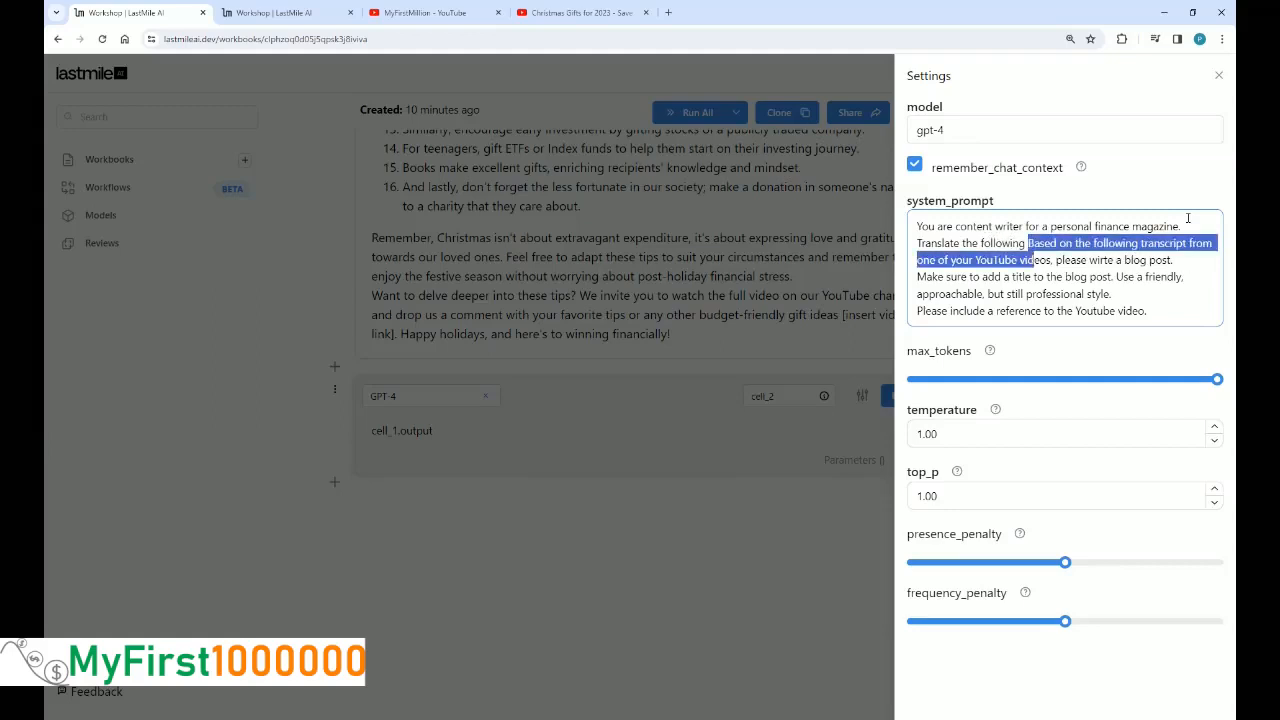
key("shift+Right")
key("shift+Right")
key("shift+Right")
key("shift+Right")
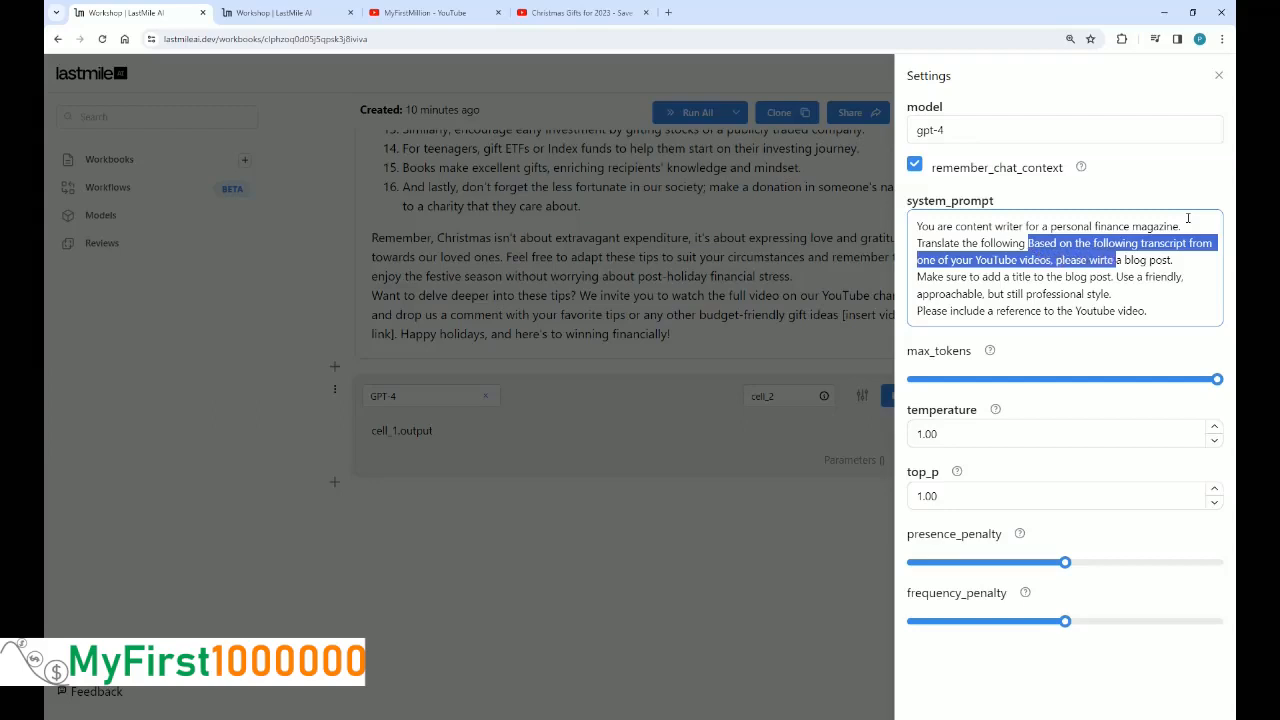
key("BackSpace")
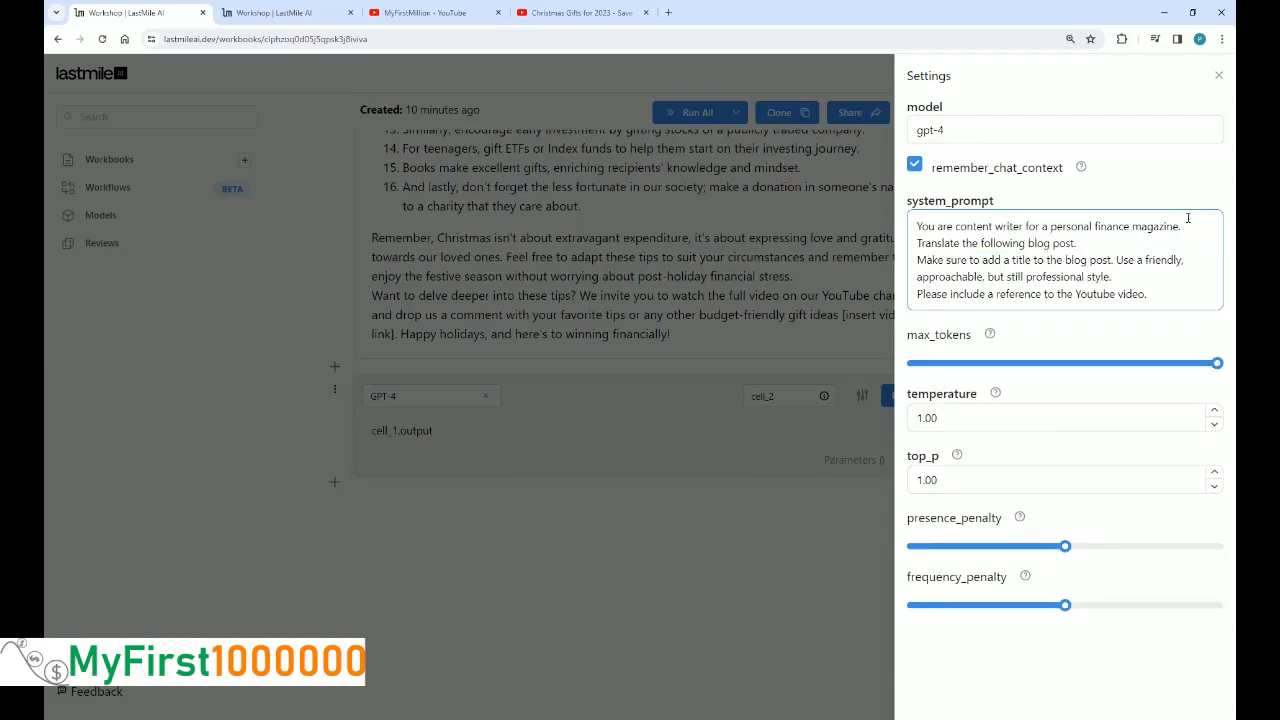
key("End")
key("BackSpace")
type("to German.")
Delete the sentence asking for a blog post title from the second cell's system prompt
key("Left")
key("Left")
key("Left")
key("Left")
key("Left")
key("Left")
key("shift+End")
key("shift+Left")
key("shift+Left")
key("shift+Left")
key("shift+Left")
key("shift+Left")
key("shift+Left")
key("shift+Left")
key("shift+Left")
key("shift+Left")
key("shift+Left")
key("shift+Left")
key("shift+Left")
key("shift+Left")
key("shift+Left")
key("BackSpace")
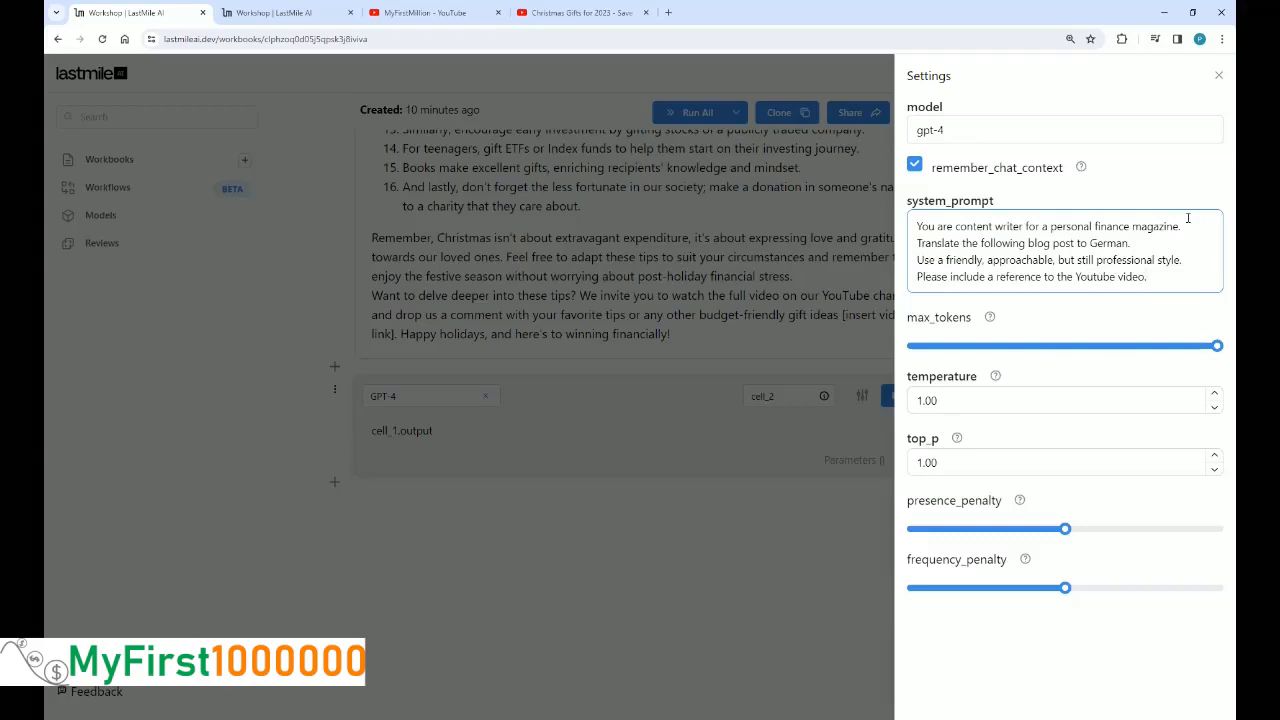
Delete the sentence "Please include a reference to the Youtube video." from the second cell's system prompt
key("shift+Left")
key("shift+Left")
key("shift+Left")
key("shift+Left")
key("shift+Left")
key("shift+Left")
key("shift+Left")
key("shift+Left")
key("shift+Left")
key("shift+Left")
key("shift+Left")
key("shift+Left")
key("shift+Left")
key("shift+Left")
key("shift+Left")
key("shift+Left")
key("shift+Left")
key("shift+Left")
key("shift+Left")
key("shift+Left")
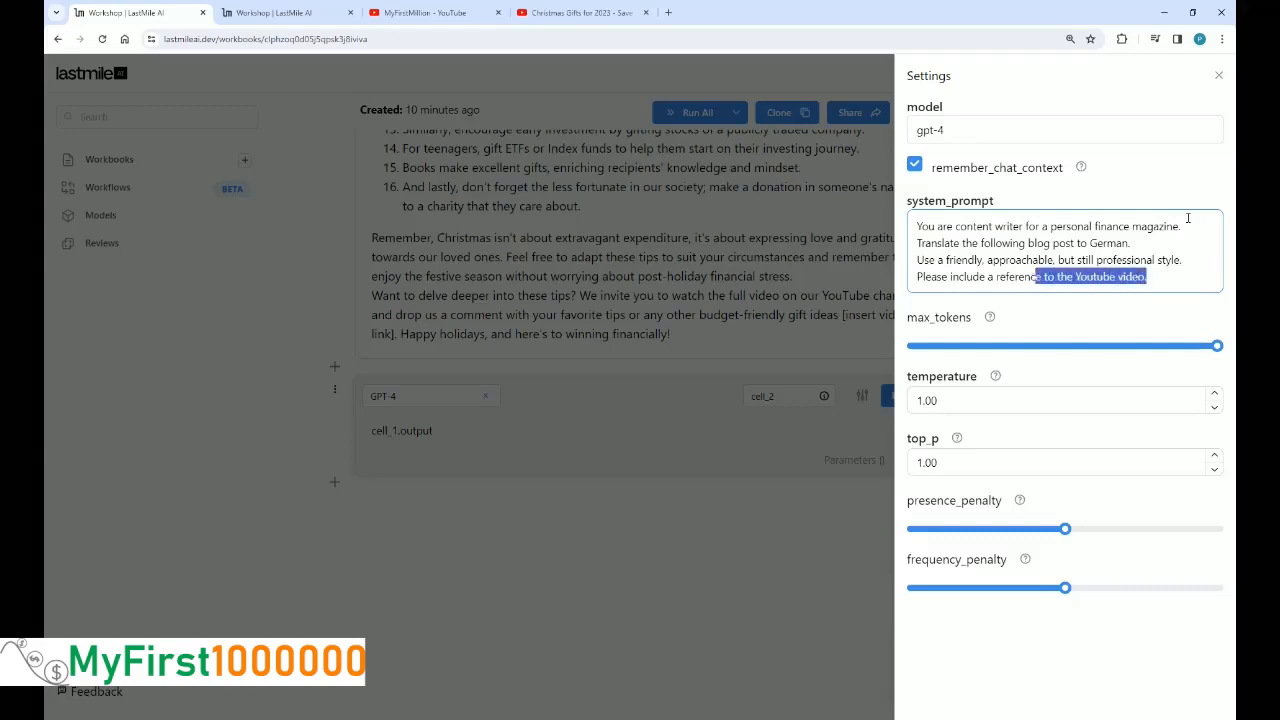
key("shift+Left")
key("shift+Left")
key("shift+Left")
key("shift+Left")
key("shift+Left")
key("shift+Left")
key("shift+Left")
key("shift+Left")
key("shift+Left")
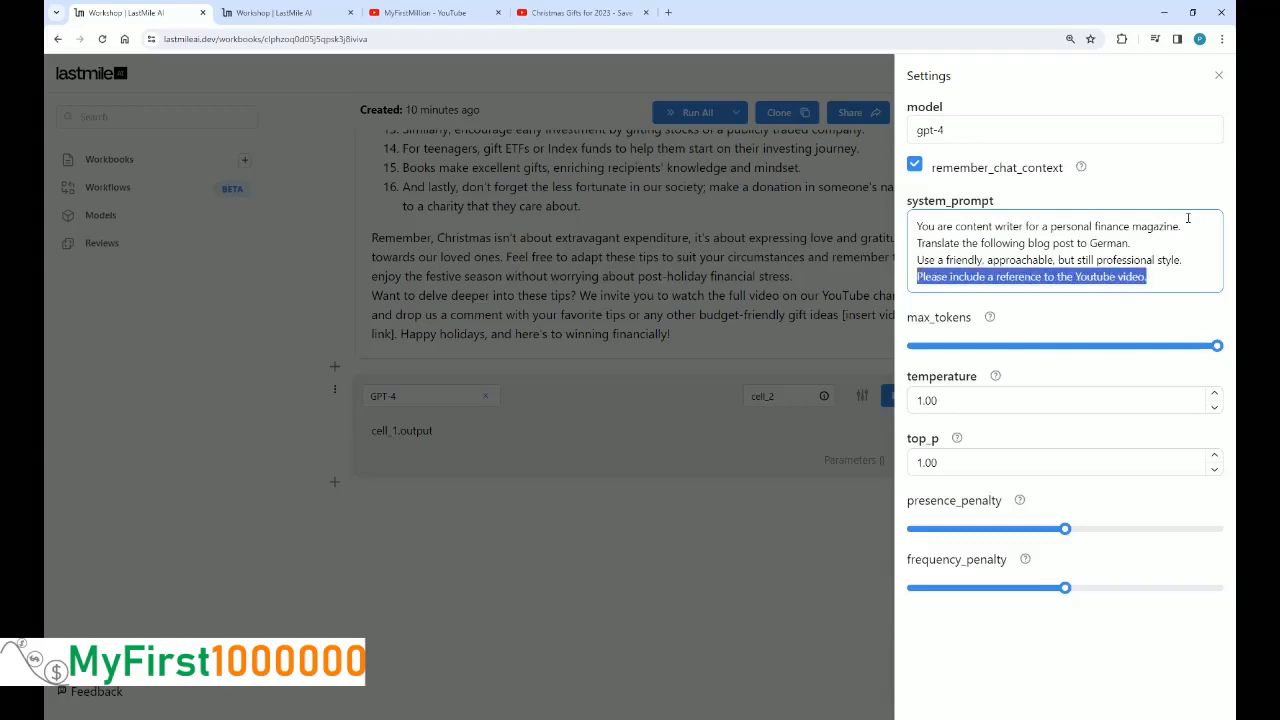
key("BackSpace")
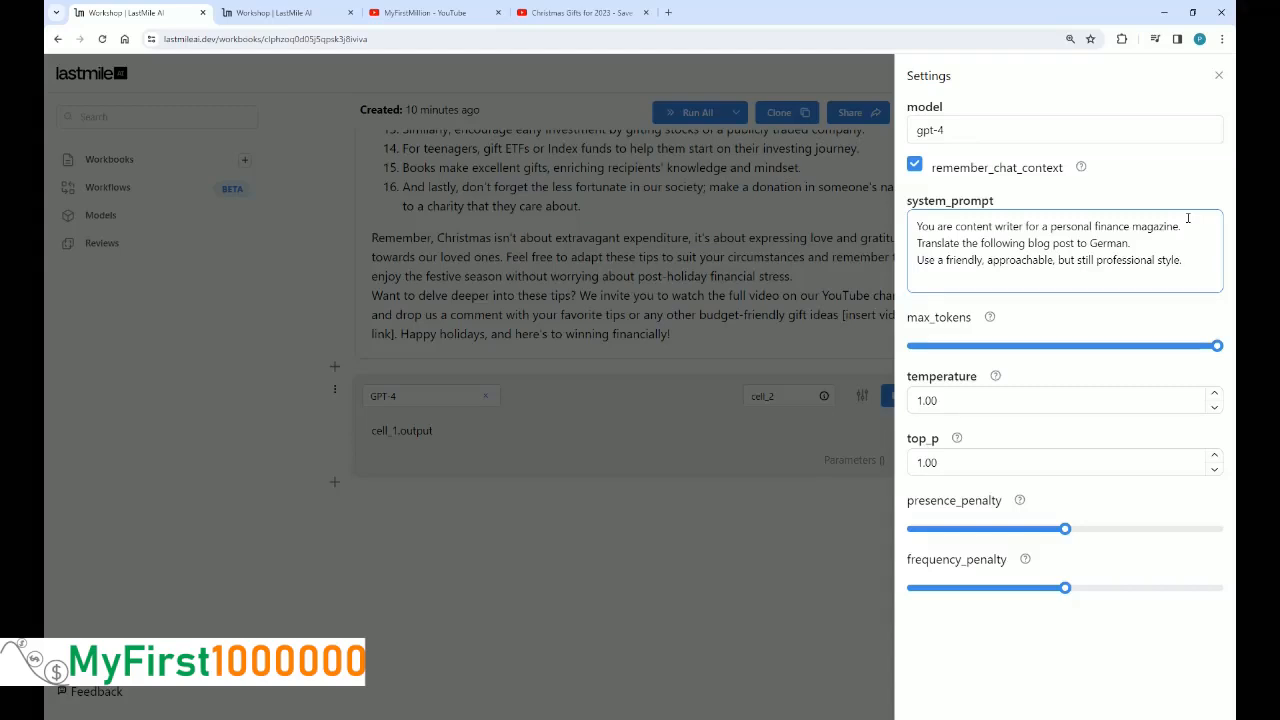
Add "Use informal language for the translation ("du" instead "sie")" as the system prompt's last line and close the cell settings
type("Use informal language for the translation")
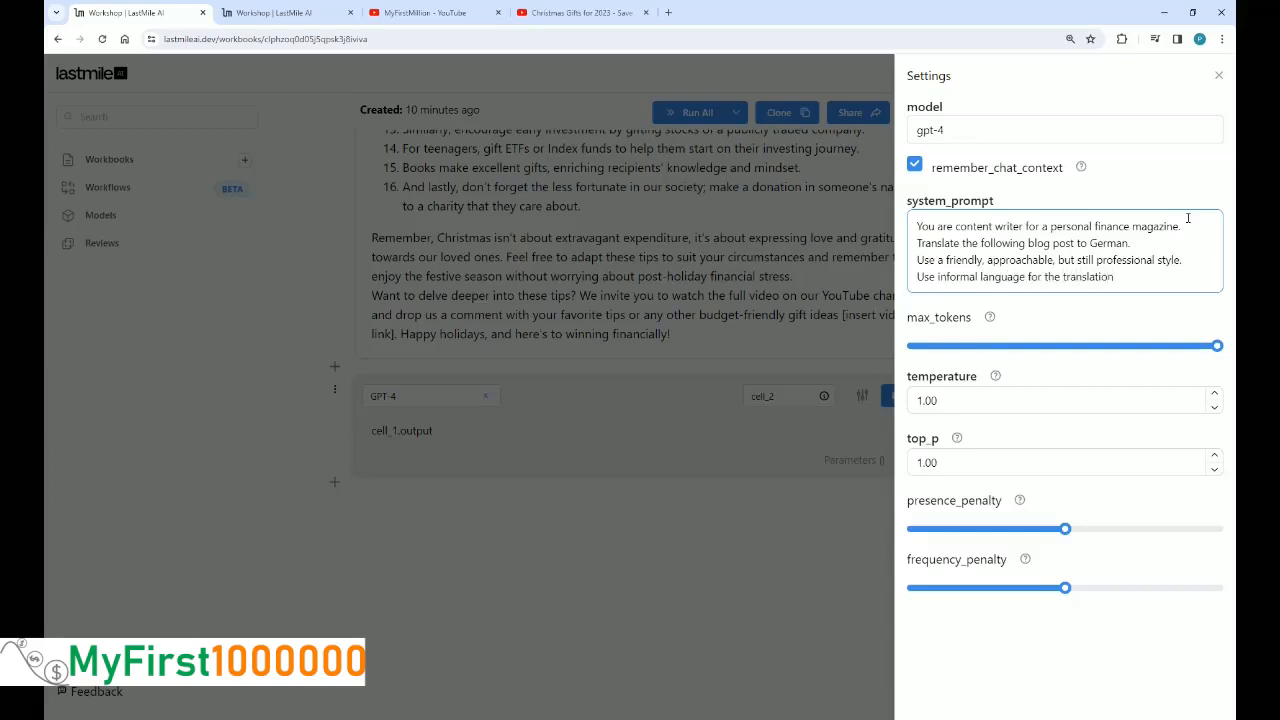
type(" (\"du\" instead \"sie\"")
key("Return")
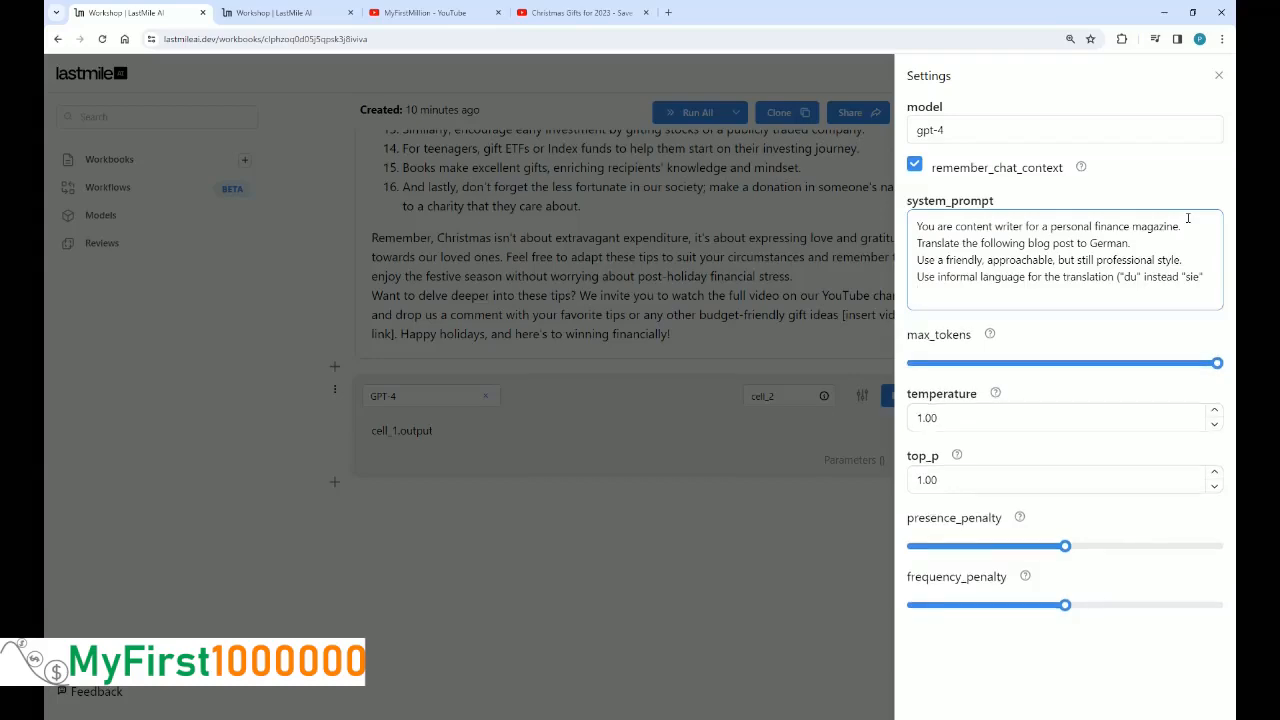
key("BackSpace")
type(")")
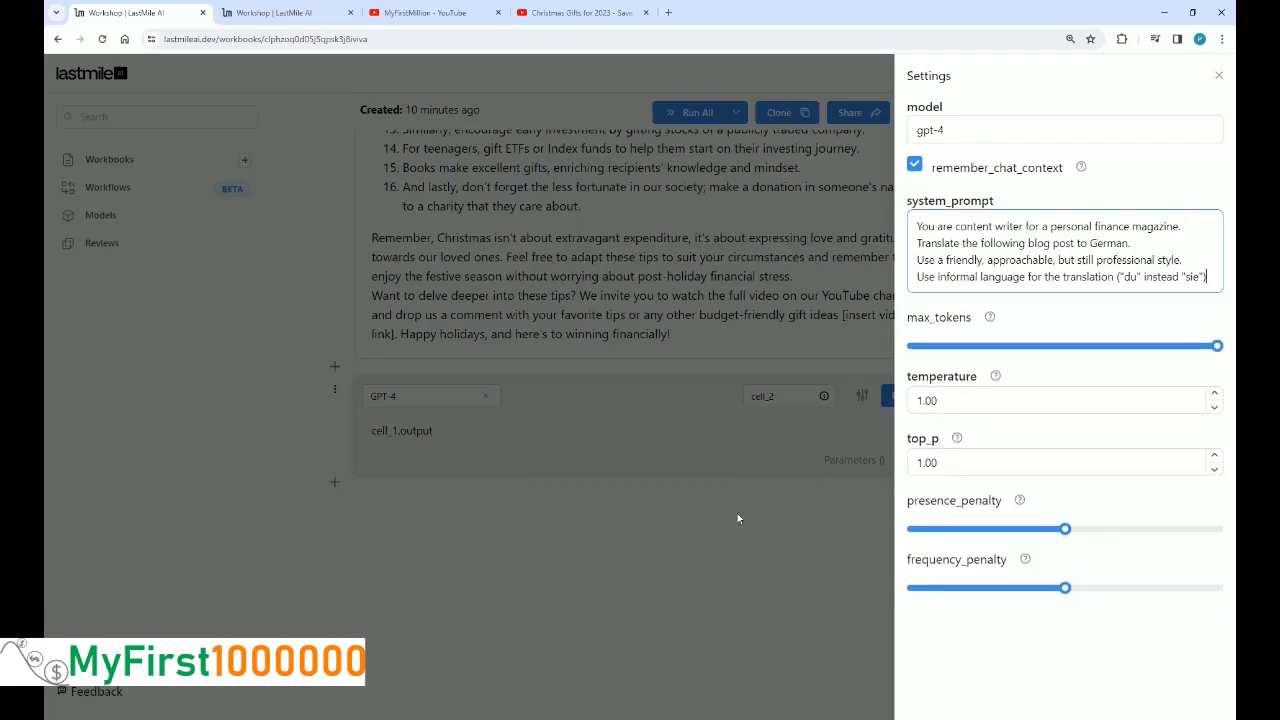
left_click(802, 548)
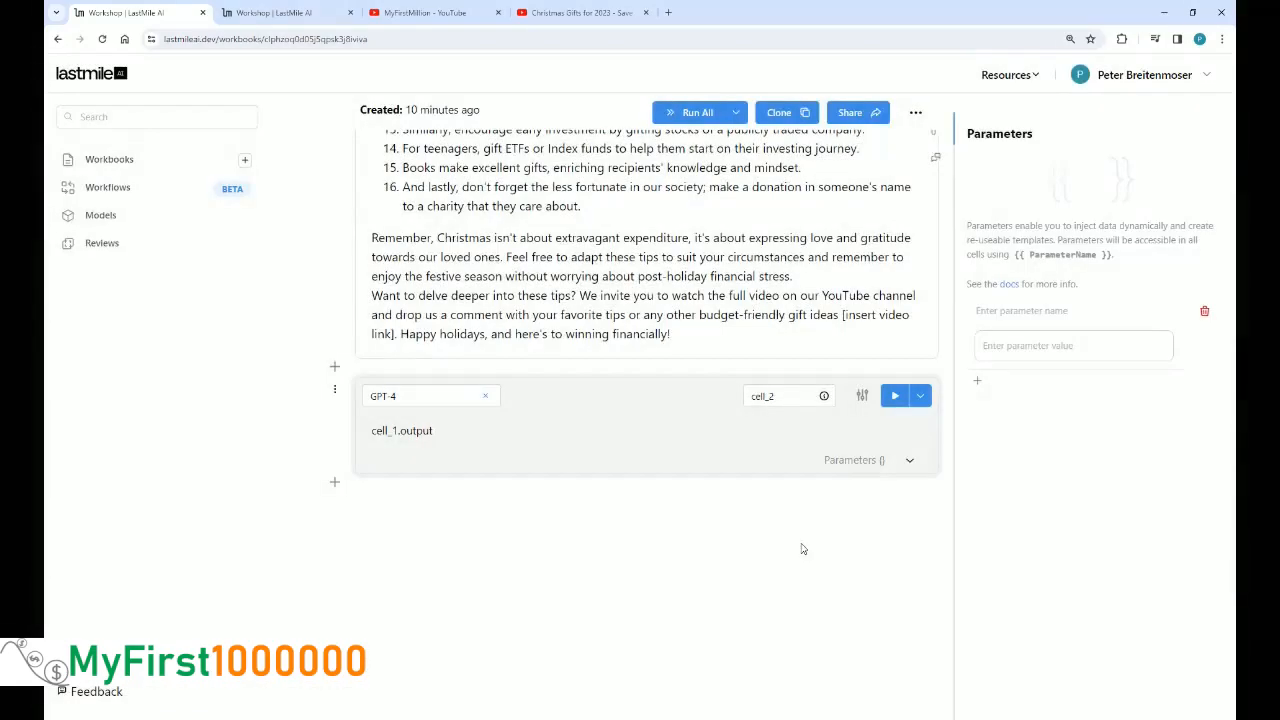
Run the second cell to generate the German translation of the blog post
left_click(895, 398)
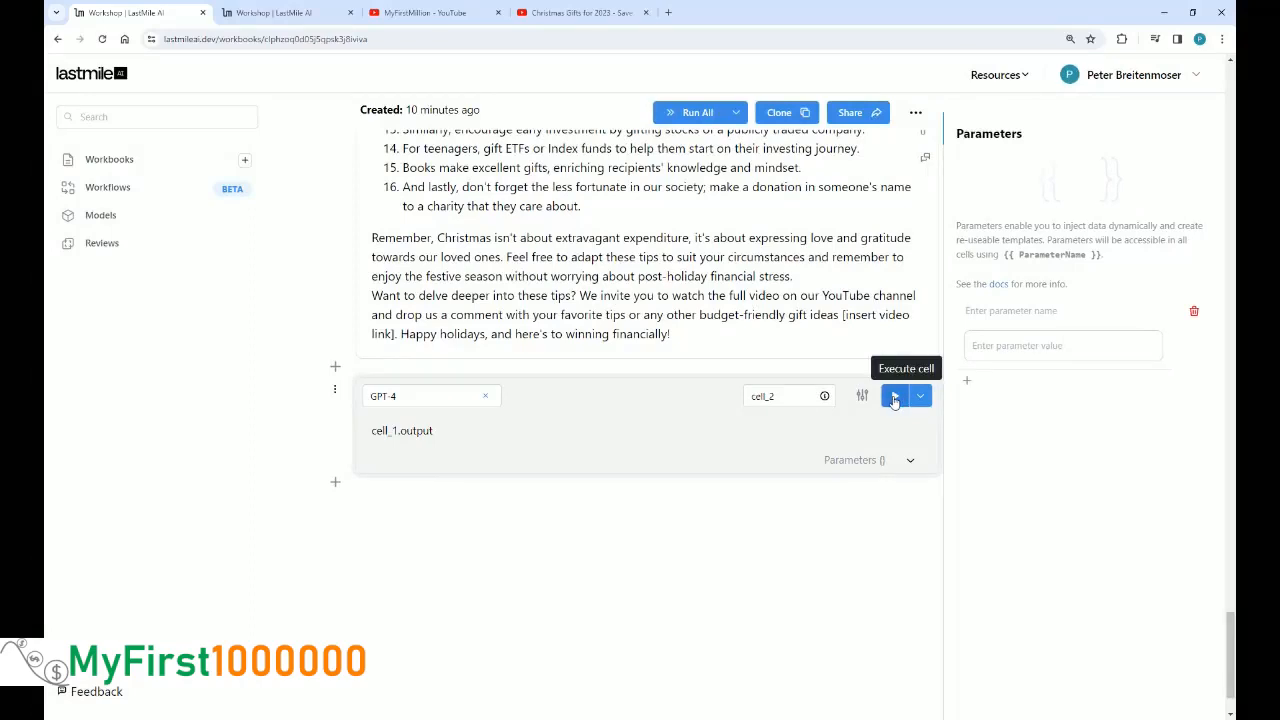
left_click(895, 398)
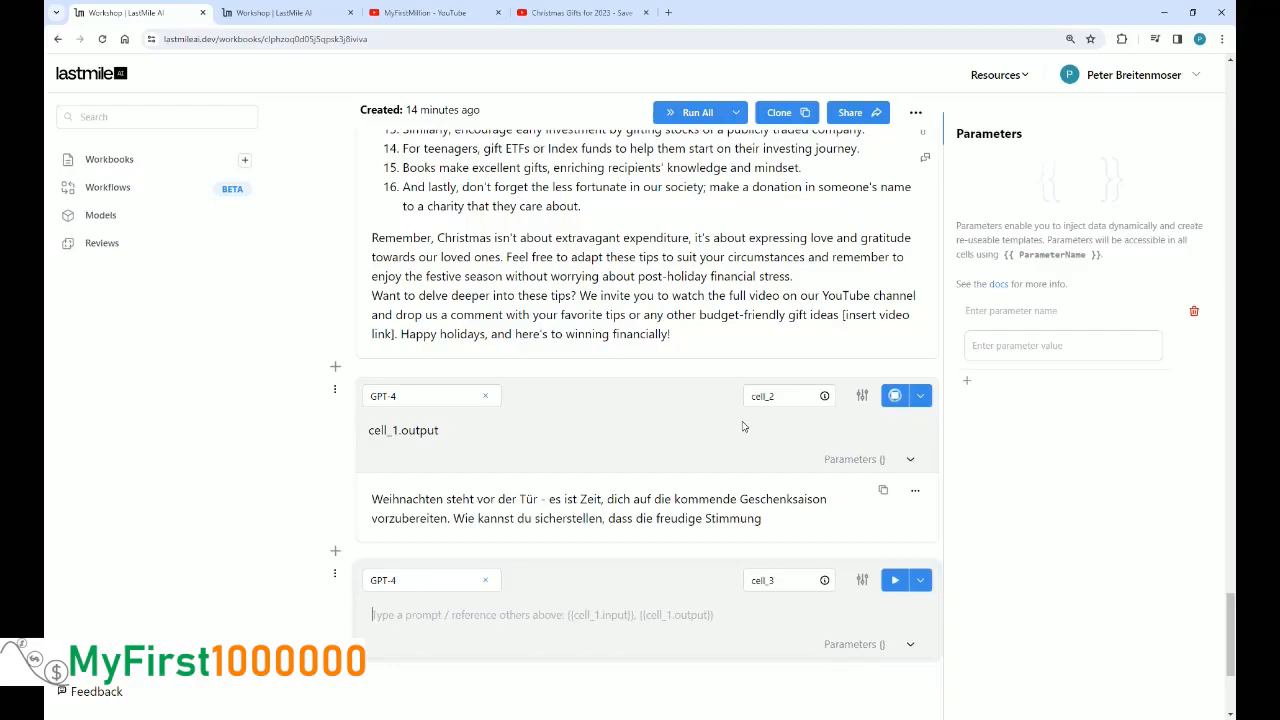
scroll(630, 304, "down", 3)
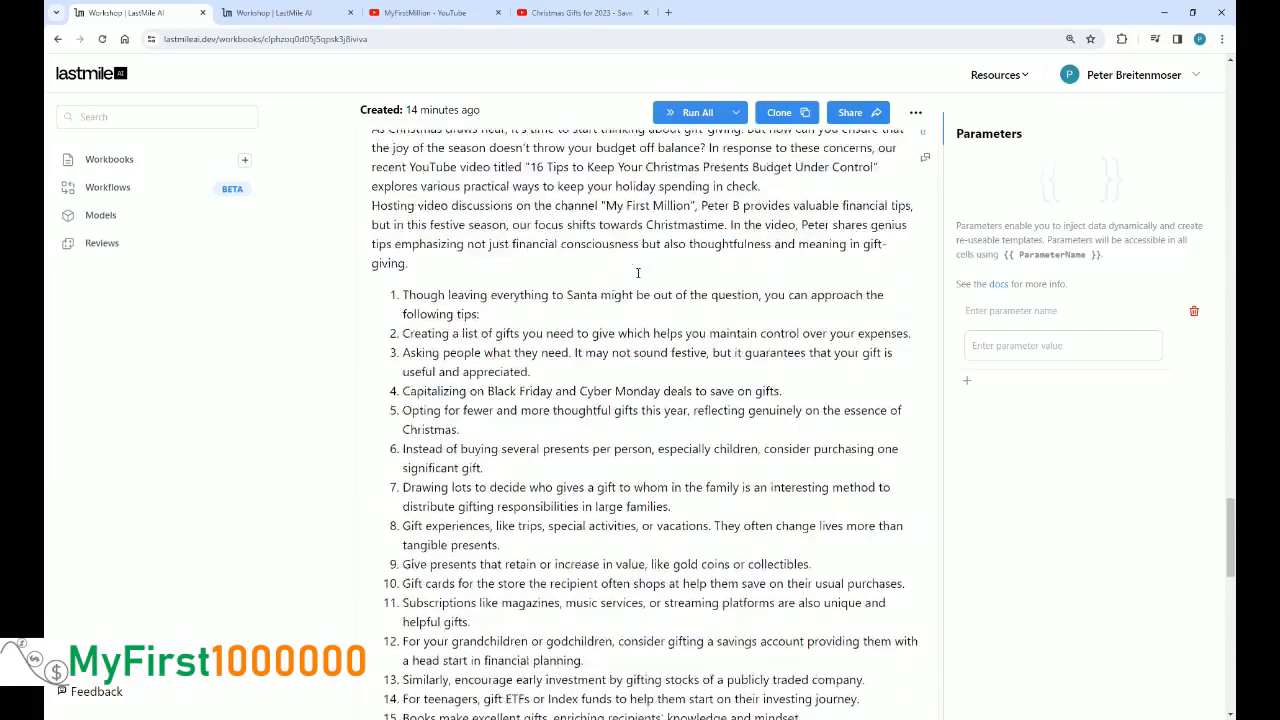
Review the English blog post and the first cell's system prompt used to generate it, then close the settings
scroll(637, 272, "down", 8)
scroll(633, 284, "down", 3)
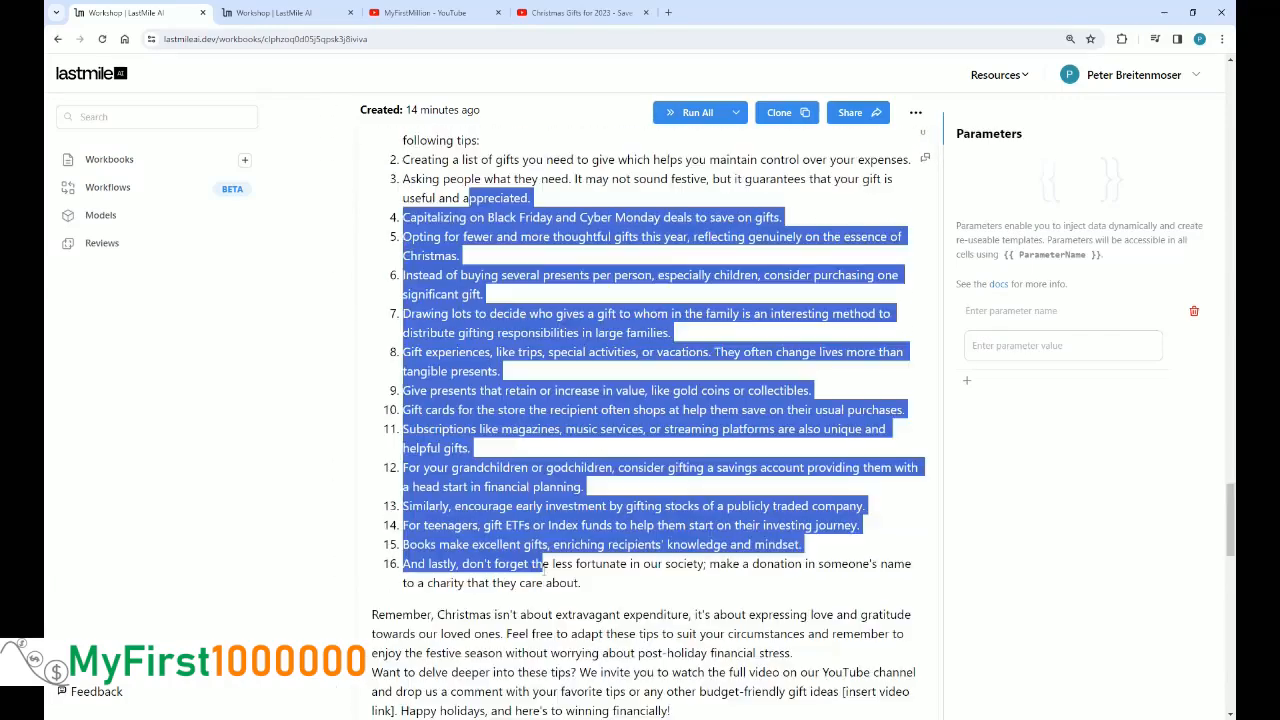
left_click(467, 197)
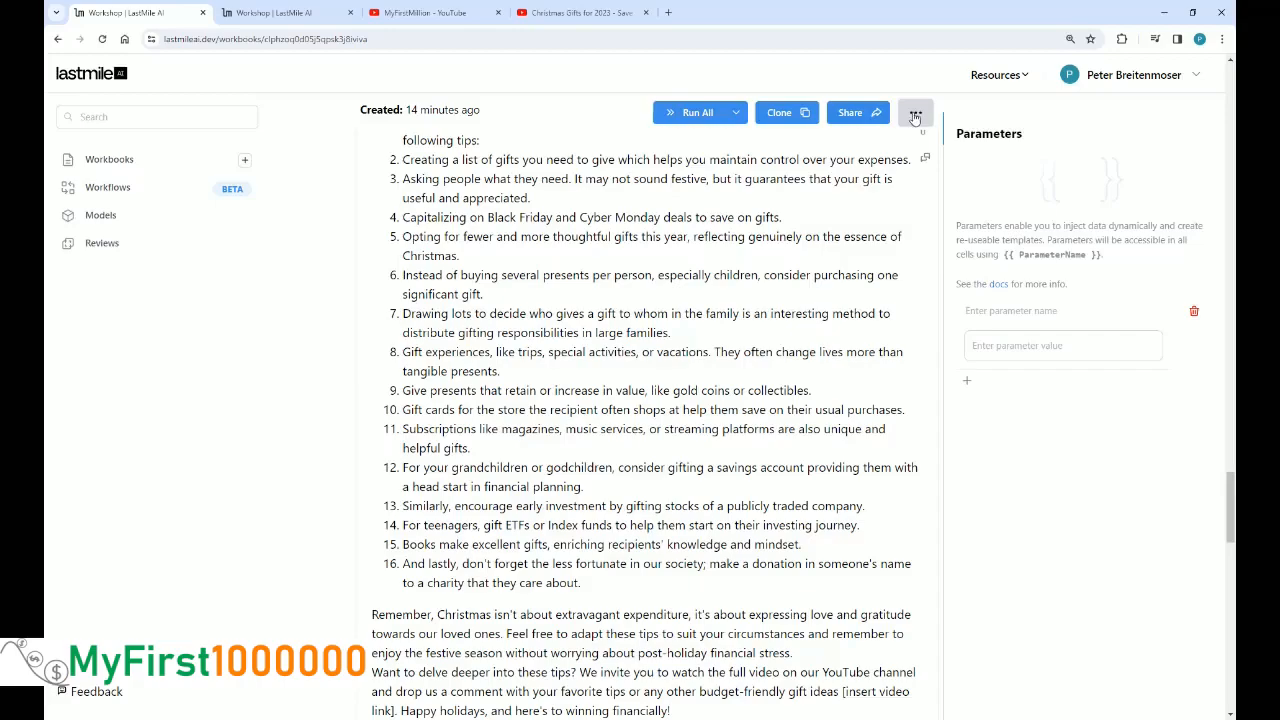
scroll(855, 275, "up", 3)
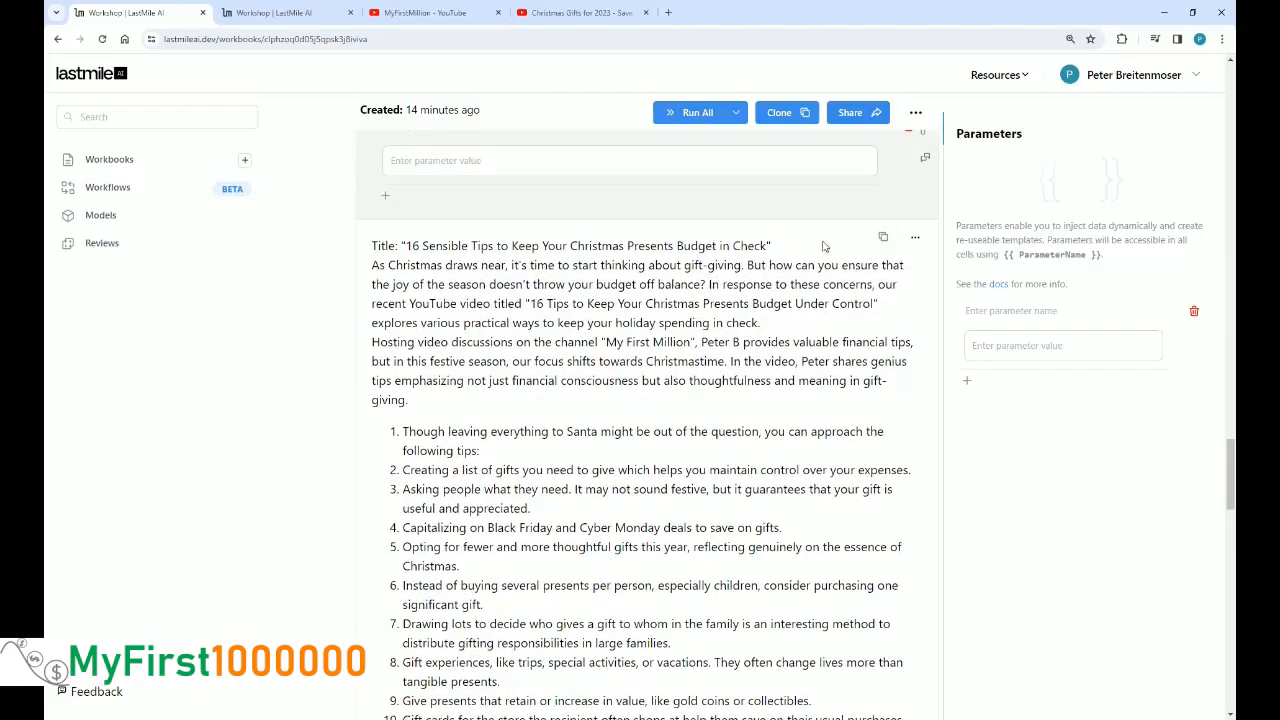
scroll(800, 274, "up", 6)
scroll(800, 275, "up", 20)
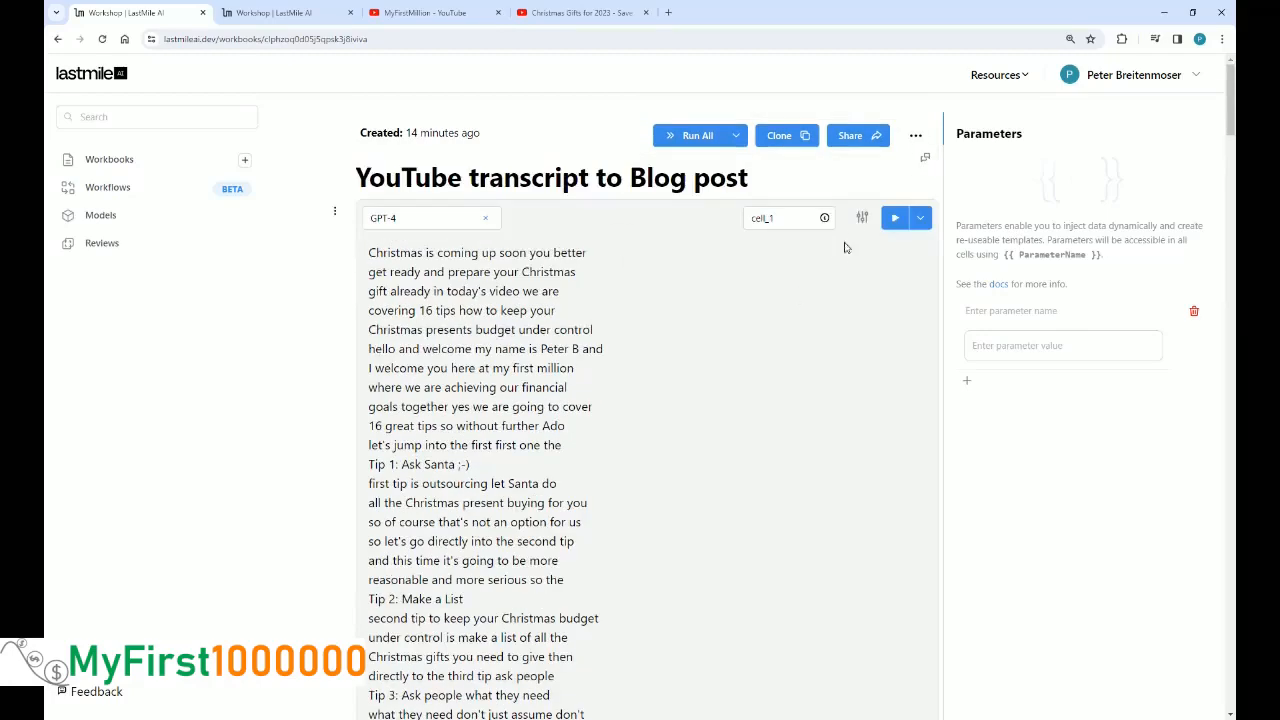
left_click(860, 217)
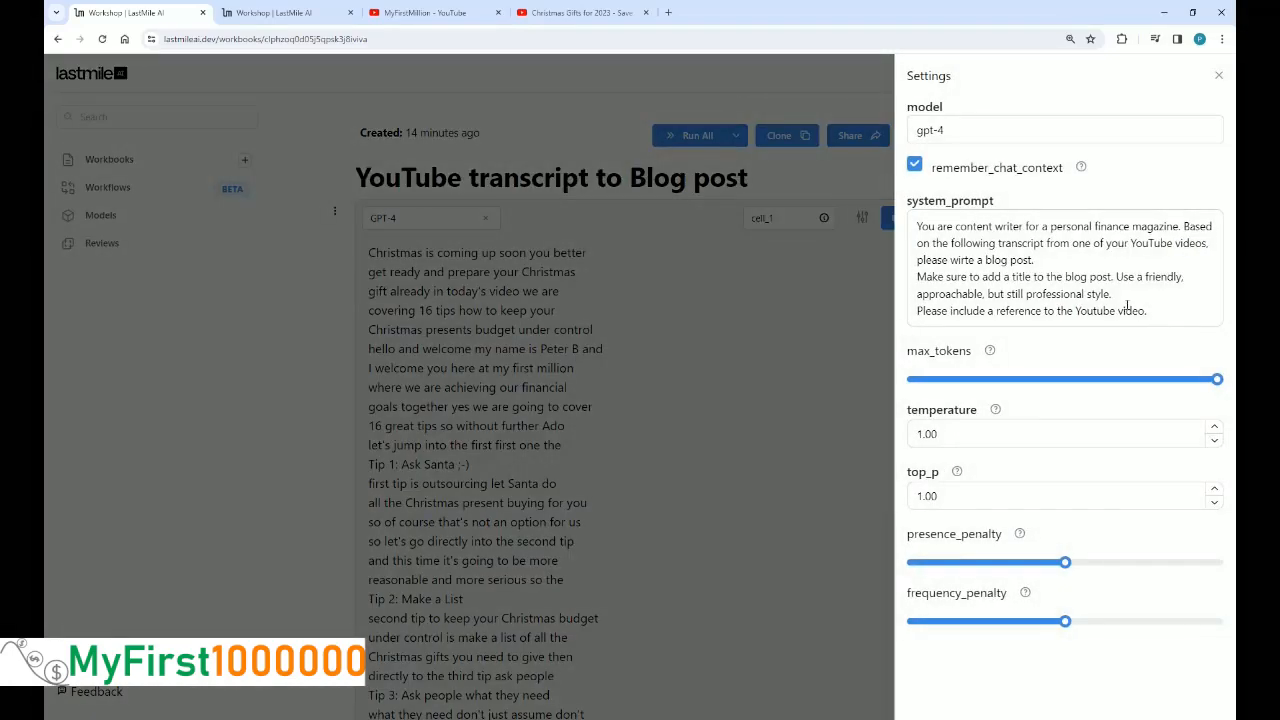
left_click_drag(968, 293, 1046, 294)
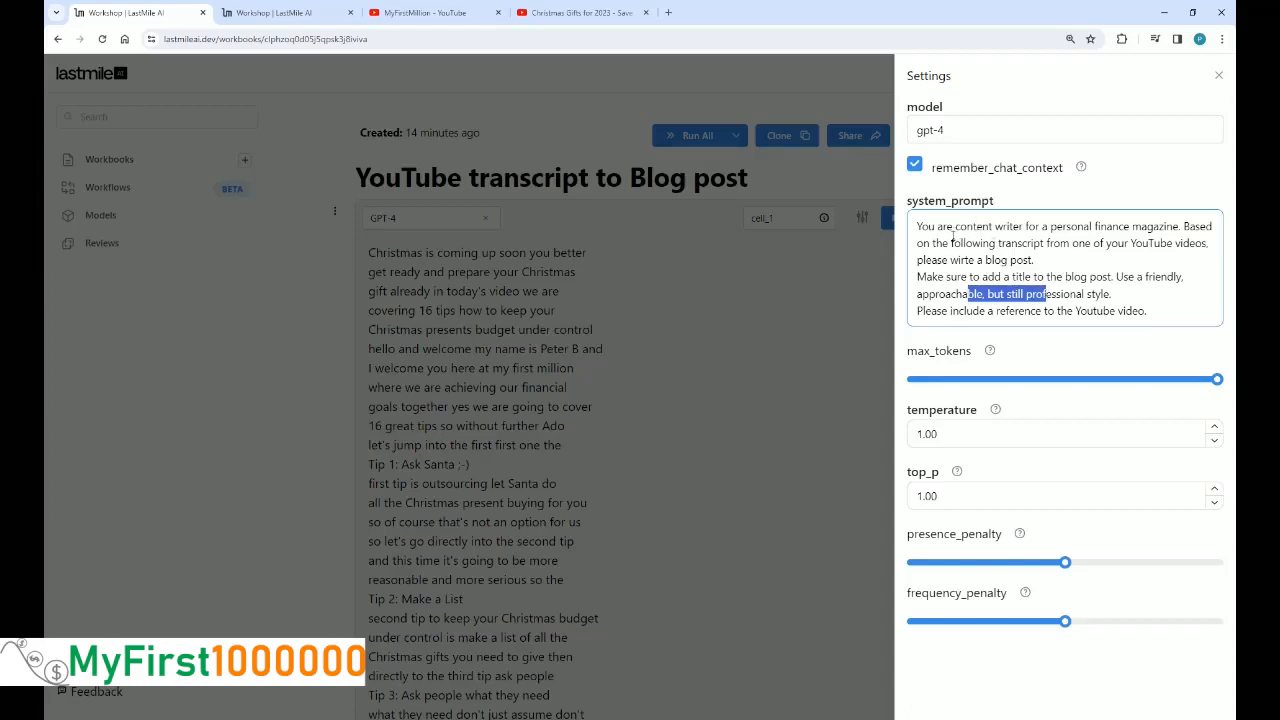
left_click_drag(947, 227, 1004, 307)
left_click(829, 313)
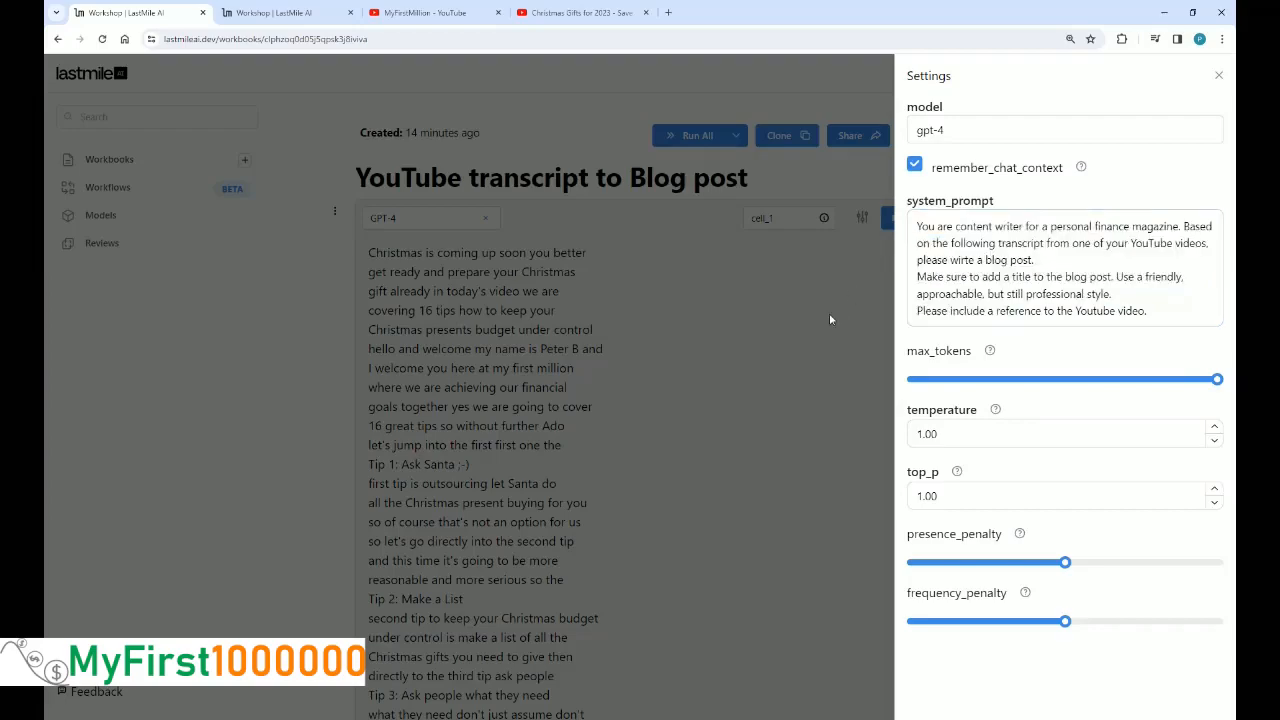
left_click(845, 316)
Enter "cell_1.output" as the prompt of the third GPT-4 cell below the German translation
scroll(846, 380, "down", 20)
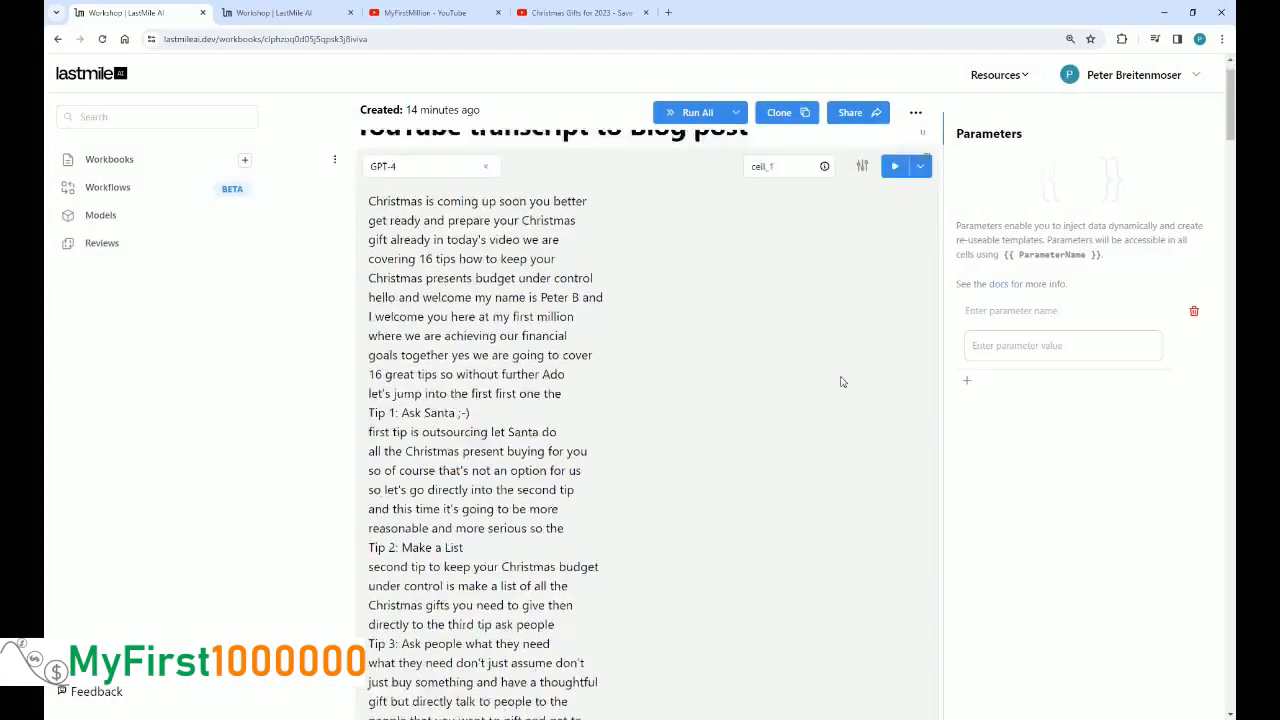
scroll(811, 345, "down", 15)
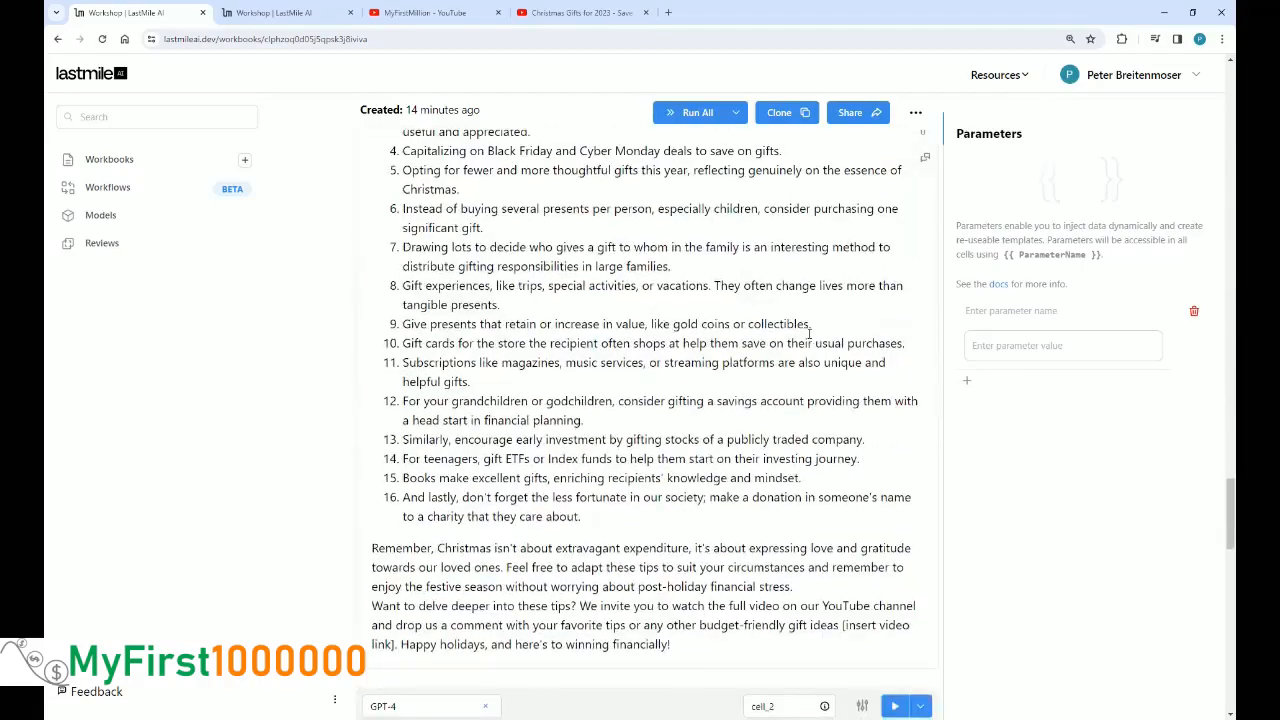
scroll(803, 326, "down", 3)
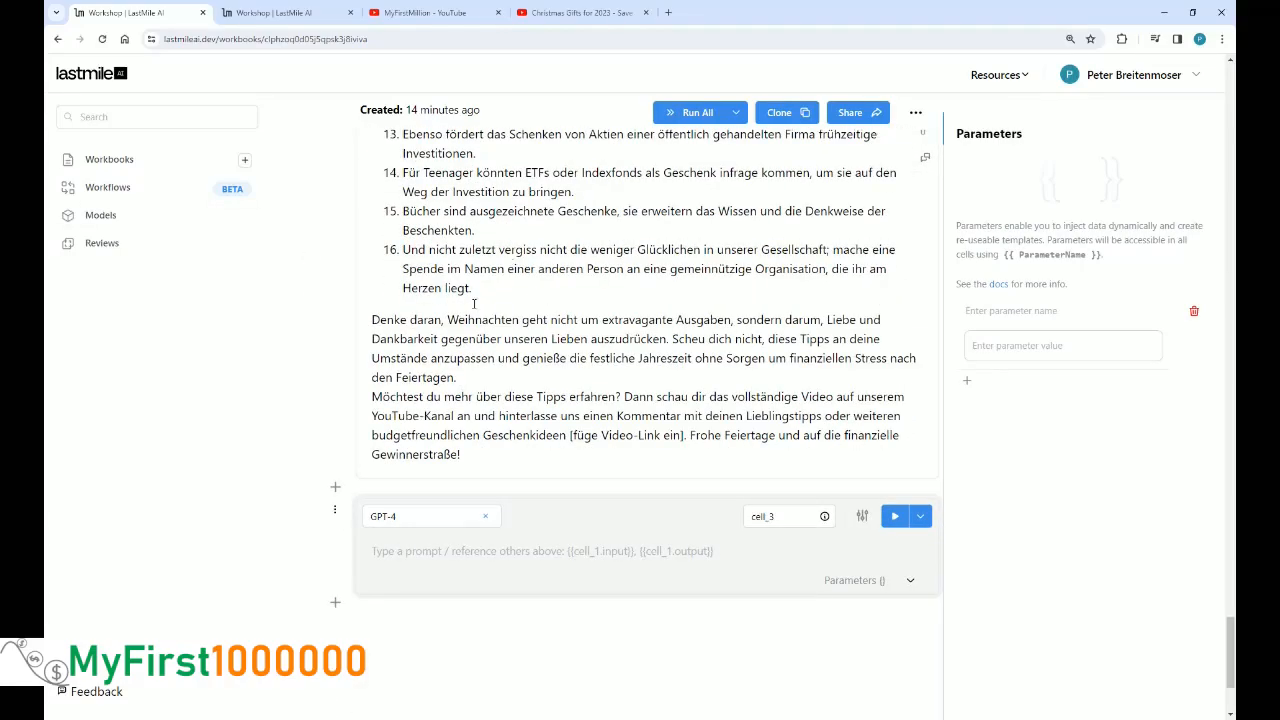
scroll(500, 312, "down", 3)
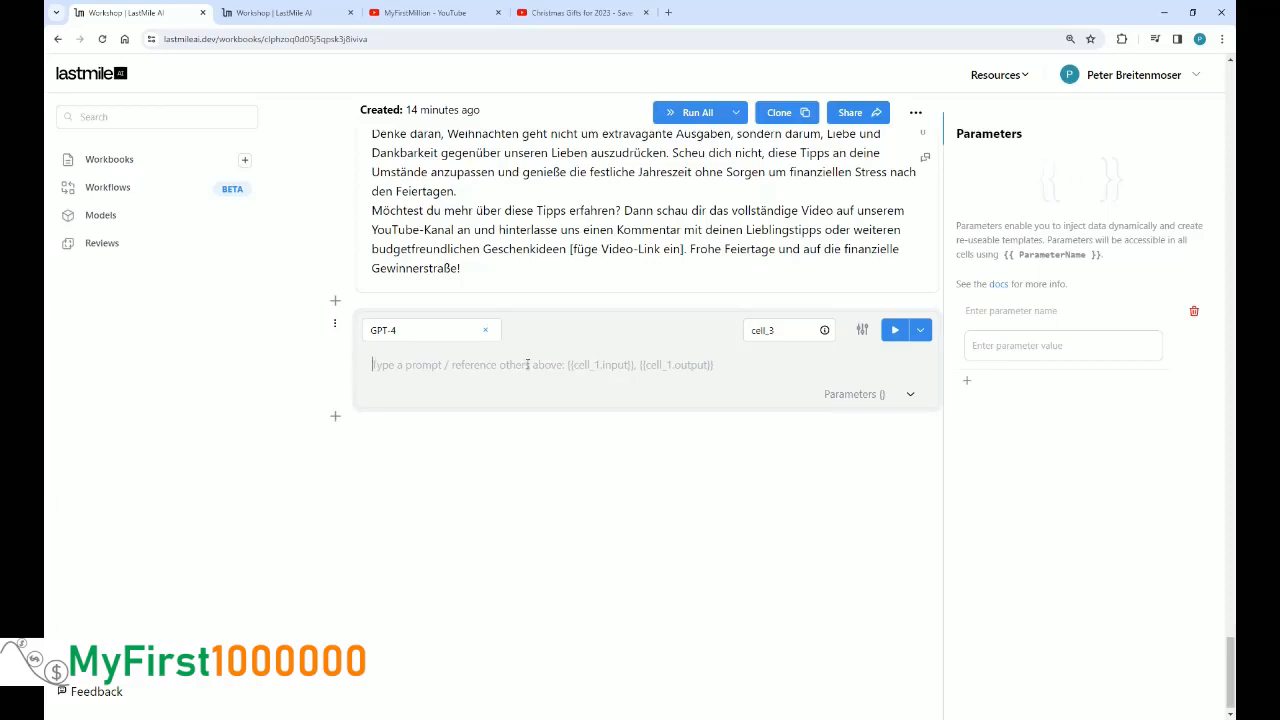
type("cell_1.output")
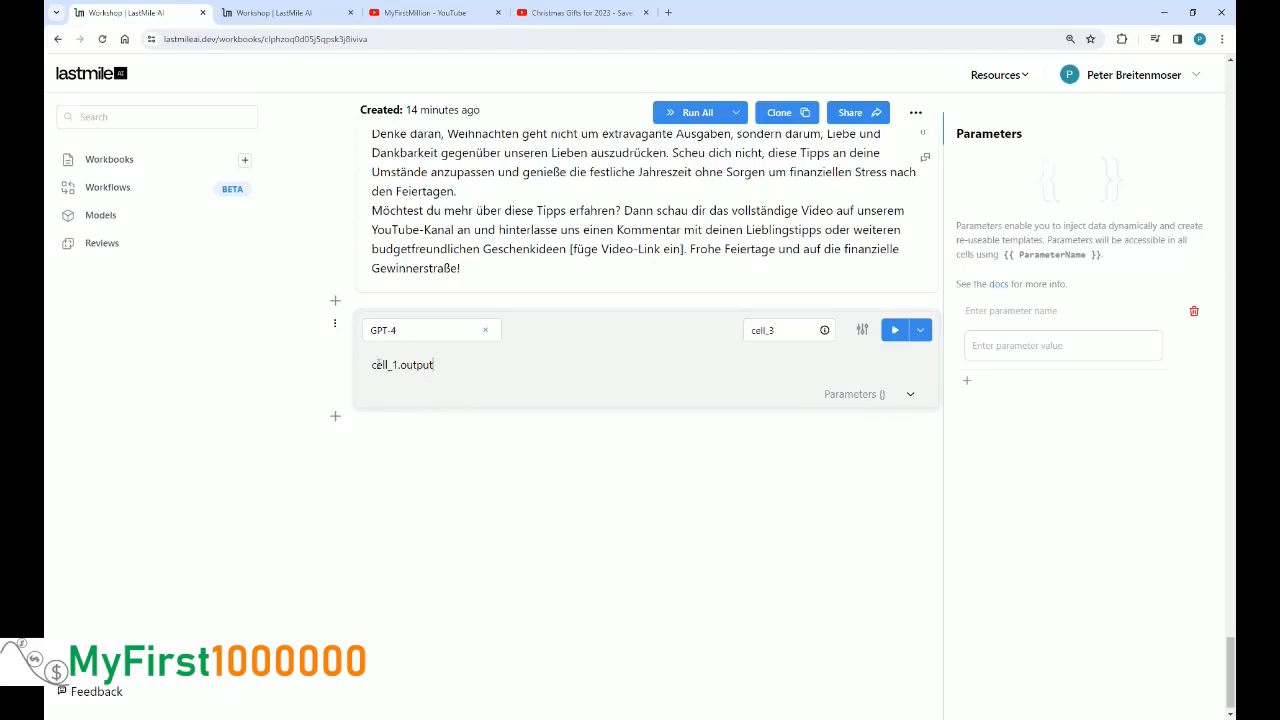
left_click_drag(400, 365, 416, 366)
Delete the translation, style and informal-language lines from the third cell's system prompt, keeping only the content writer sentence
left_click(862, 330)
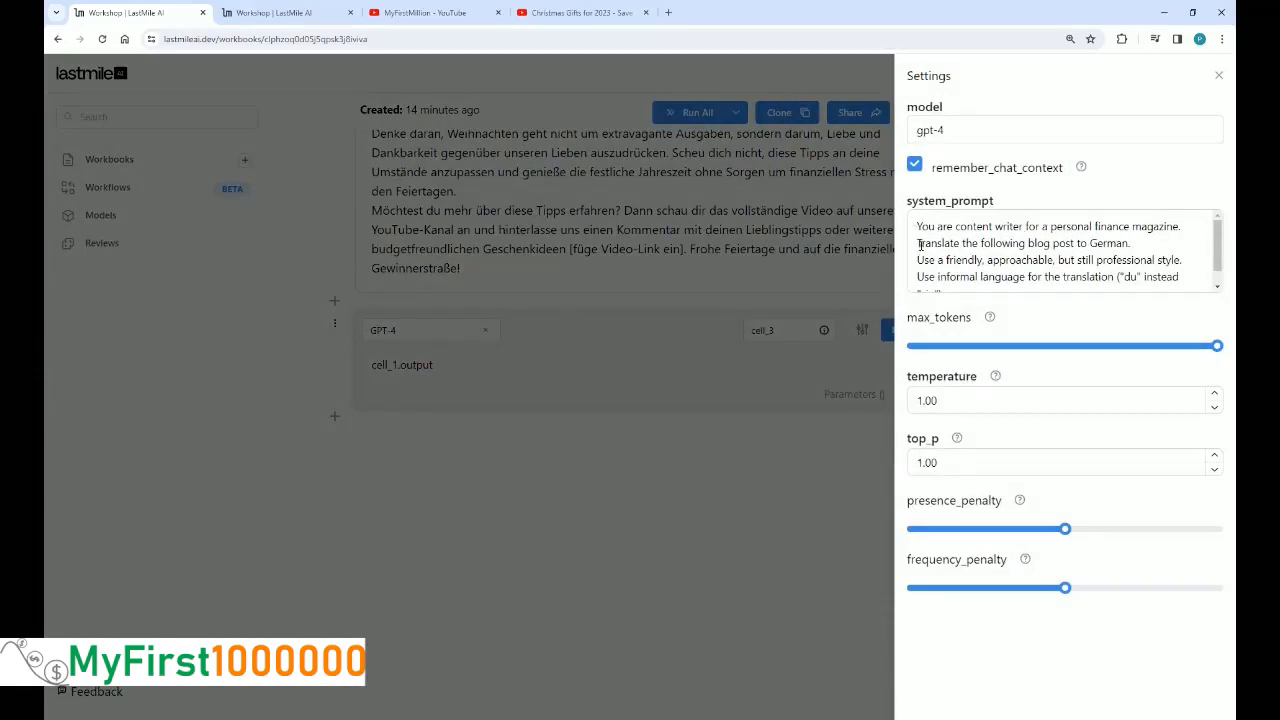
left_click_drag(920, 245, 988, 262)
left_click_drag(913, 243, 1015, 290)
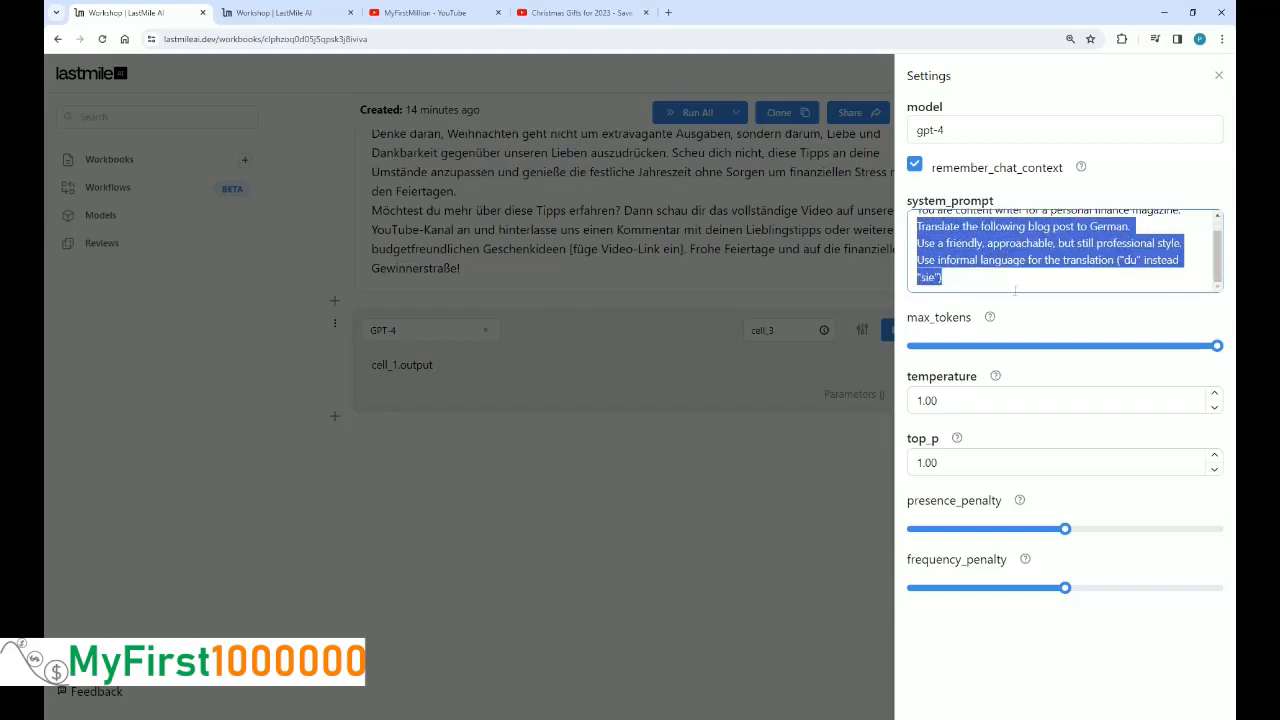
key("BackSpace")
key("BackSpace")
Add "You have written the following article for your blog." to the third cell's system prompt after the content writer sentence
type("You")
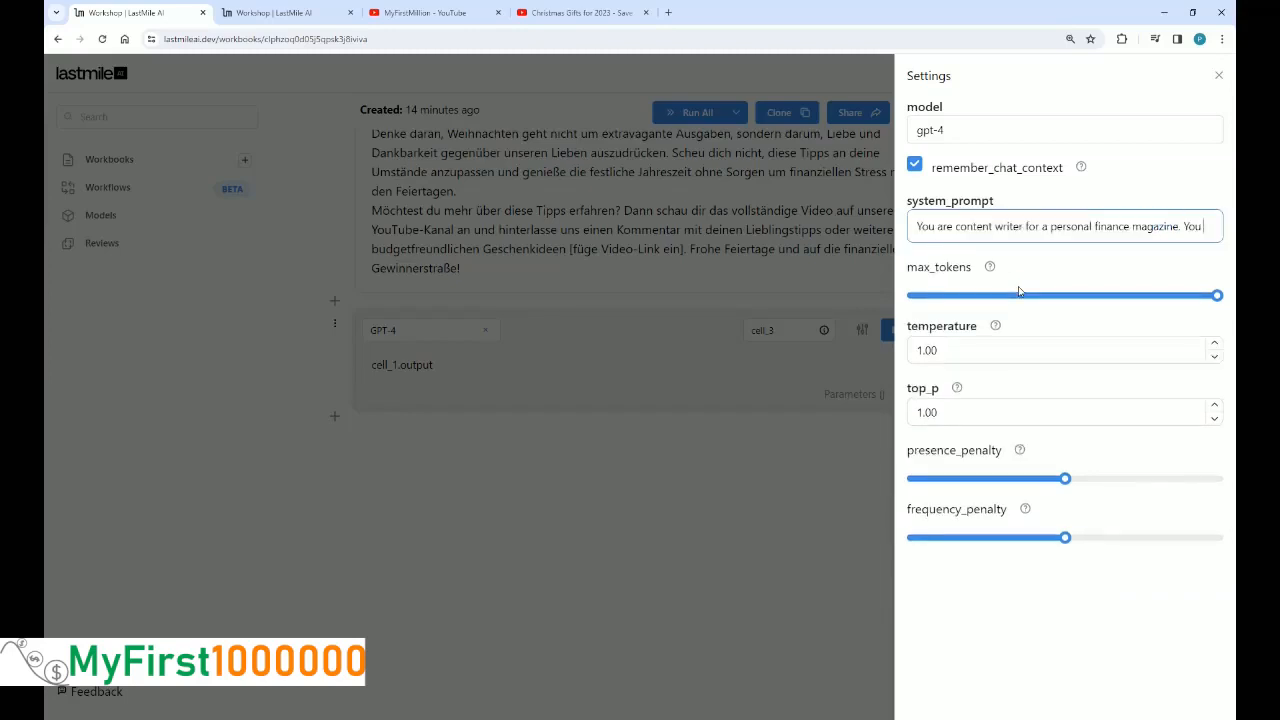
type(" have writ")
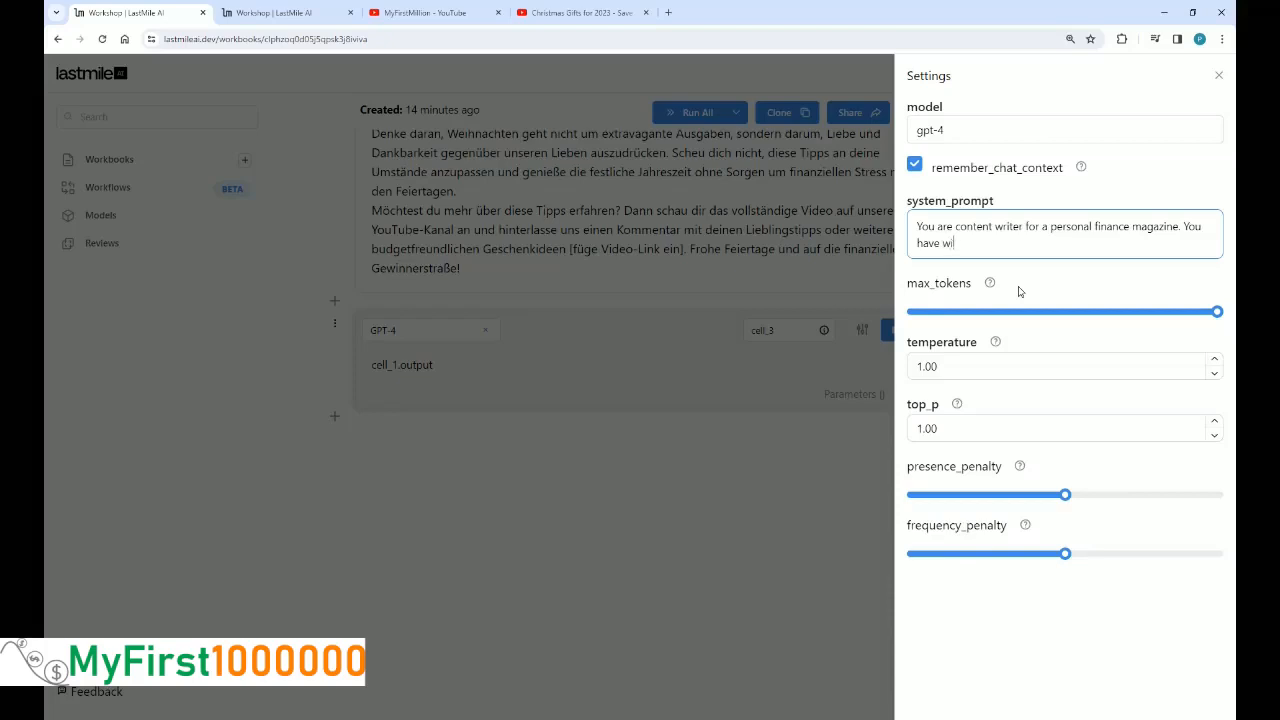
key("BackSpace")
key("BackSpace")
type("itten the following blog pos")
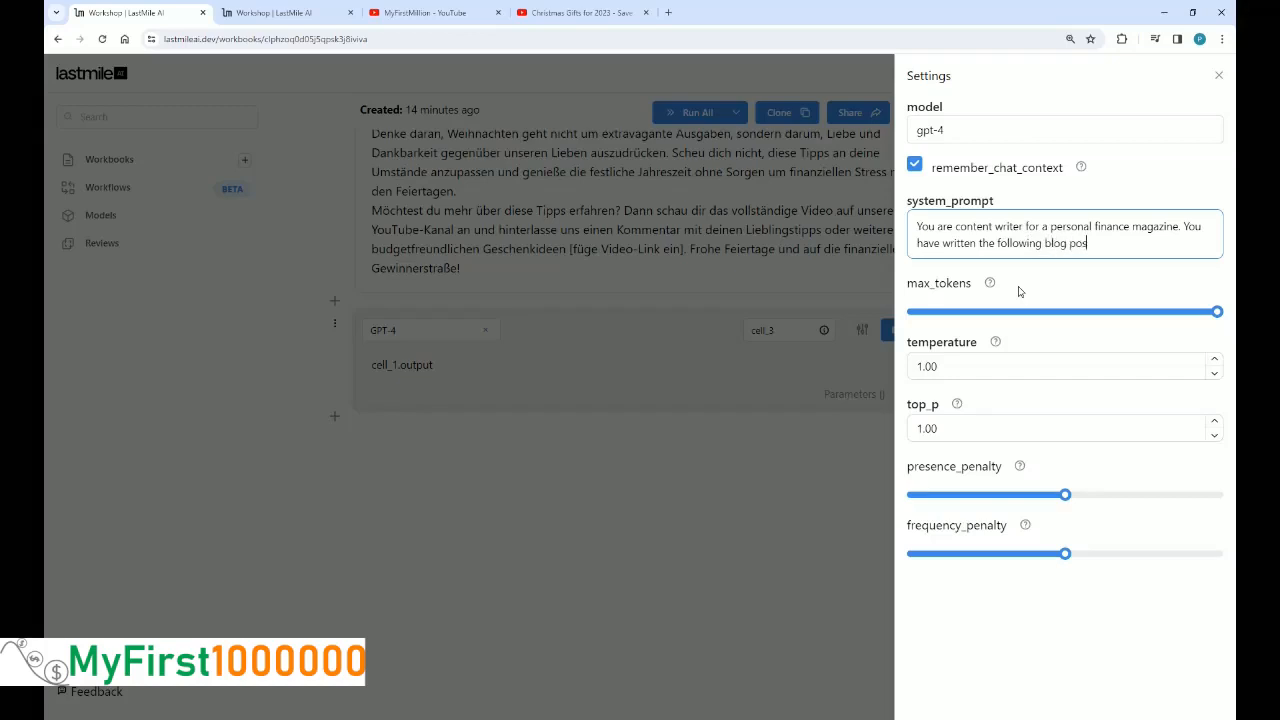
type("t")
type(" for")
key("BackSpace")
key("BackSpace")
key("BackSpace")
key("BackSpace")
key("BackSpace")
key("BackSpace")
key("BackSpace")
key("BackSpace")
key("BackSpace")
key("BackSpace")
key("BackSpace")
key("BackSpace")
key("BackSpace")
type("article for your blog.")
Add the line "Please summarize the blog post to 4-5 sentences." to the third cell's system prompt
key("Return")
type("Please")
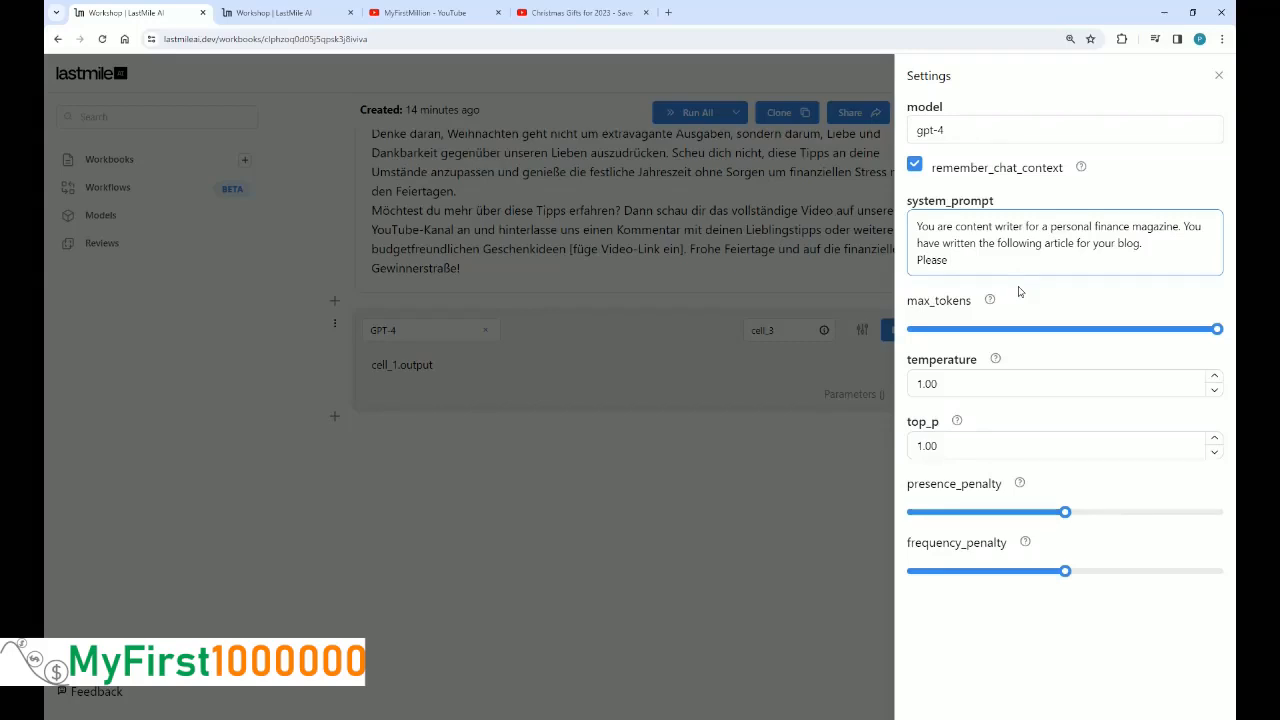
type(" summarize ")
type("the blog p")
type("os to")
type("t to")
type(" 4-5 s")
type("entenc")
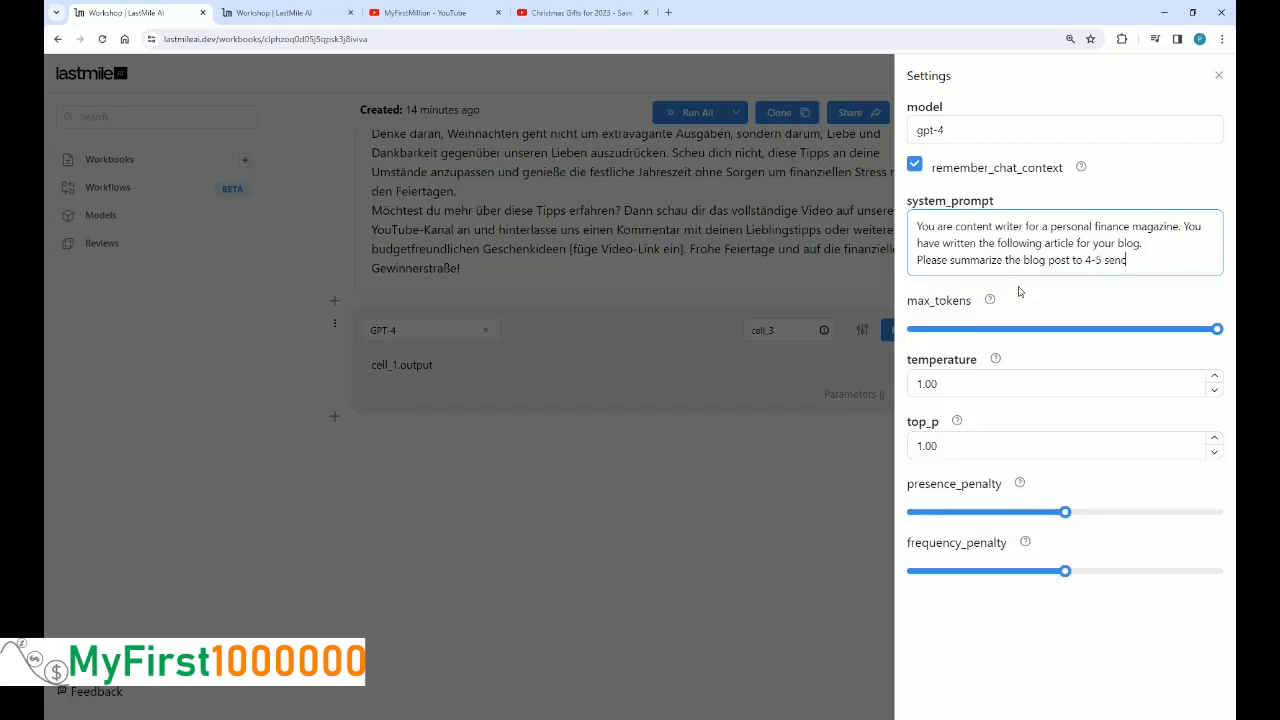
type("es")
Append "Make sure to also reference back to the blog post for further details." to the third cell's system prompt and close the settings
type("Re")
type("fer")
key("BackSpace")
key("BackSpace")
key("BackSpace")
key("BackSpace")
key("BackSpace")
type("Make sure to r")
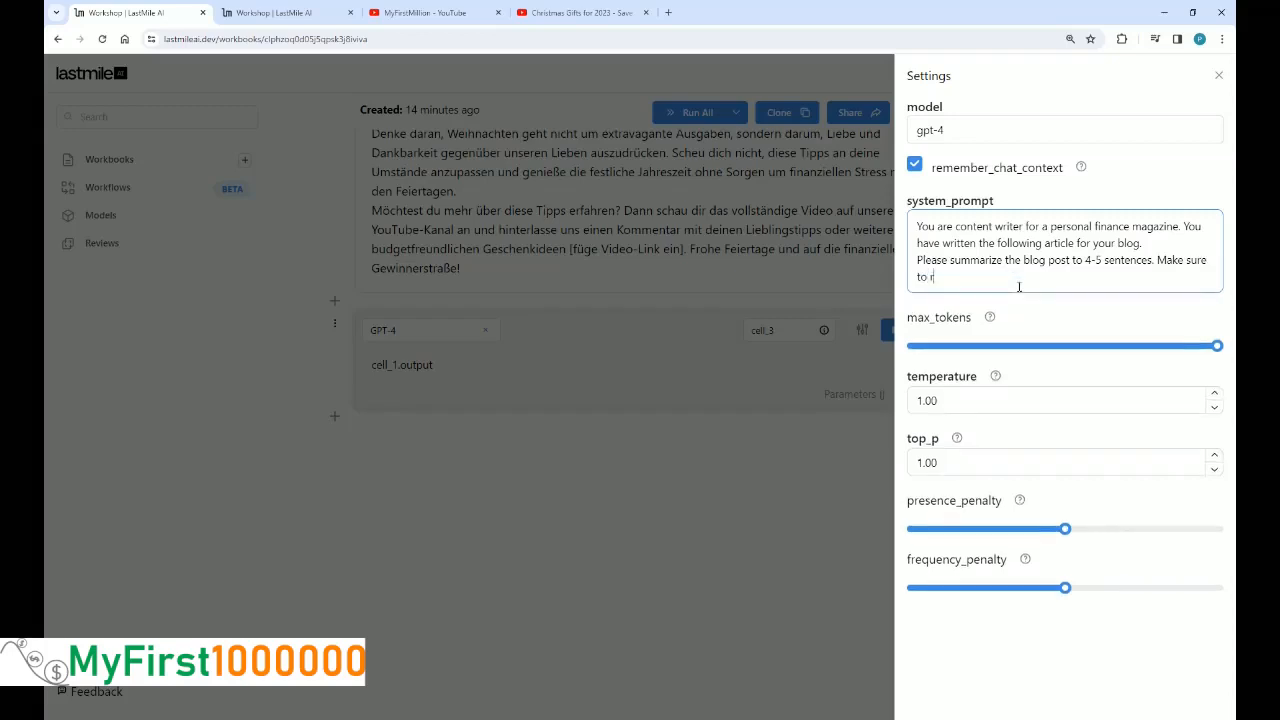
type("ef")
key("BackSpace")
key("BackSpace")
key("BackSpace")
type("also reference baack to the")
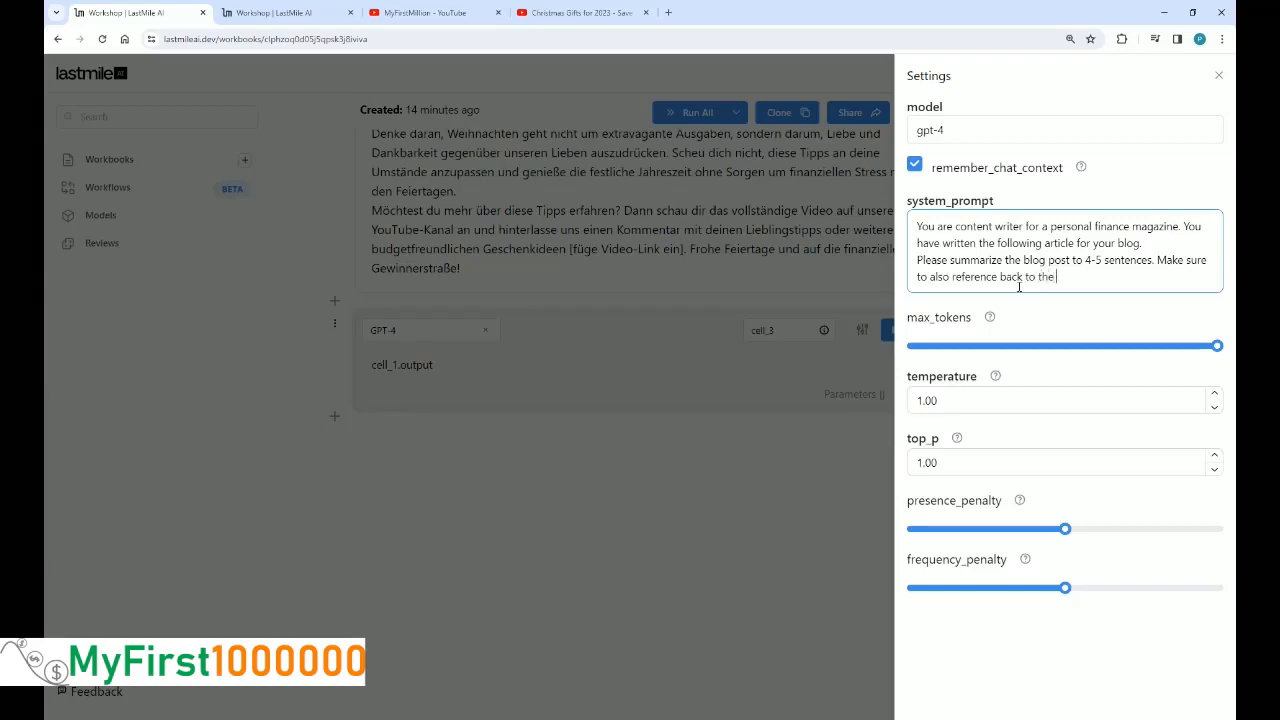
type(" blog post for r")
type("urther details.")
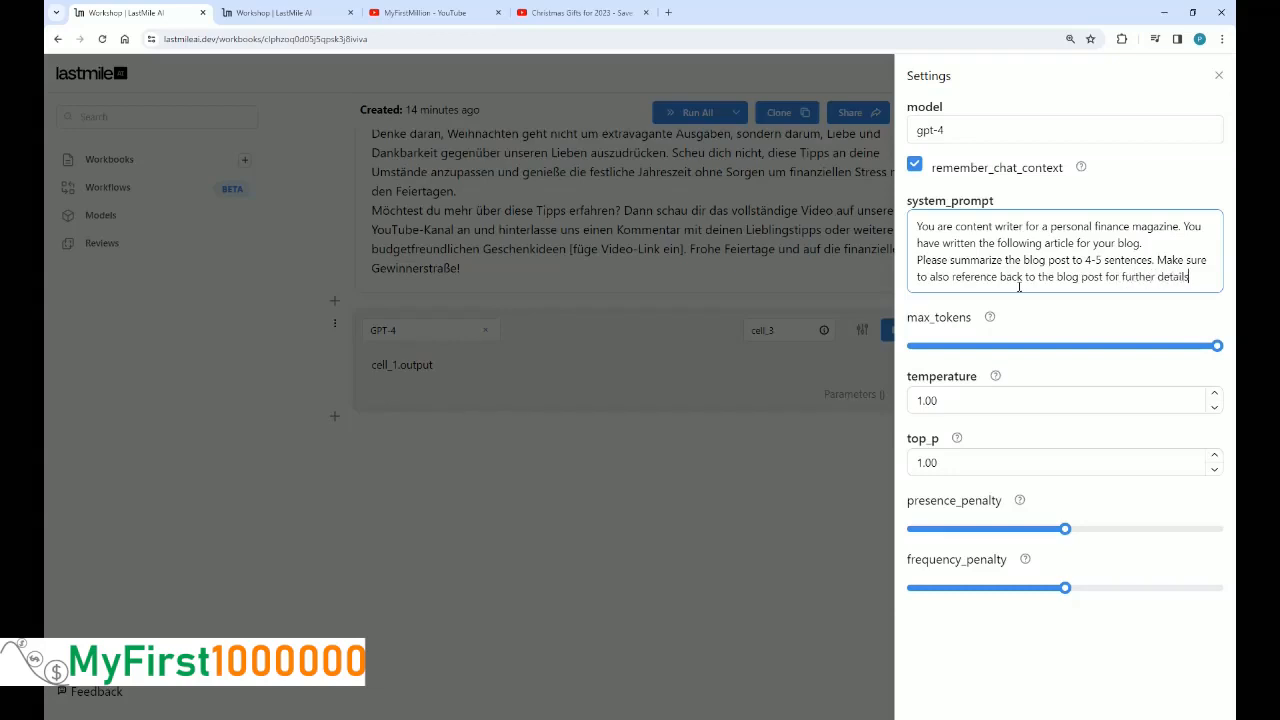
left_click(781, 478)
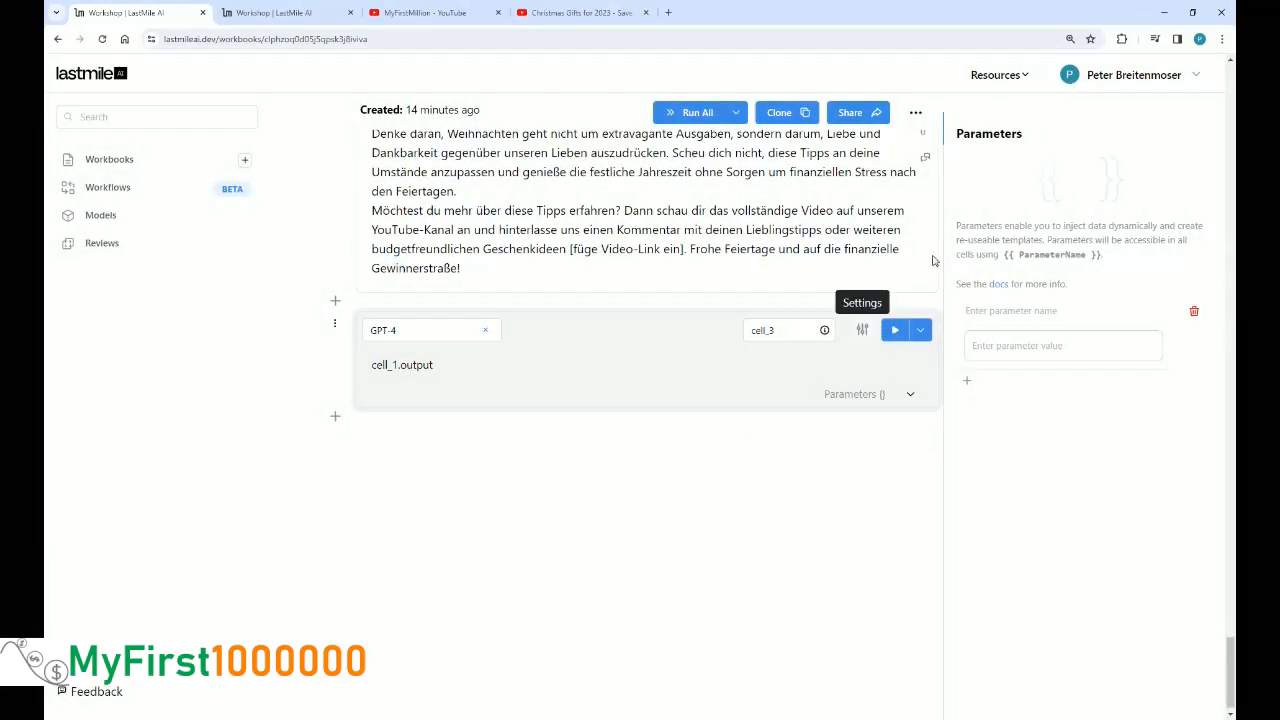
left_click(862, 330)
left_click(582, 504)
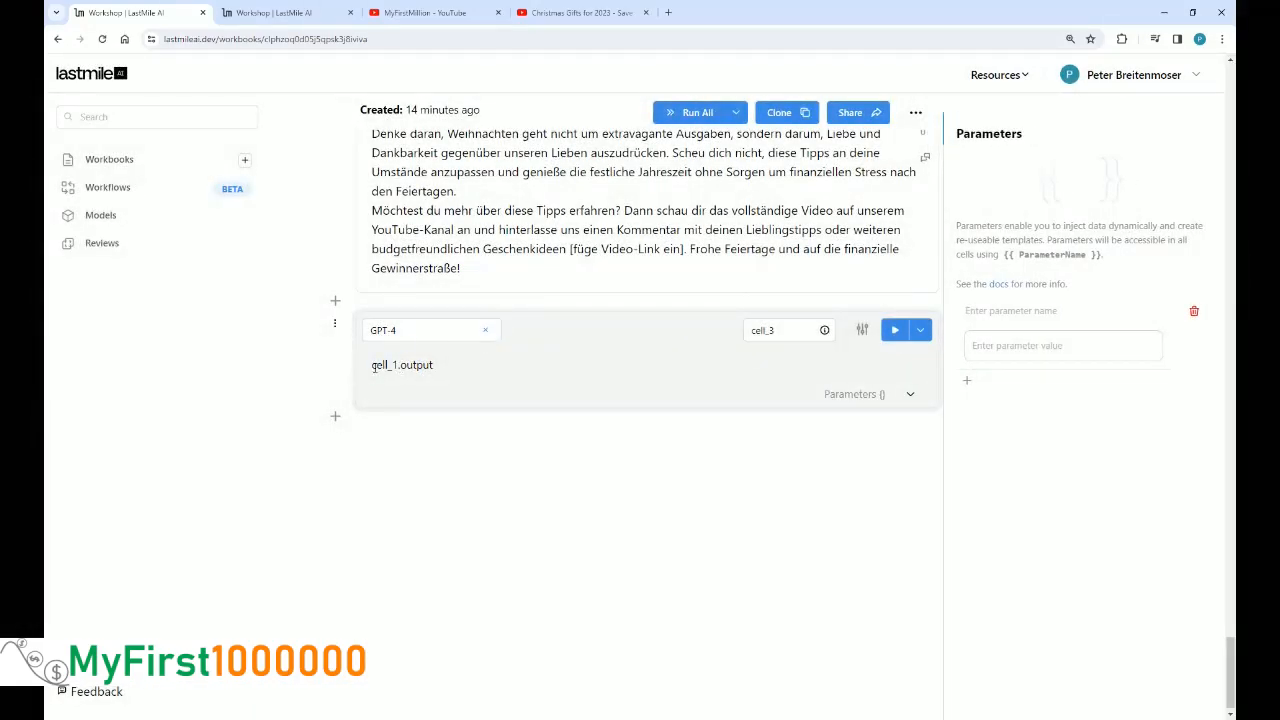
Run the third cell to generate the blog post summary, and read through its output
left_click(402, 367)
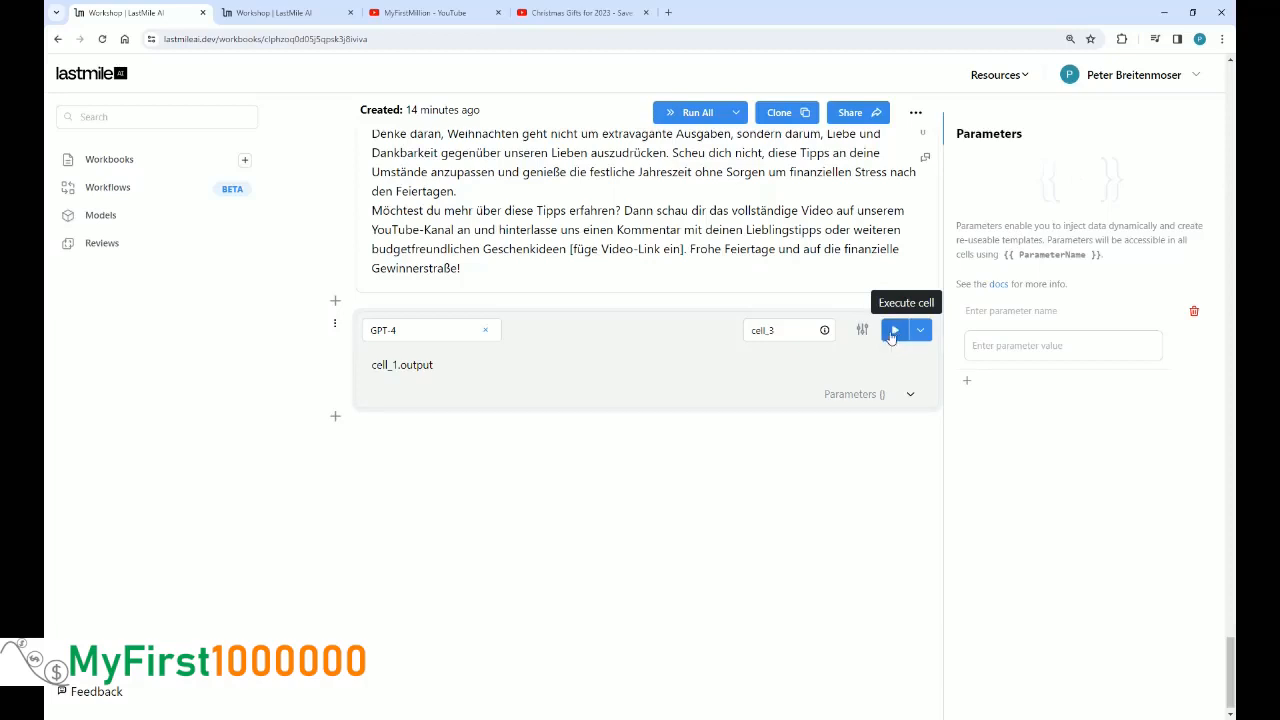
left_click(894, 333)
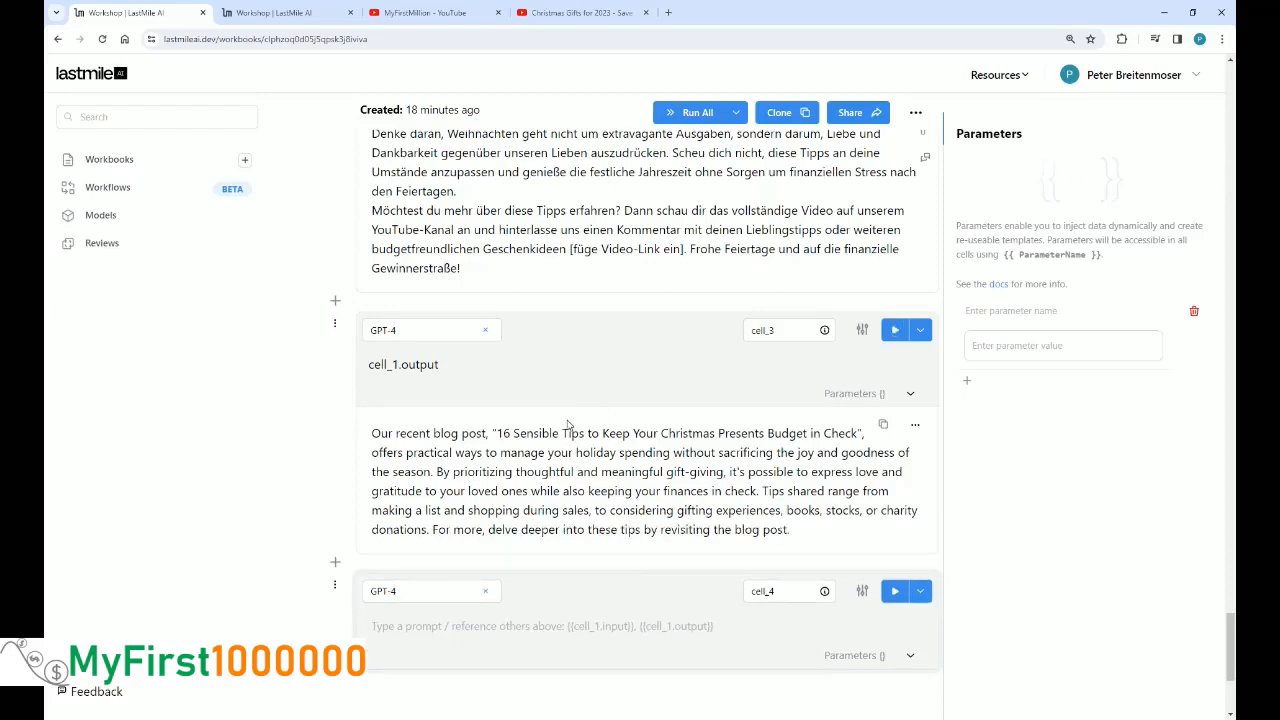
left_click_drag(453, 437, 784, 531)
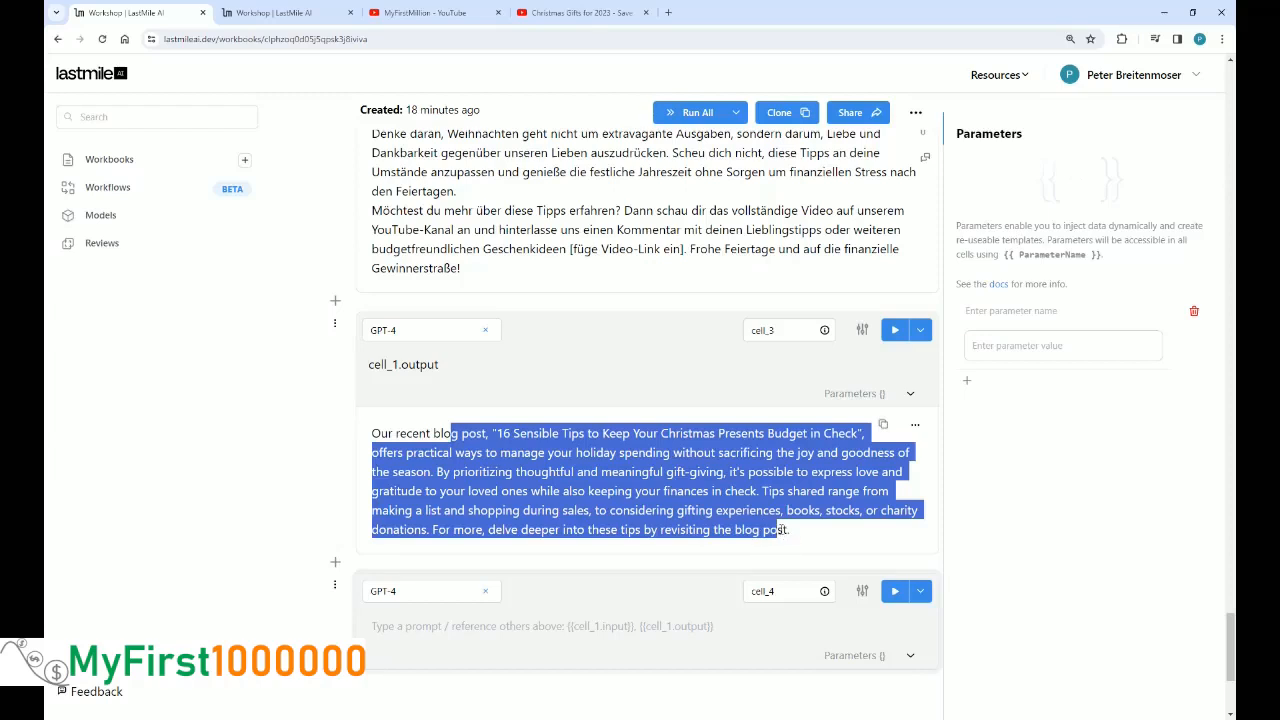
left_click(425, 431)
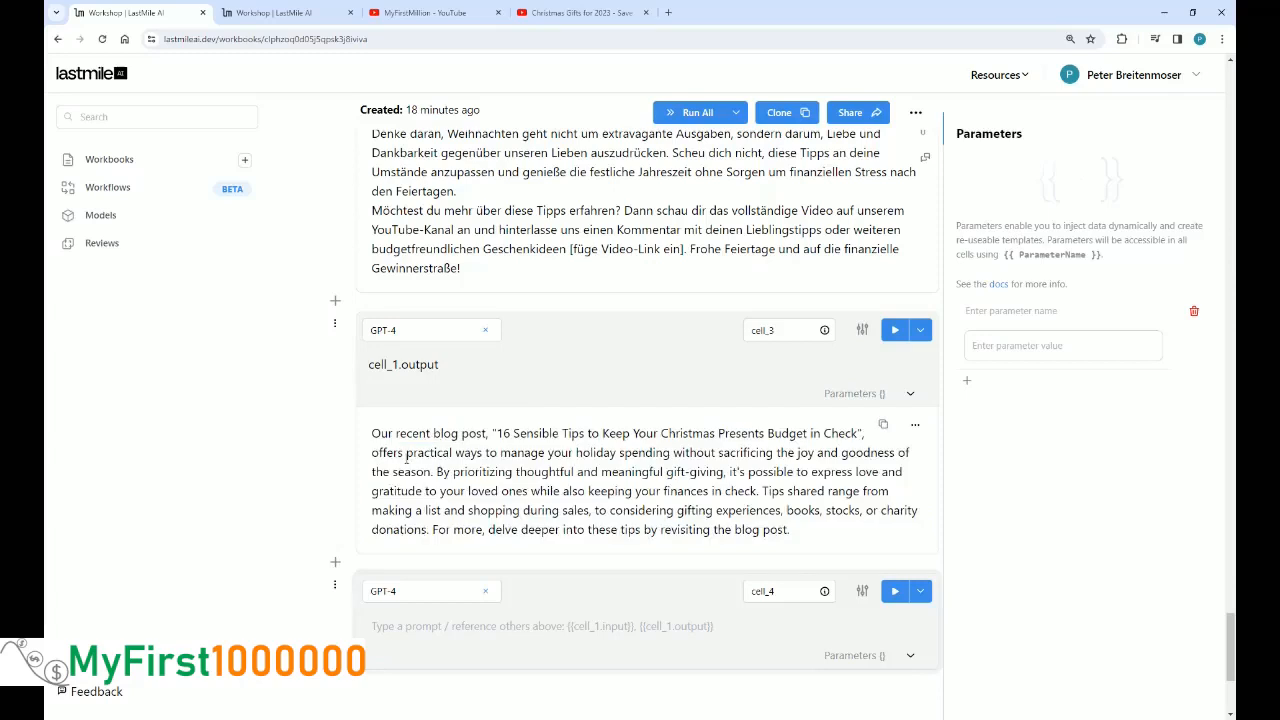
left_click_drag(380, 433, 487, 433)
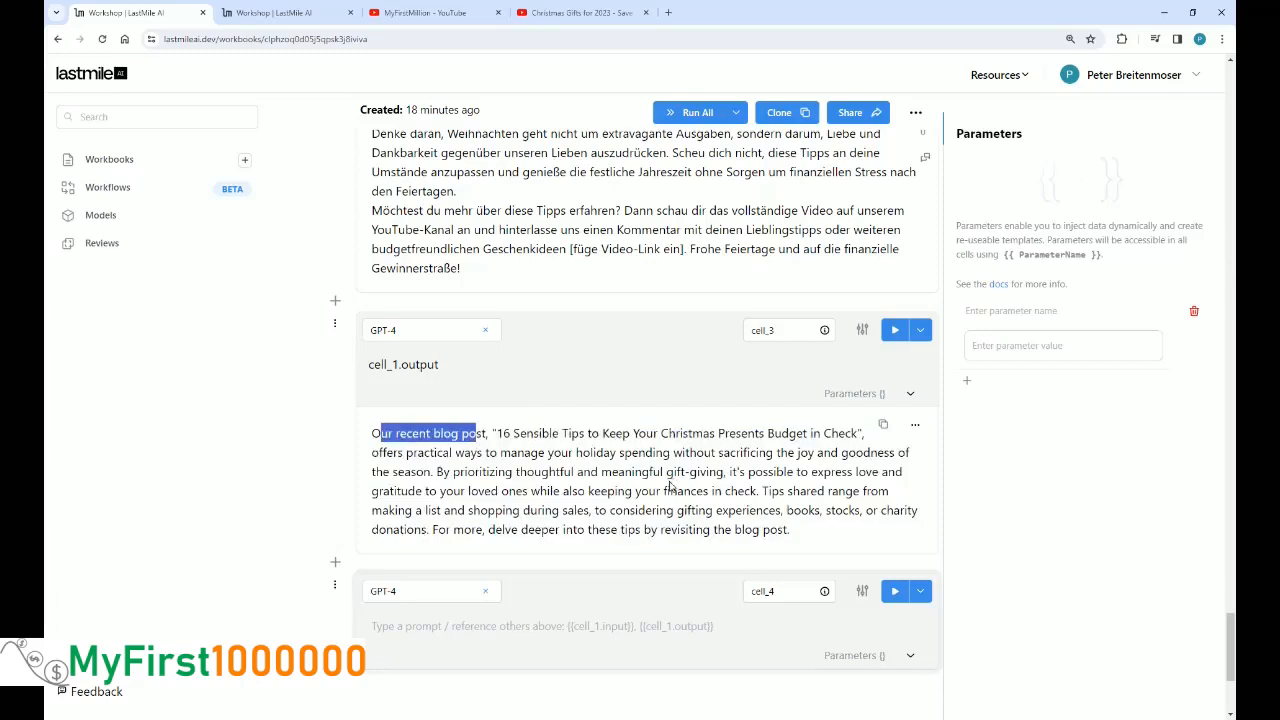
left_click_drag(437, 530, 776, 524)
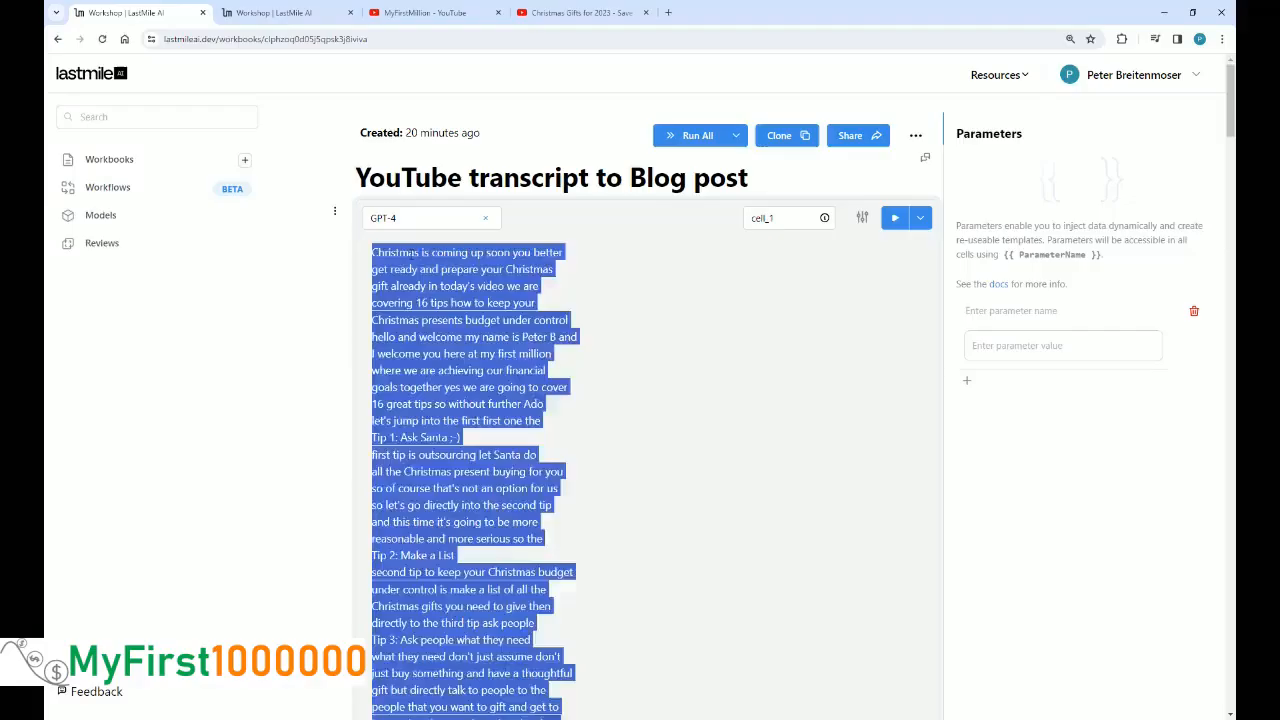
Remove the entire Christmas gifts transcript from the first cell's prompt
left_click(408, 252)
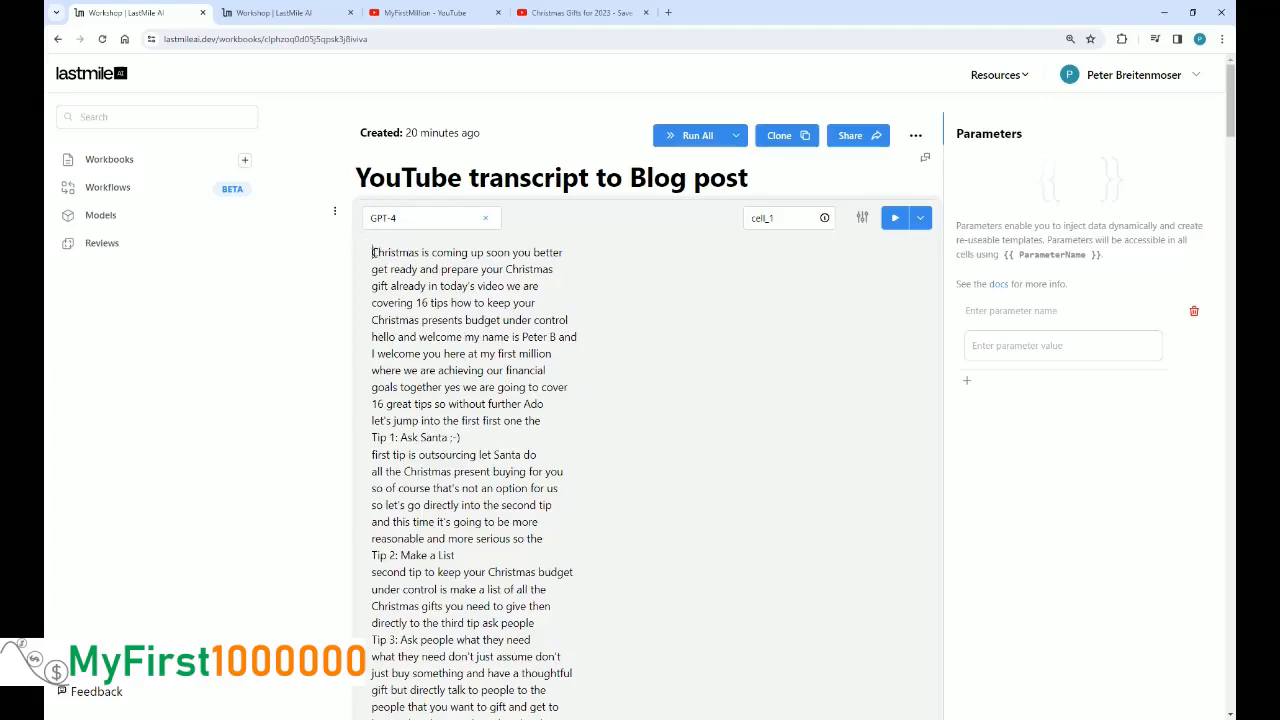
key("ctrl+a")
key("ctrl+x")
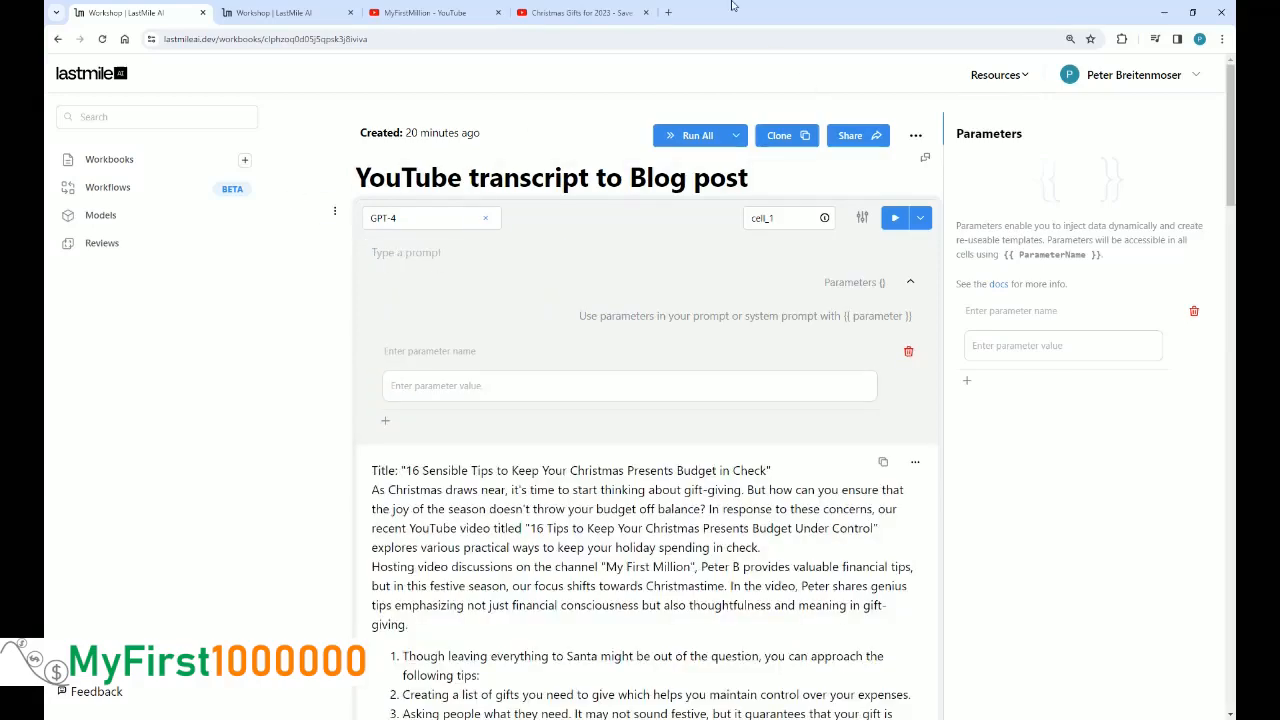
Switch to YouTube, open the video "Boosting Your Career - Alex Hormozi's Career Advice" and pause it
left_click(600, 12)
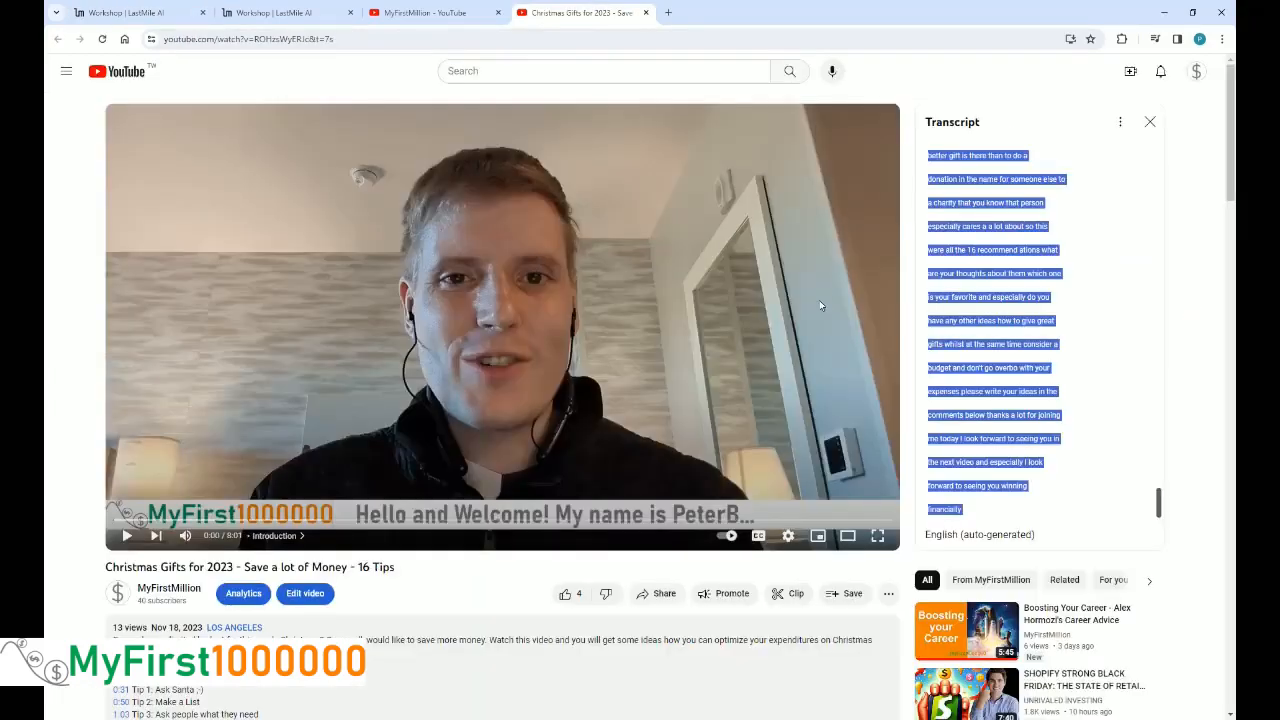
scroll(810, 367, "down", 2)
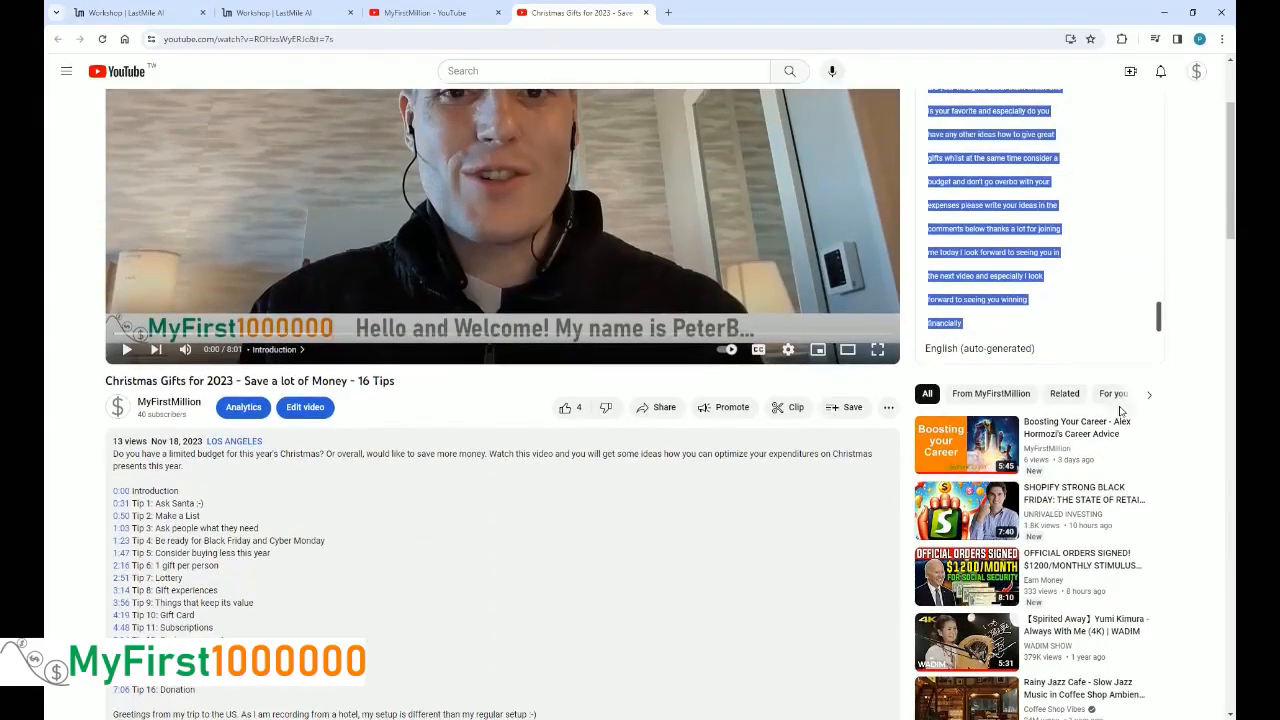
left_click(1050, 430)
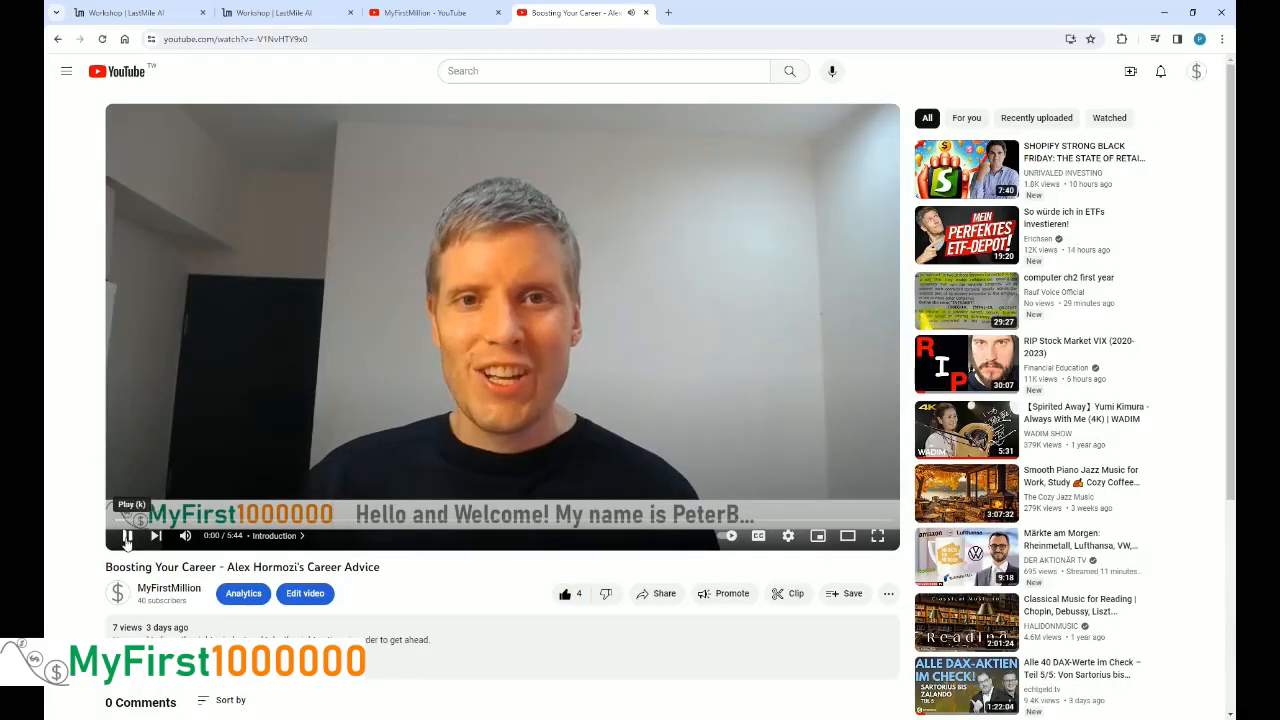
left_click(127, 537)
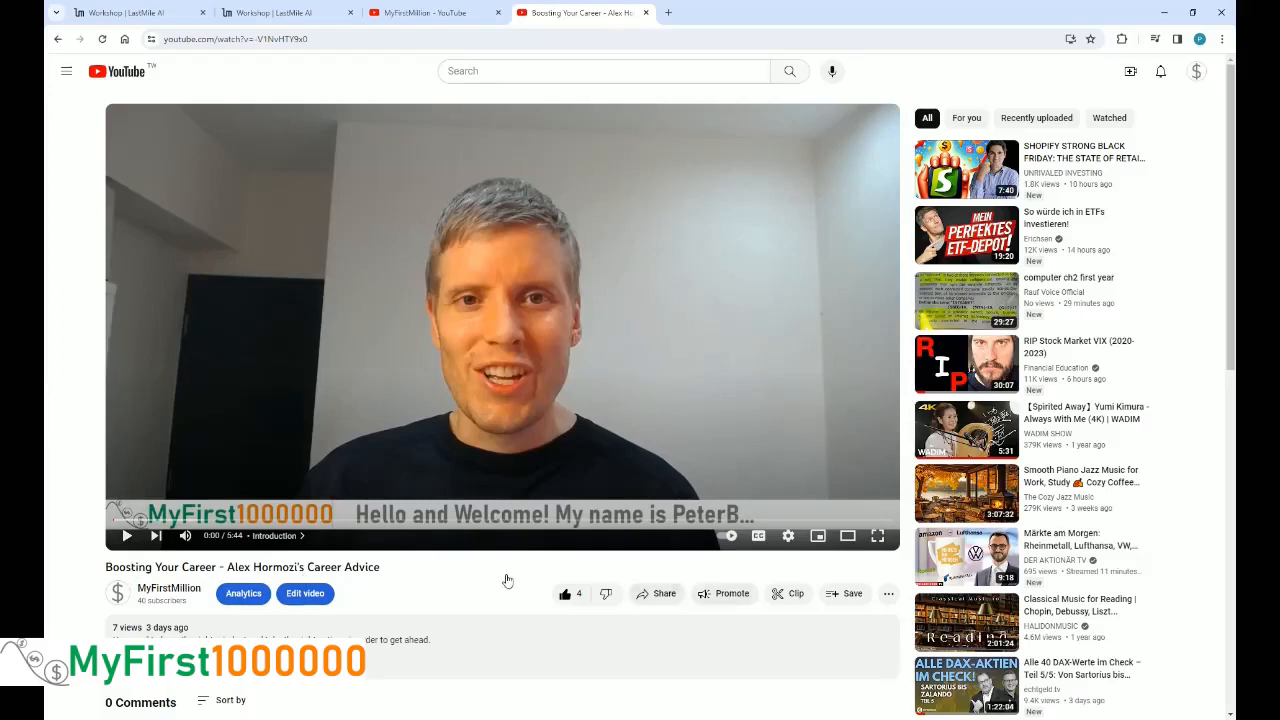
Expand the career video's description and show its transcript
left_click(270, 640)
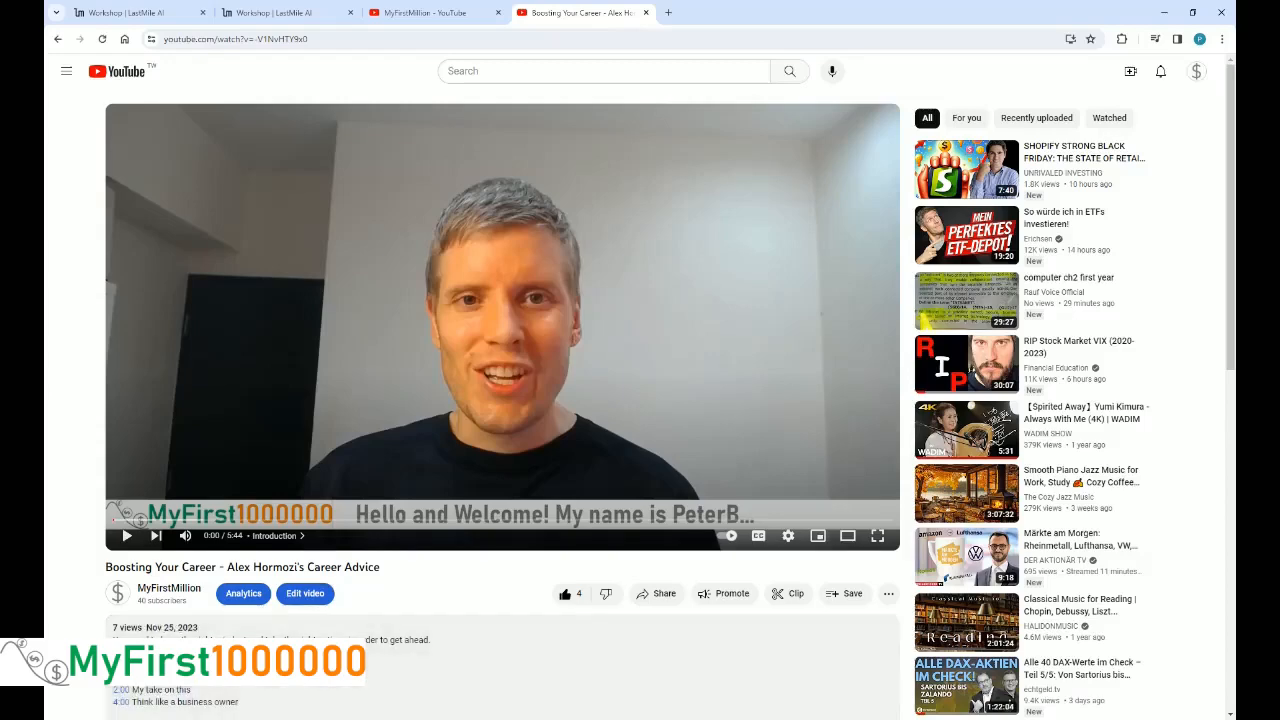
scroll(270, 640, "down", 4)
scroll(157, 565, "down", 2)
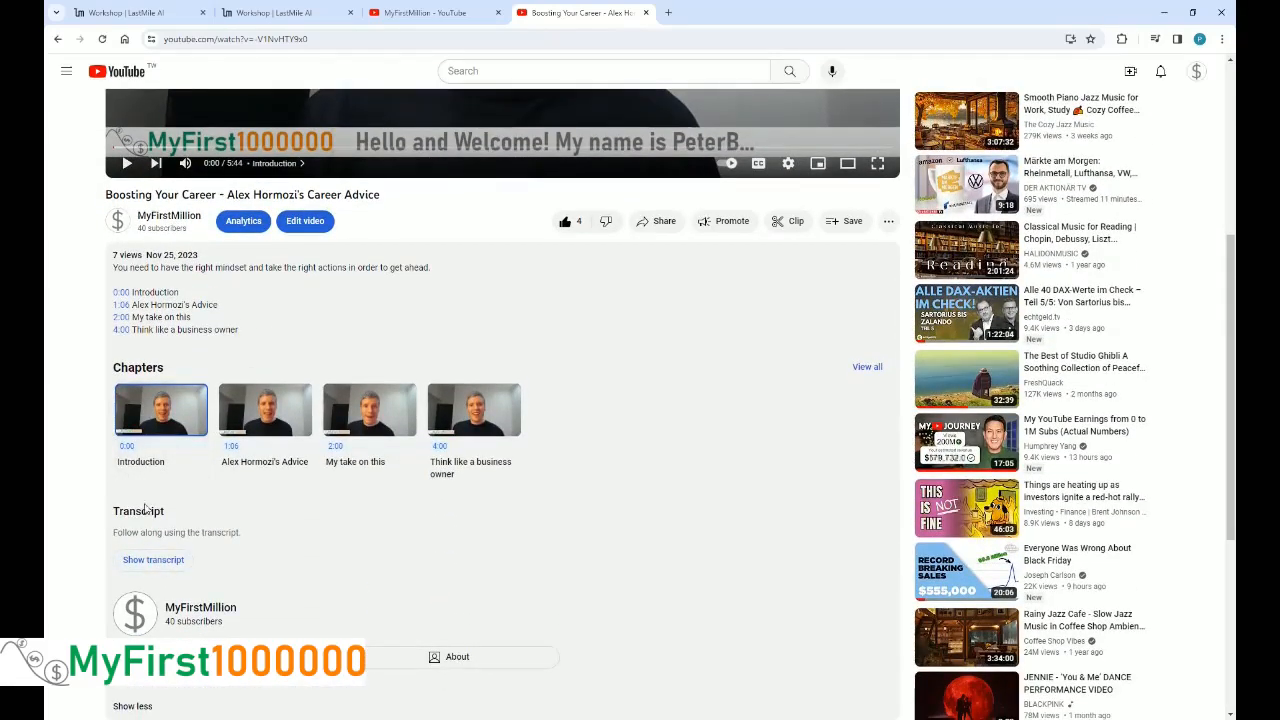
left_click(153, 559)
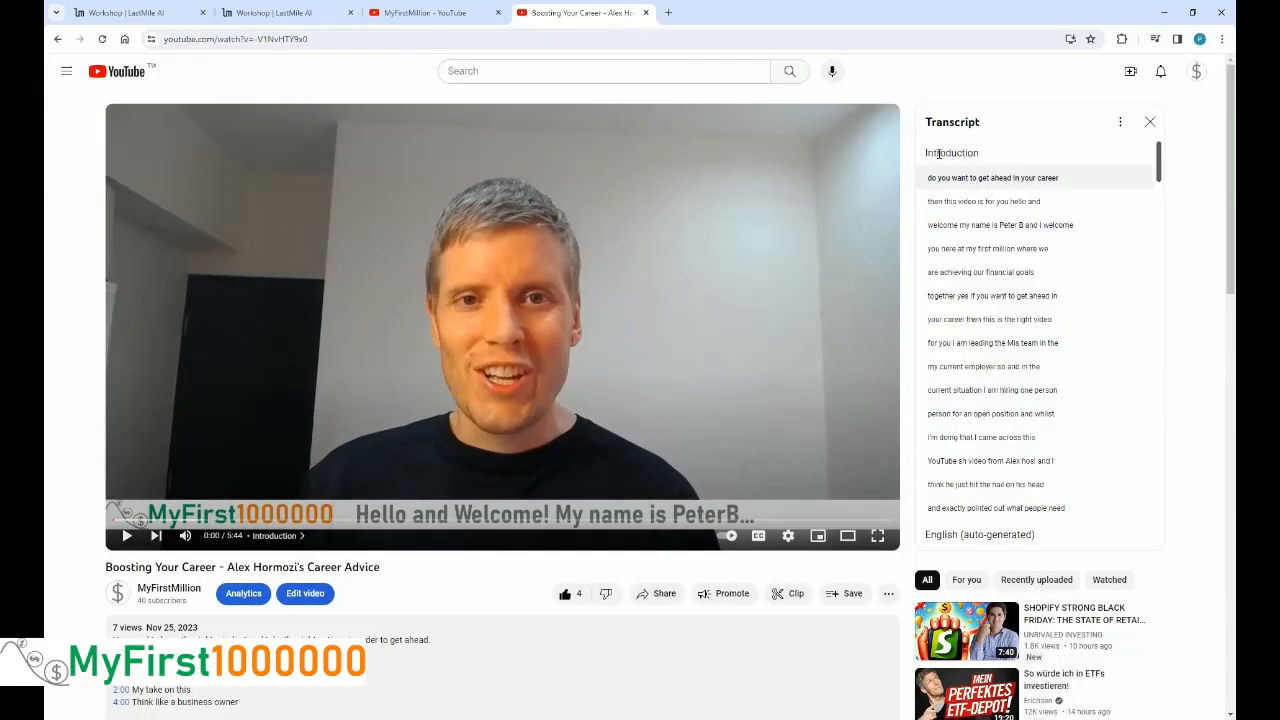
Copy the full career video transcript and paste it as the first cell's prompt in the LastMile AI blog post workbook
left_click_drag(941, 158, 1003, 286)
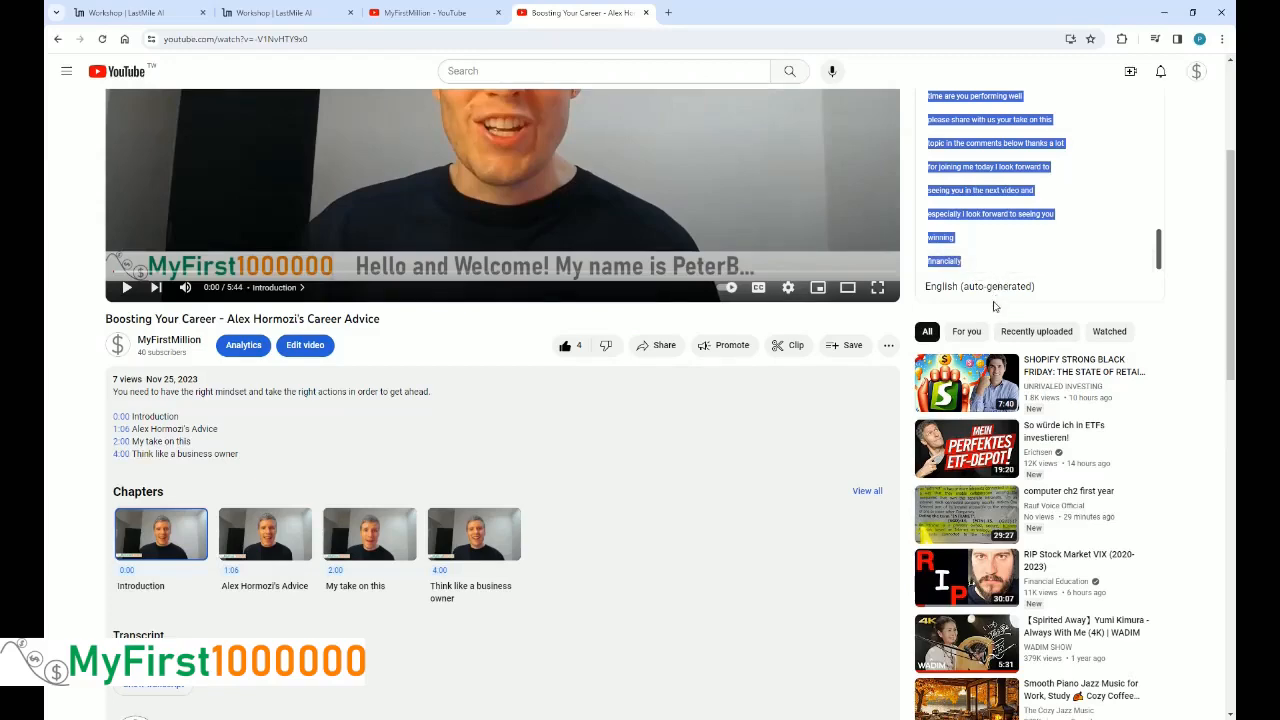
left_click(258, 12)
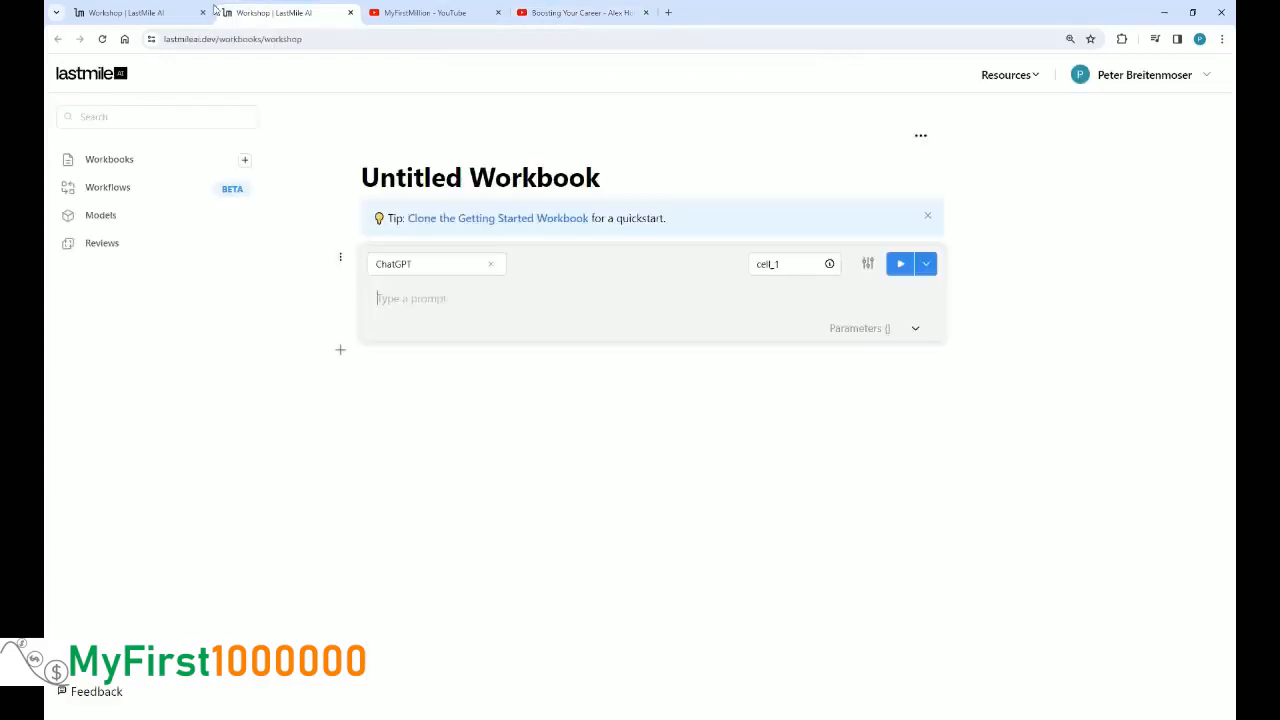
left_click(195, 11)
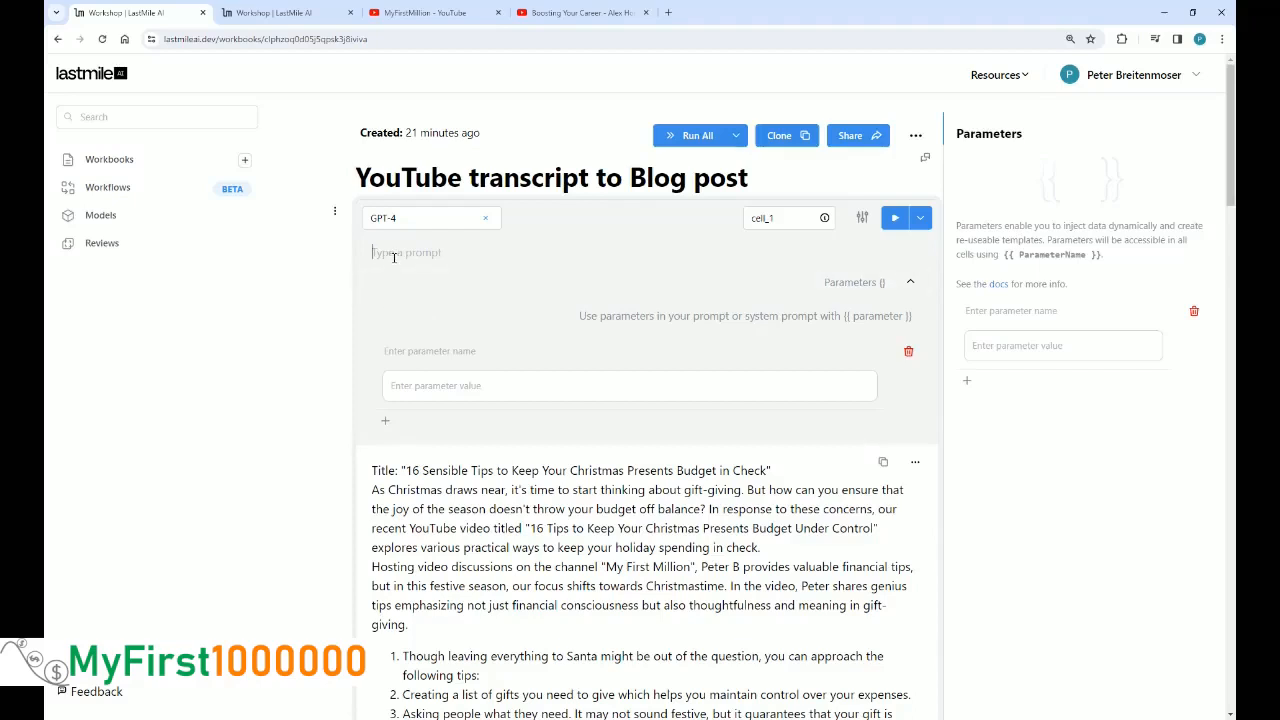
left_click(435, 279)
key("ctrl+v")
scroll(462, 327, "up", 12)
scroll(462, 327, "up", 2)
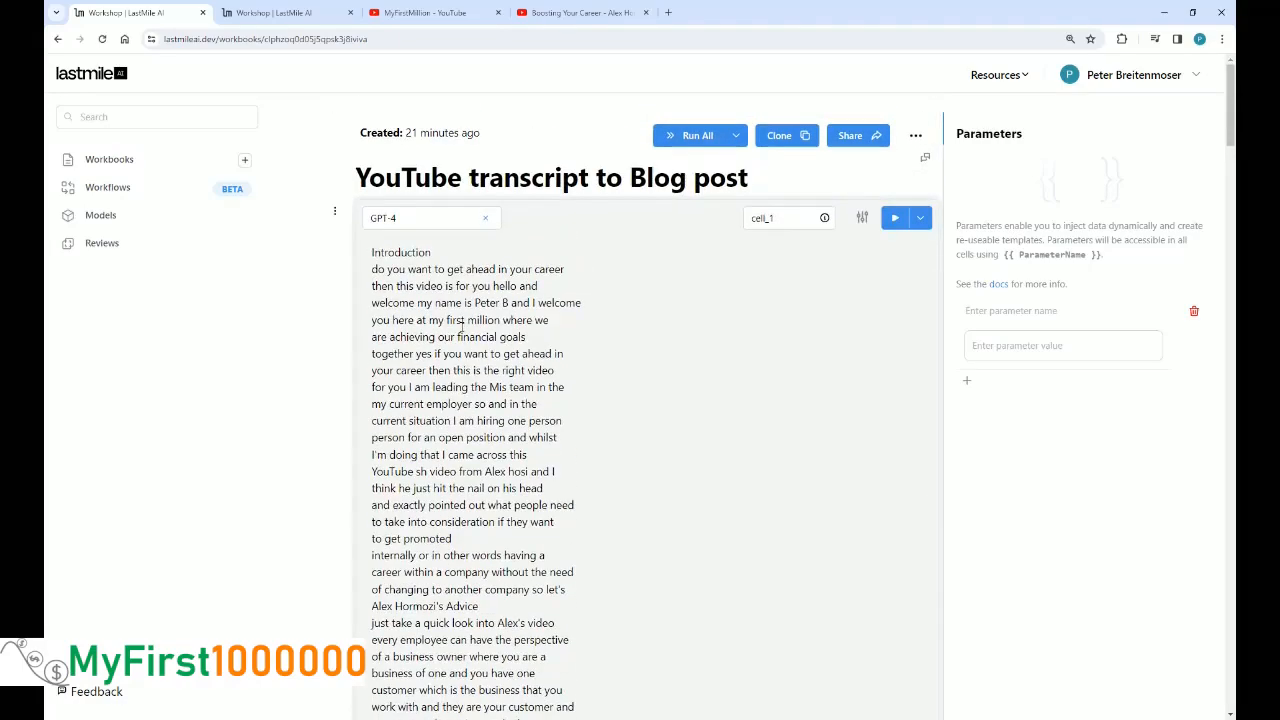
Check the system prompt in the first cell's settings, then run all cells of the workbook on the new transcript
left_click(864, 219)
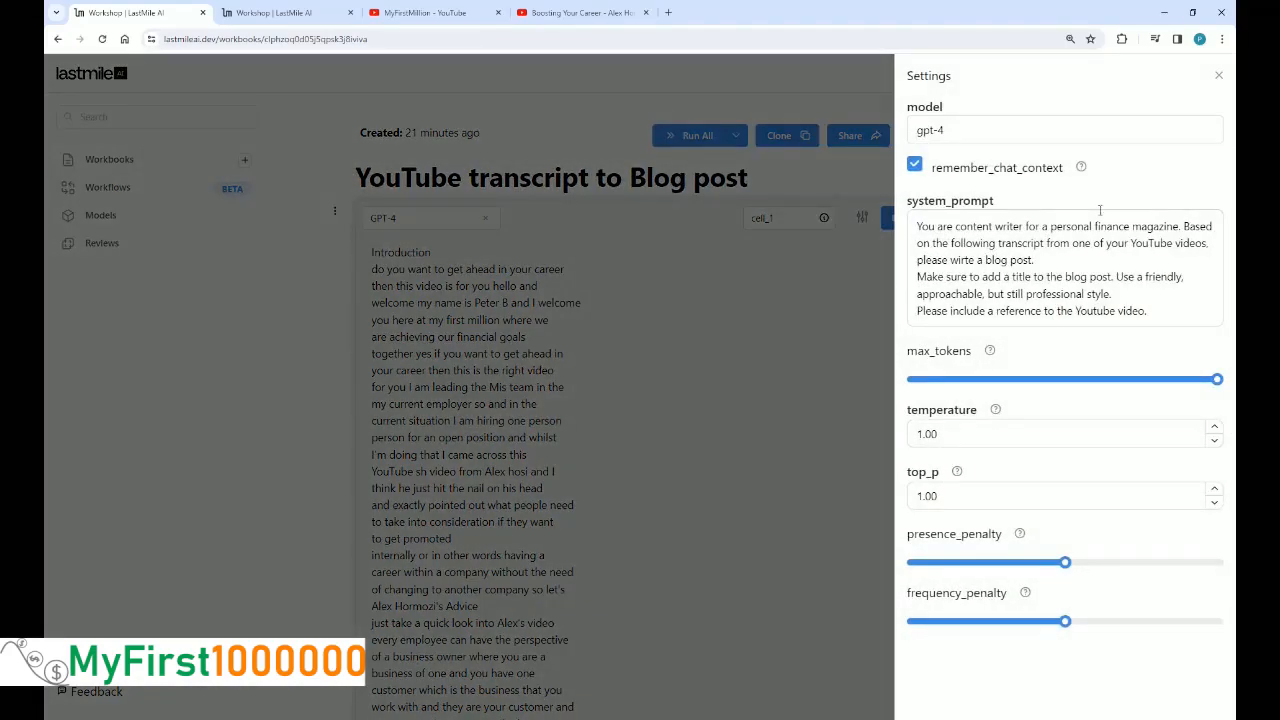
left_click(711, 334)
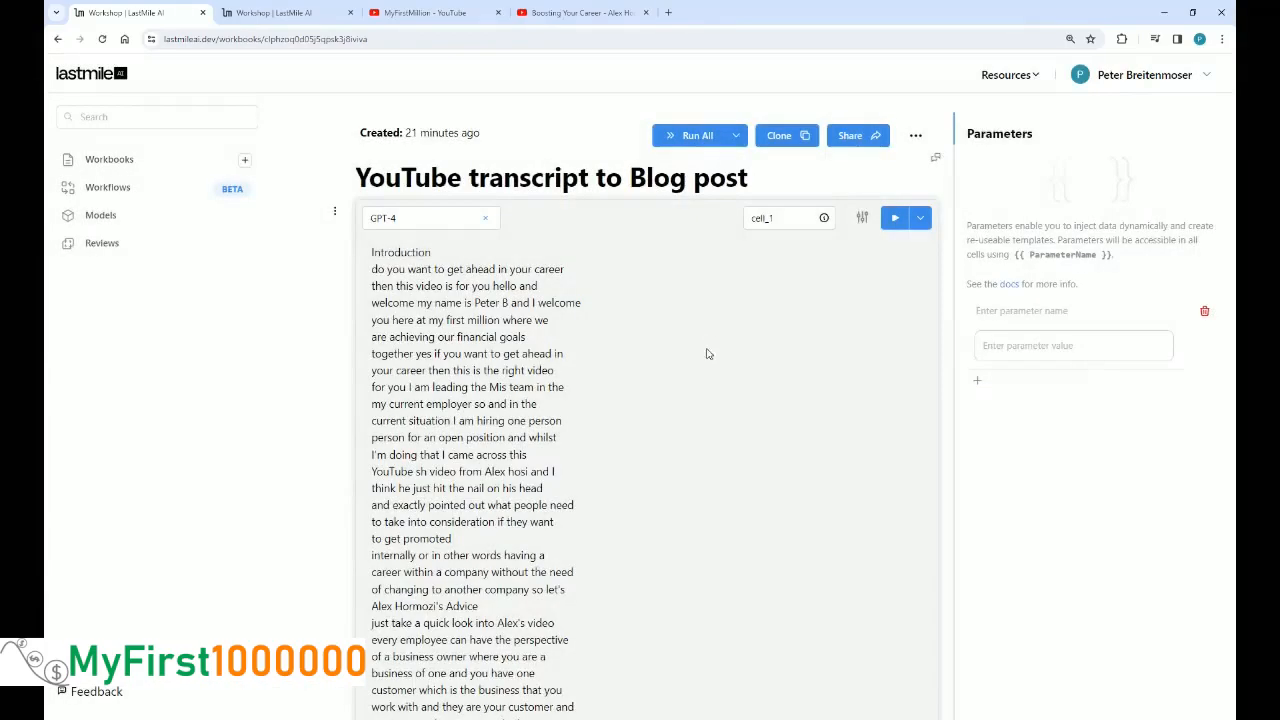
scroll(709, 360, "down", 1)
scroll(709, 366, "up", 1)
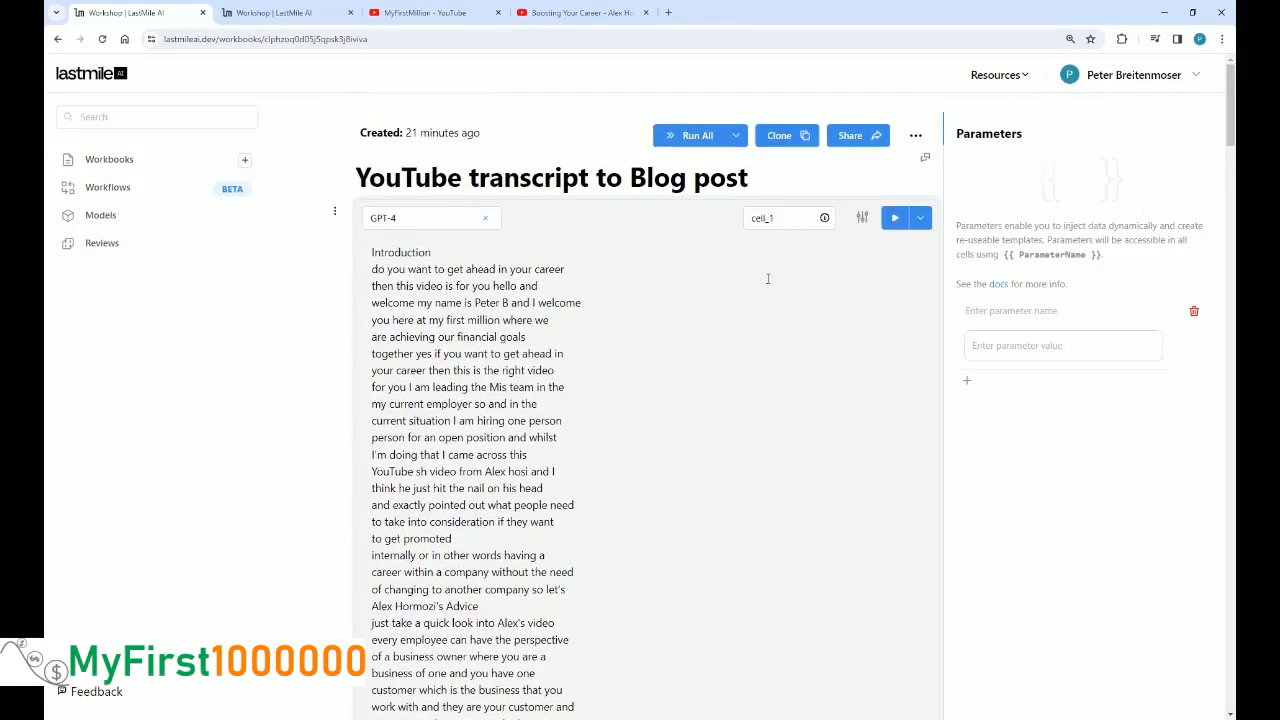
left_click(895, 222)
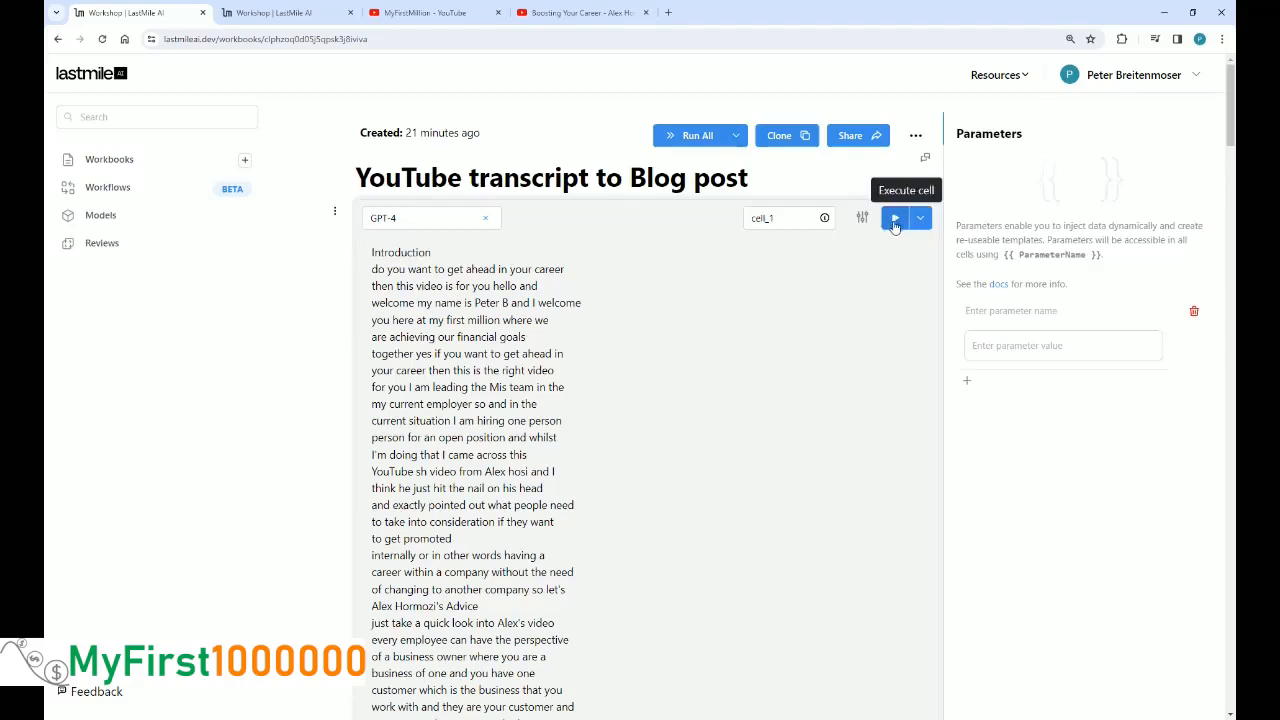
left_click(687, 140)
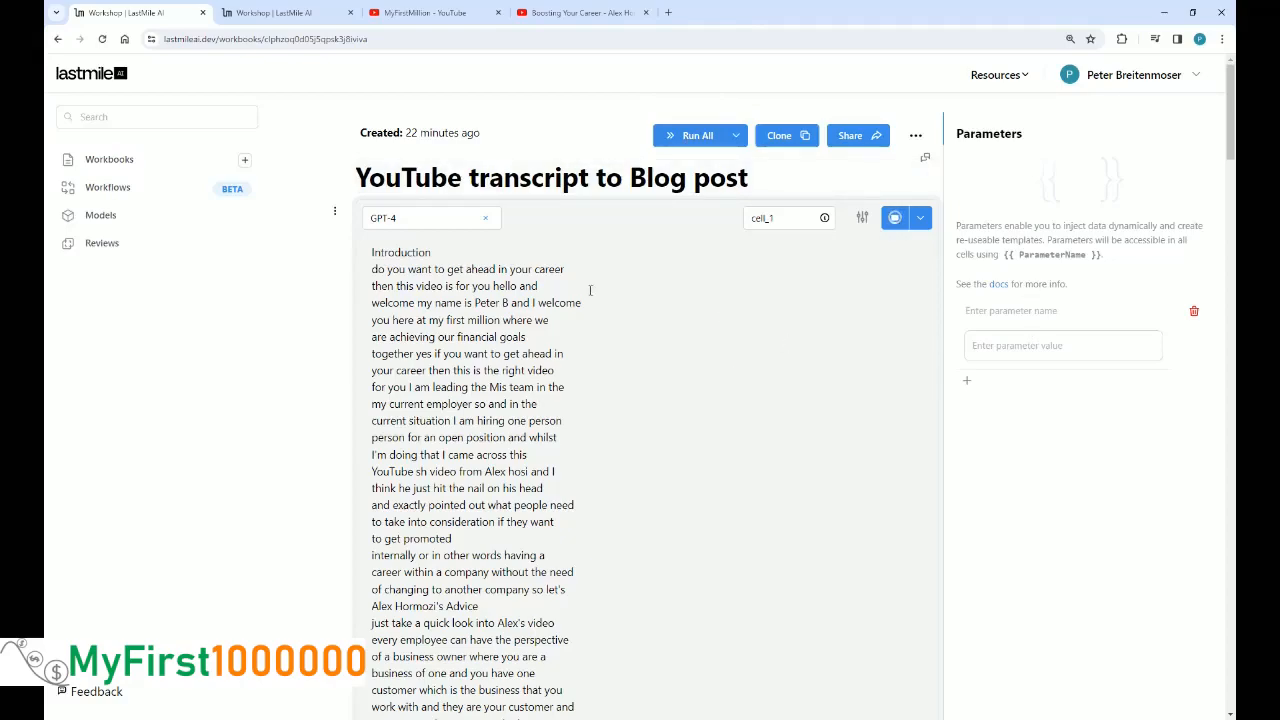
scroll(600, 295, "down", 10)
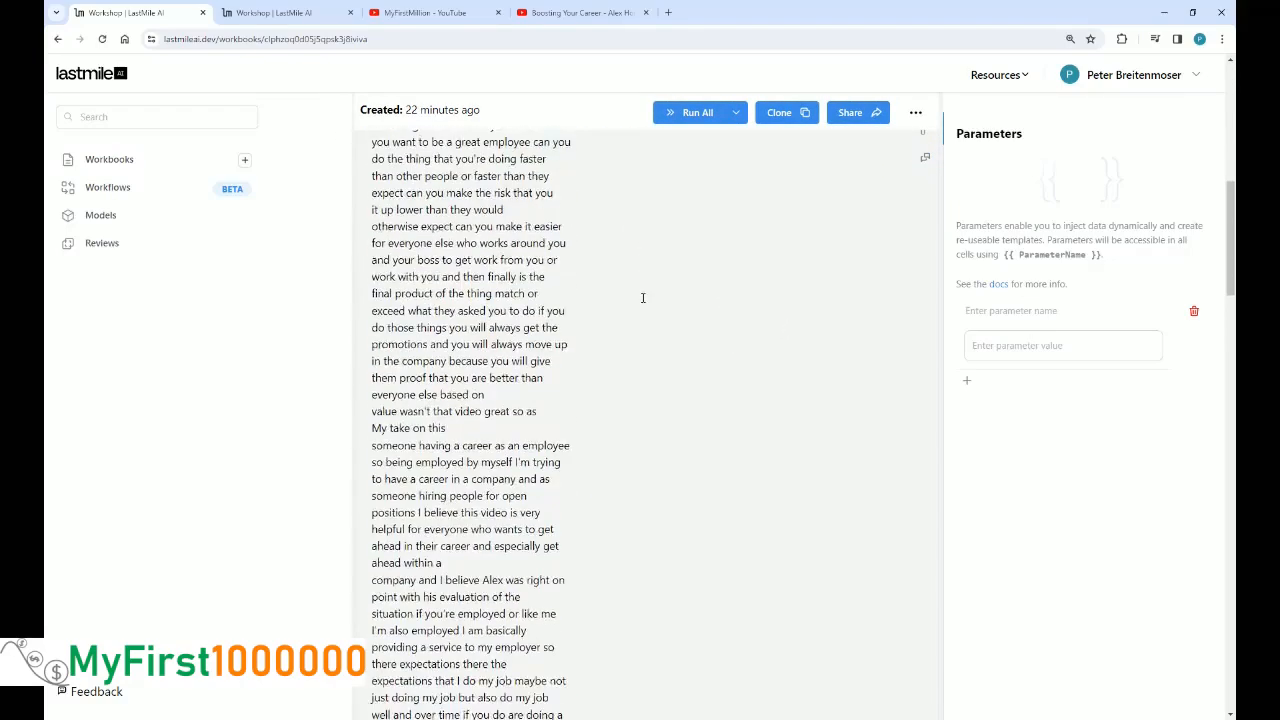
Read through the blog post generated in the first cell's output from the career video transcript, from its title to the sign-off
scroll(643, 297, "down", 15)
scroll(640, 300, "down", 2)
scroll(637, 306, "up", 3)
scroll(630, 306, "down", 1)
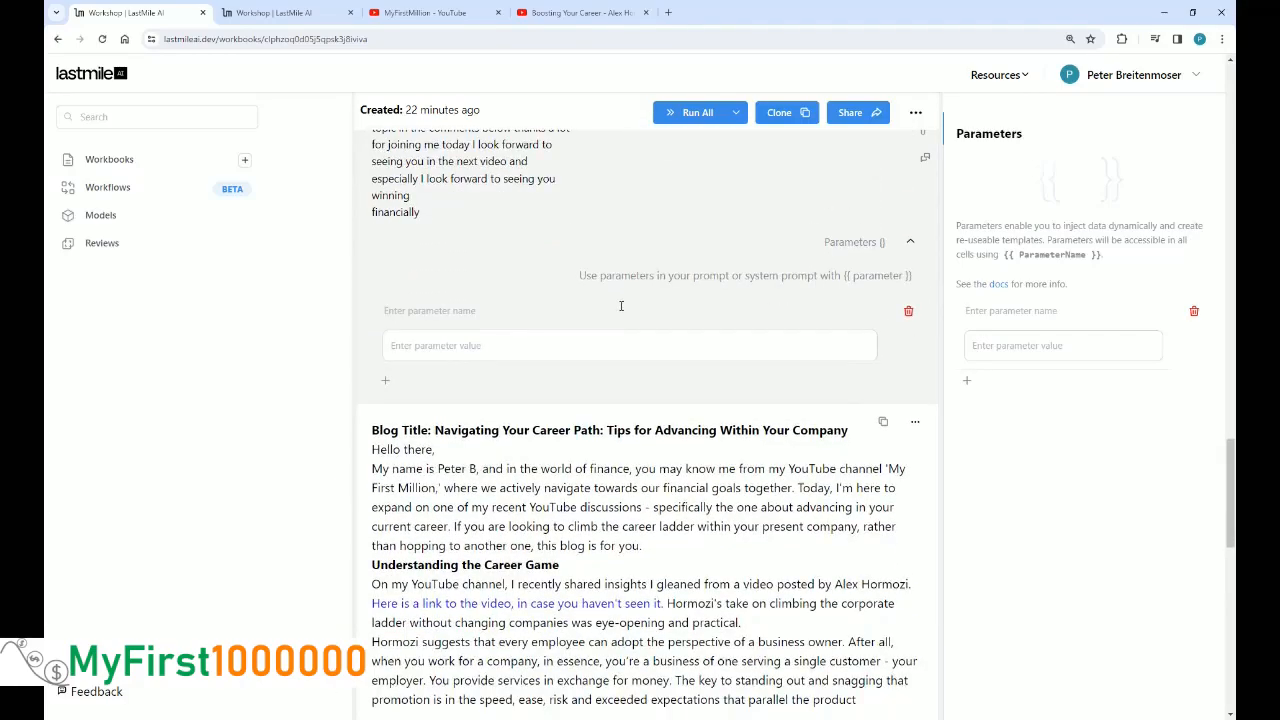
scroll(621, 305, "down", 3)
scroll(595, 310, "down", 3)
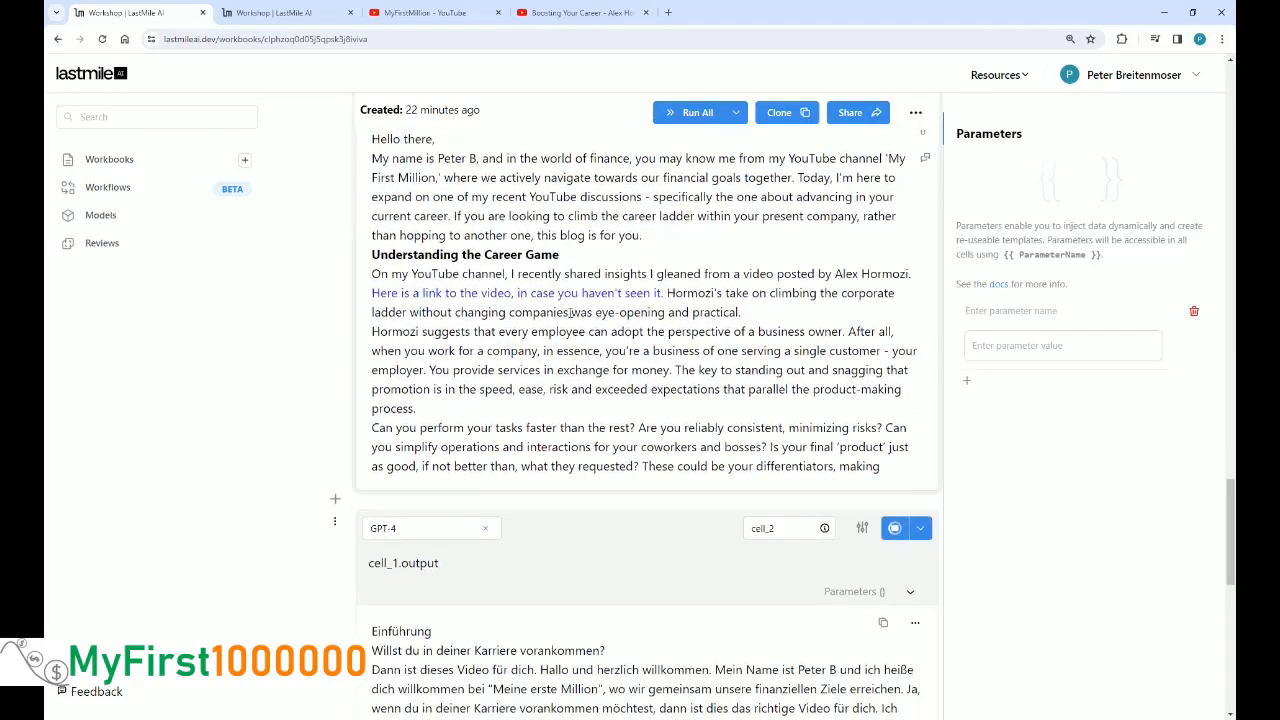
scroll(535, 312, "down", 3)
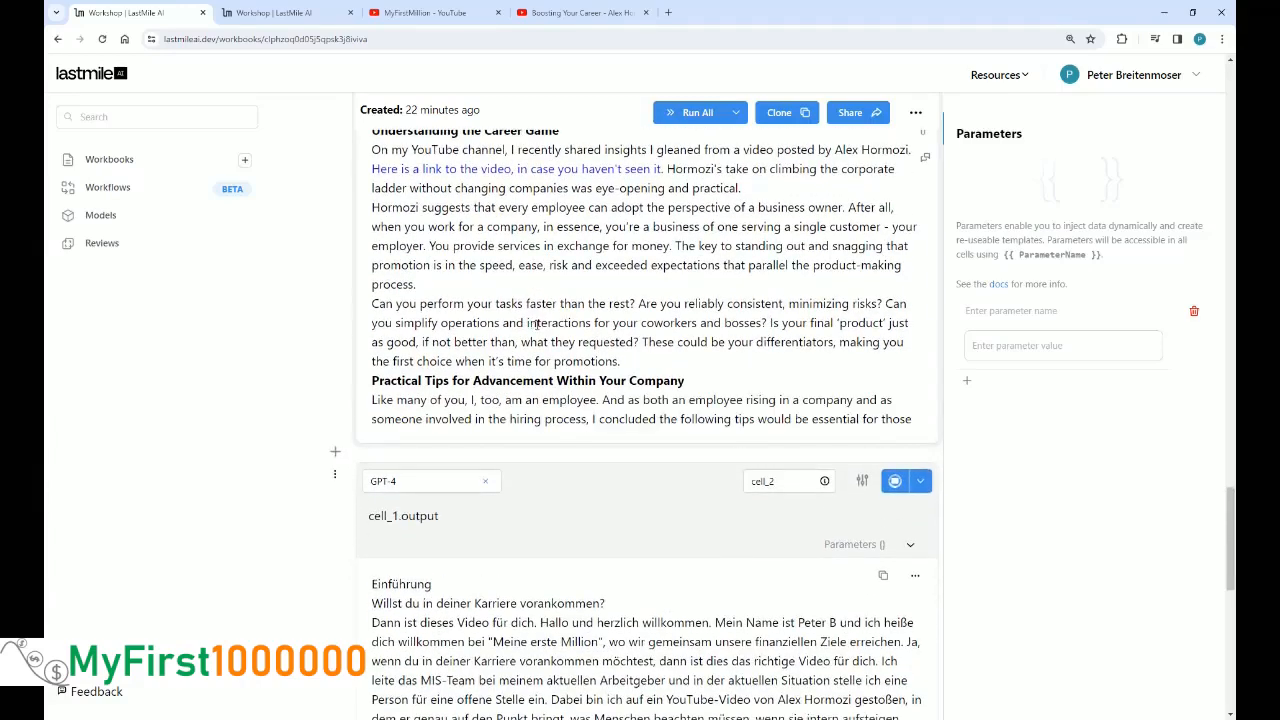
scroll(541, 340, "down", 2)
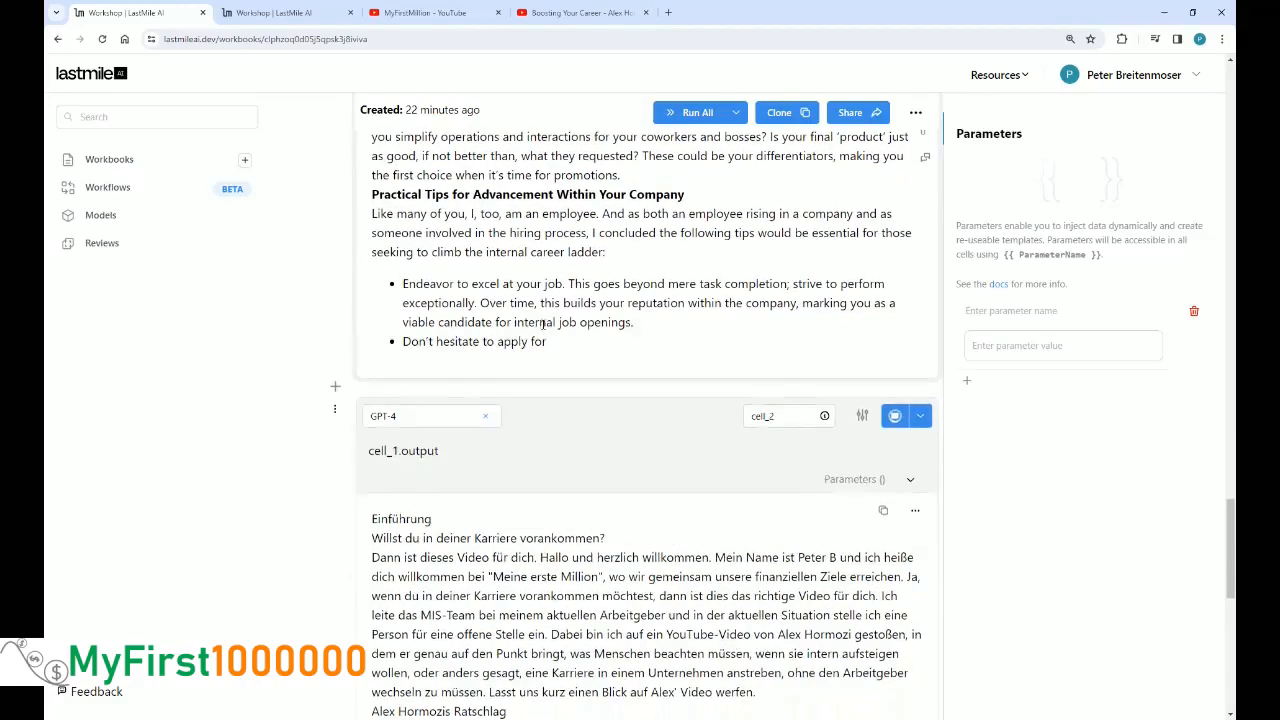
scroll(545, 322, "down", 2)
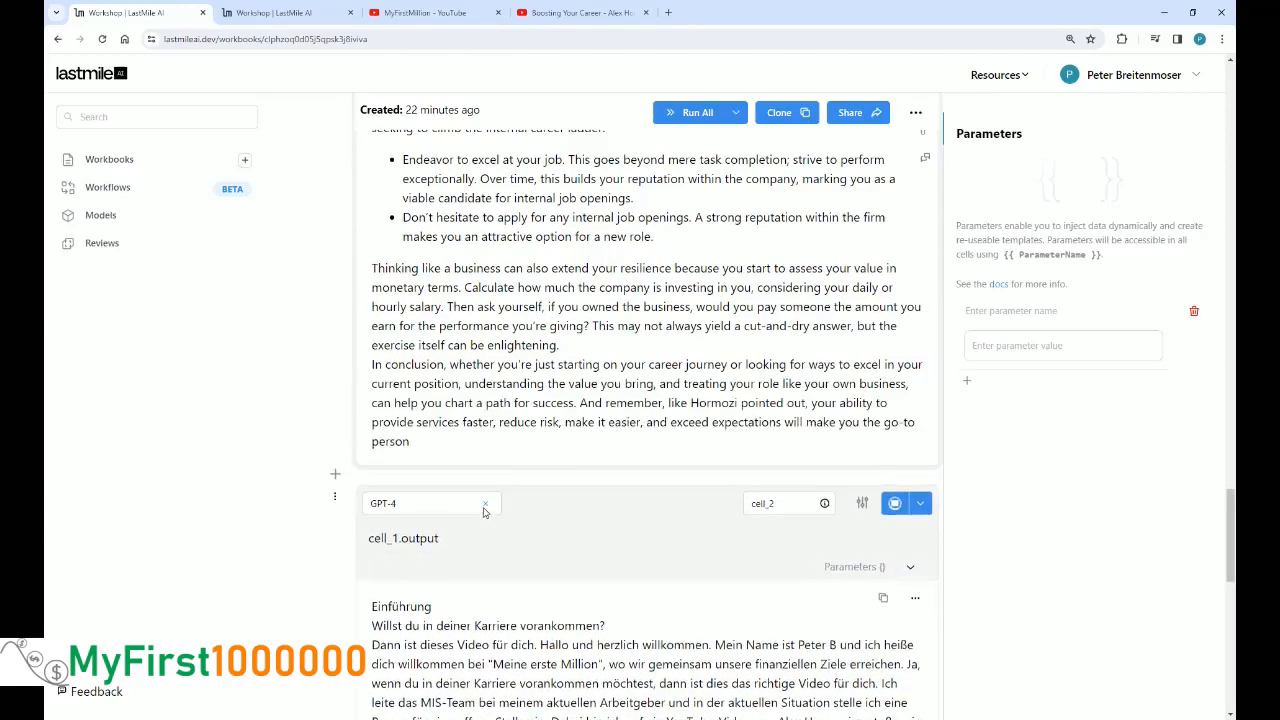
scroll(534, 419, "down", 3)
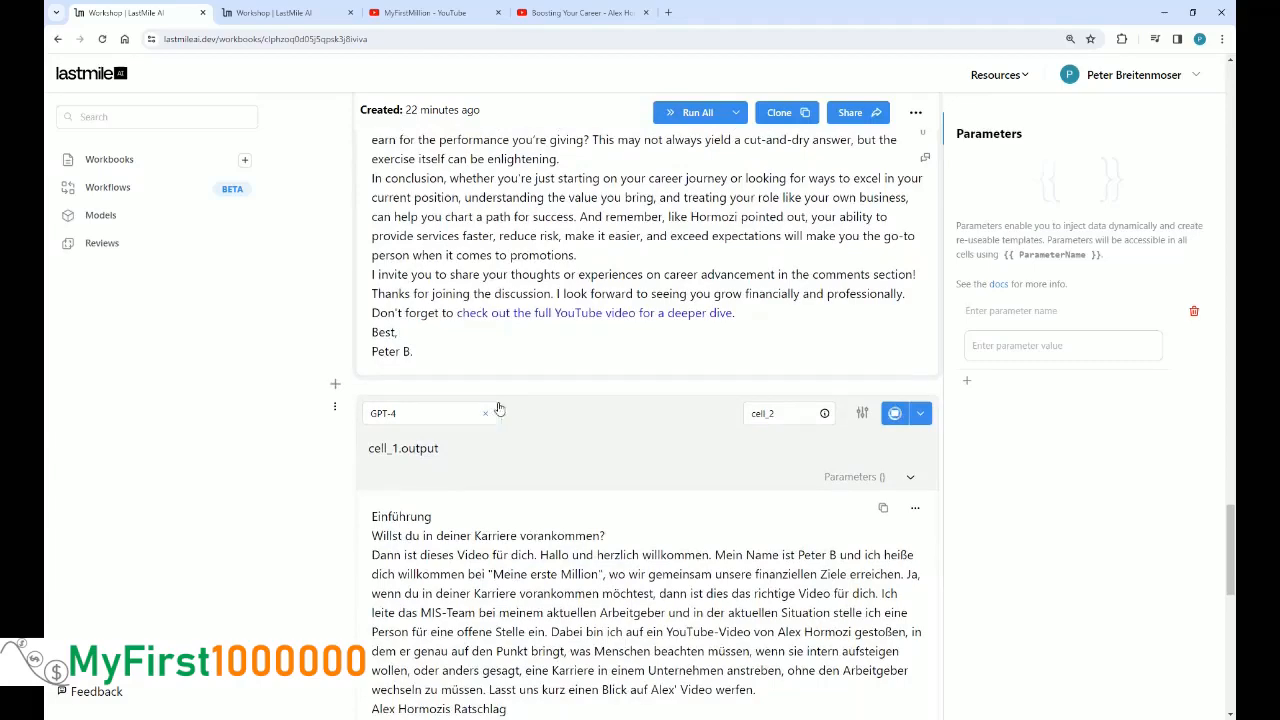
scroll(492, 368, "down", 1)
scroll(490, 370, "down", 1)
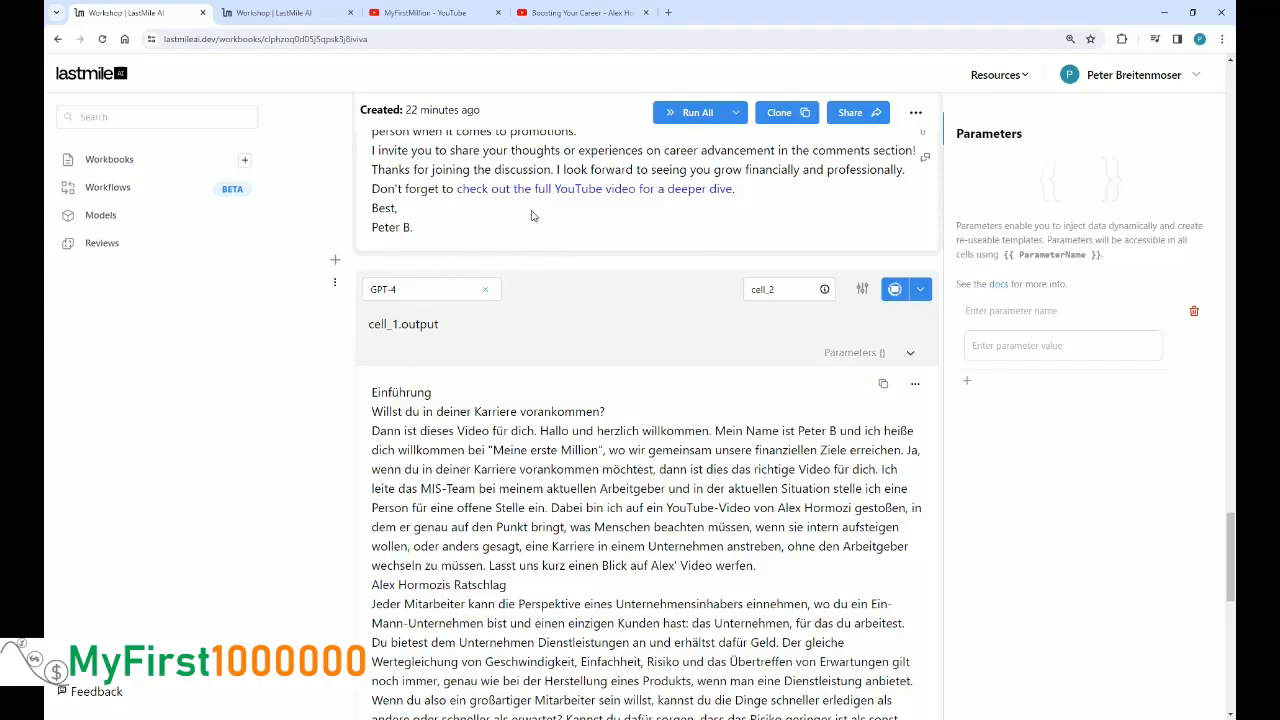
Review the German translation in the cell_2 output and the short blog post summary in the cell_3 output
scroll(780, 245, "down", 1)
left_click(894, 222)
scroll(846, 300, "down", 15)
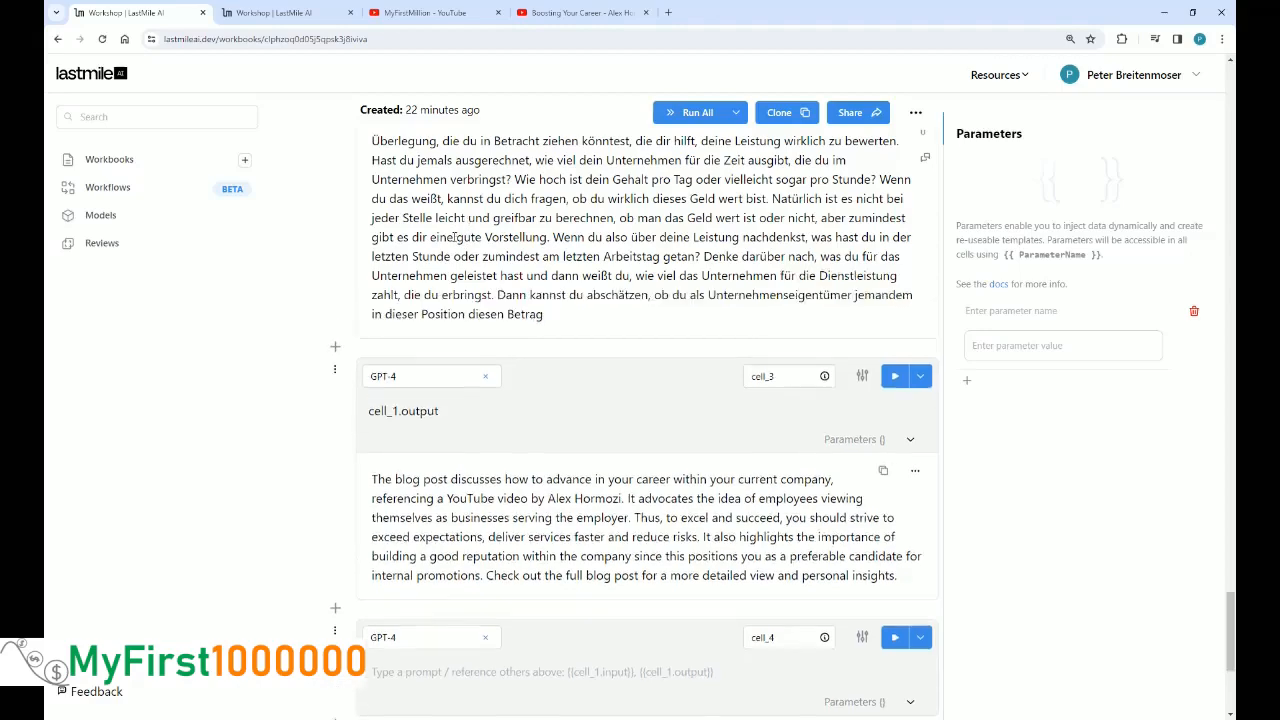
scroll(466, 228, "down", 1)
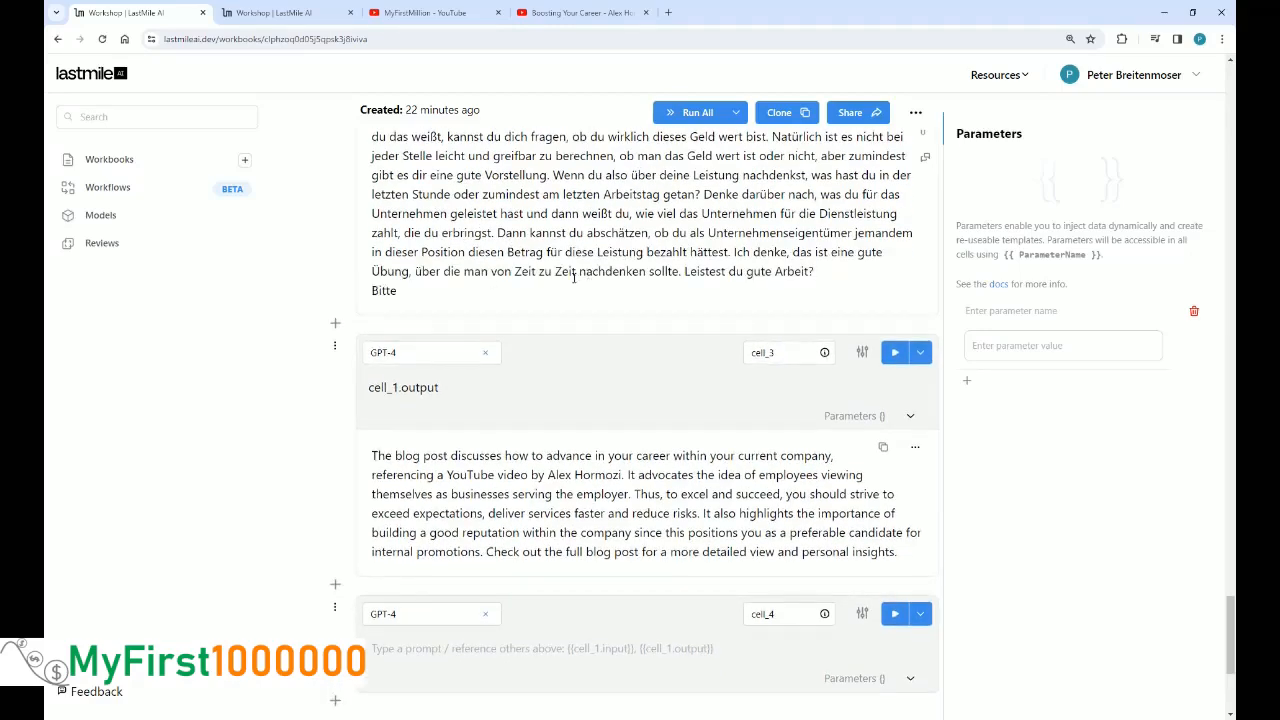
scroll(620, 284, "down", 3)
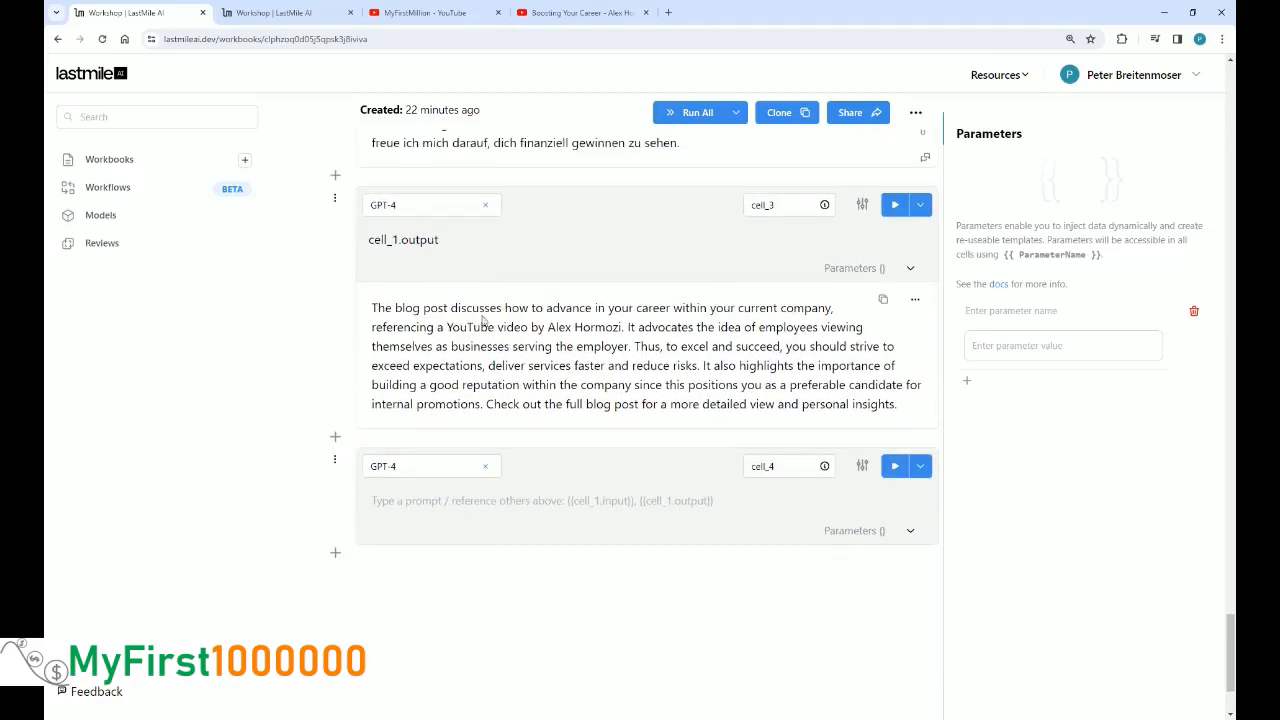
left_click_drag(519, 310, 875, 421)
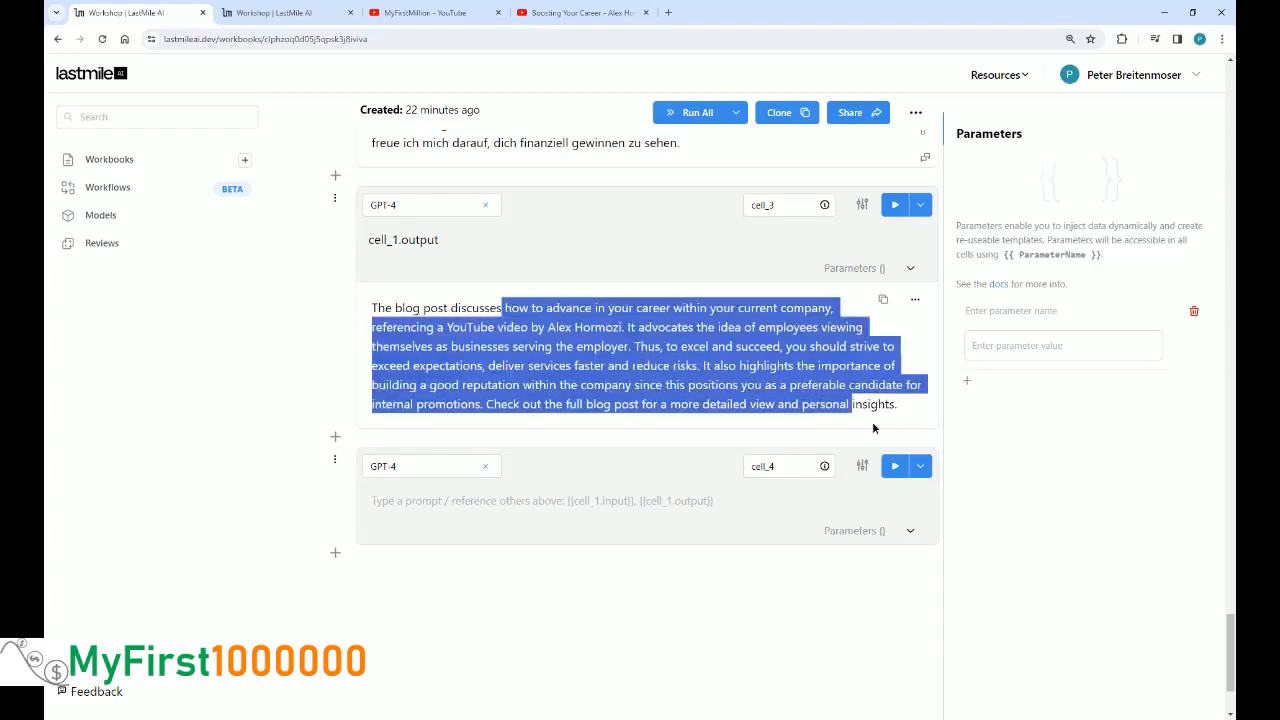